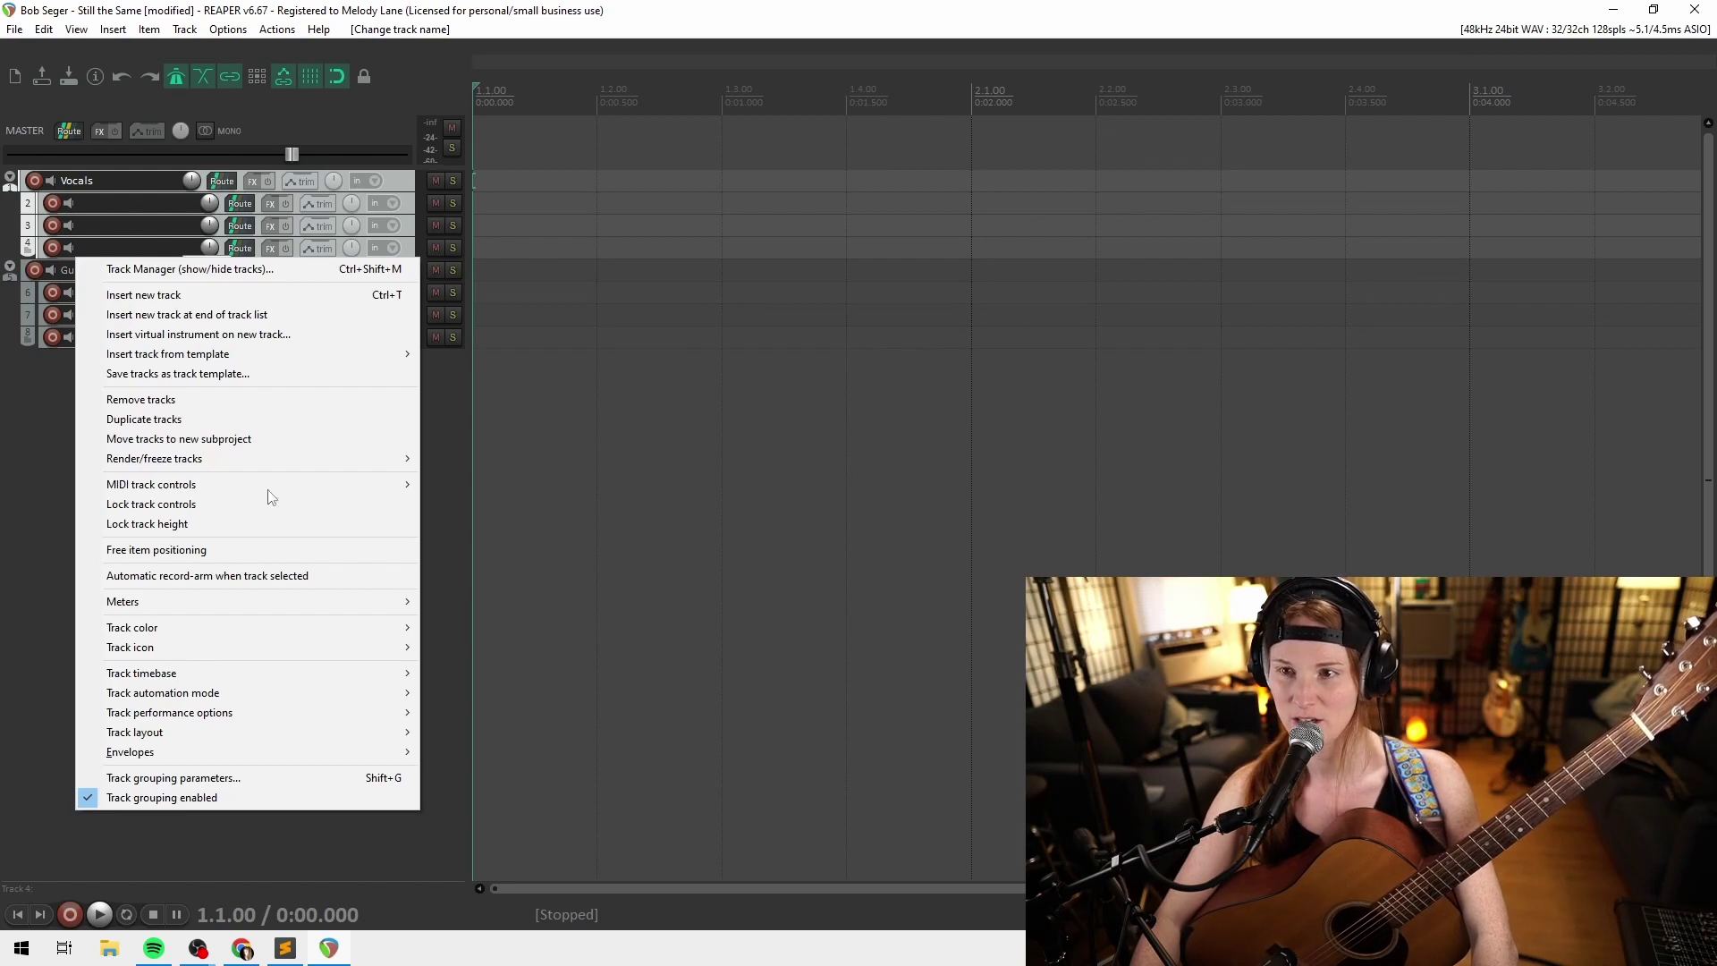
Color the Vocals folder and its three child tracks yellow
{"action": "mouse_move", "coordinate": [279, 627]}
{"action": "left_click", "coordinate": [501, 626]}
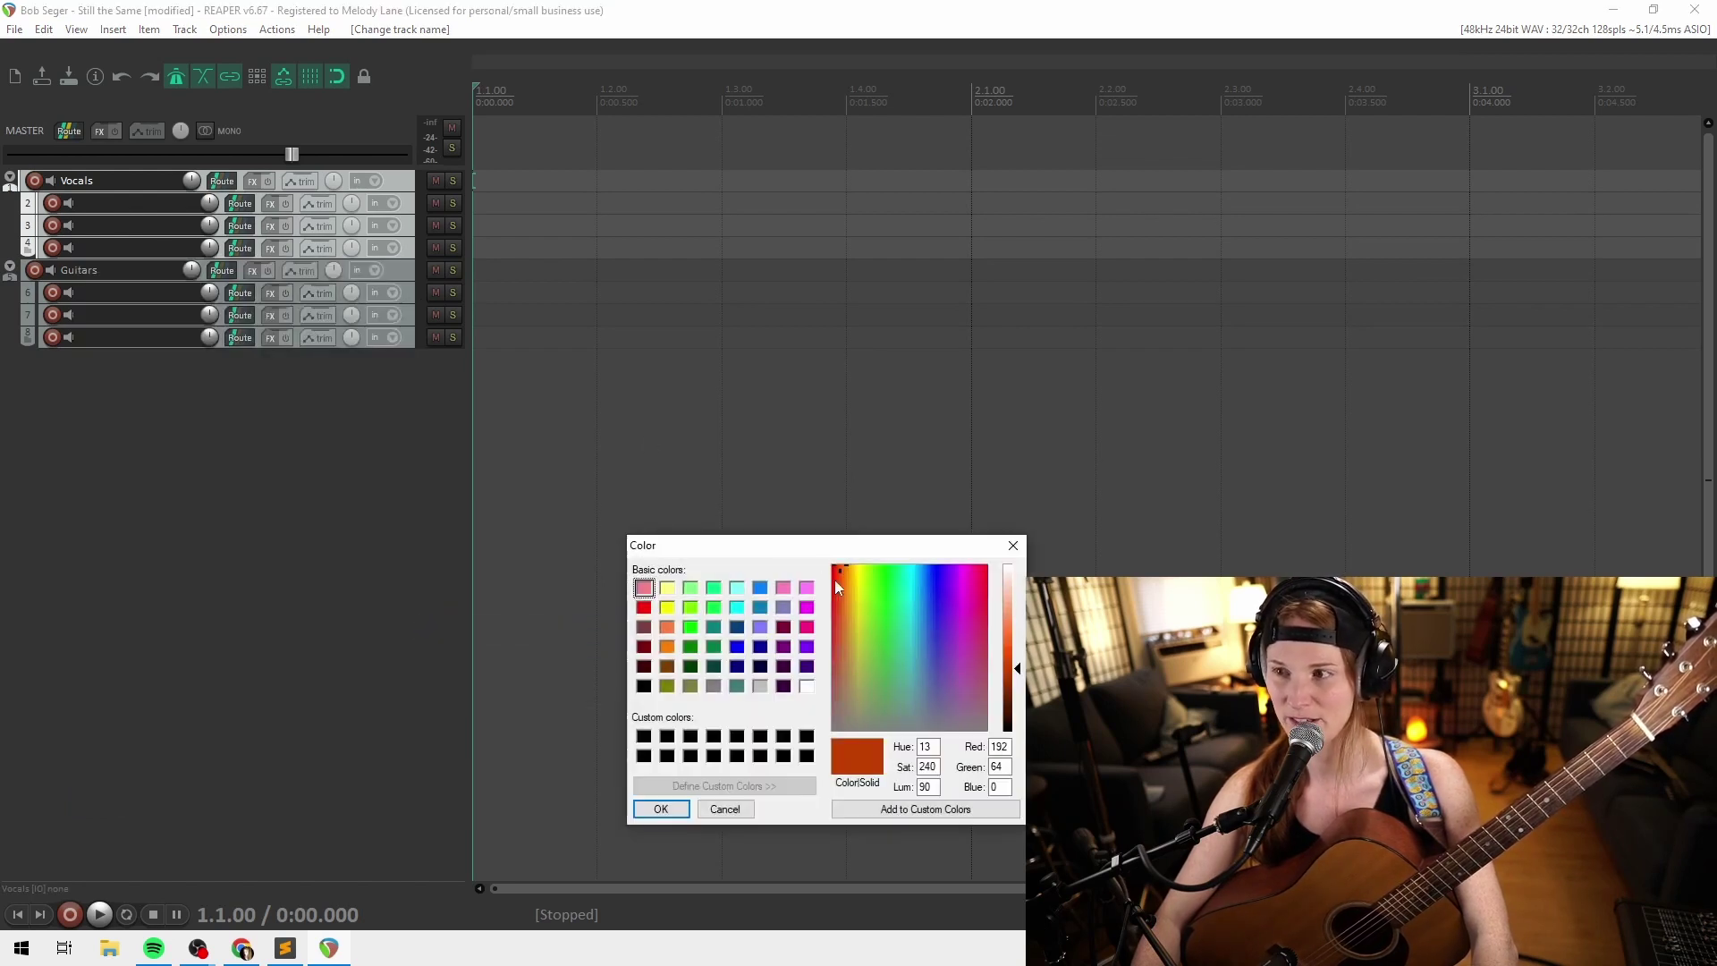
{"action": "left_click", "coordinate": [667, 608]}
{"action": "left_click", "coordinate": [661, 809]}
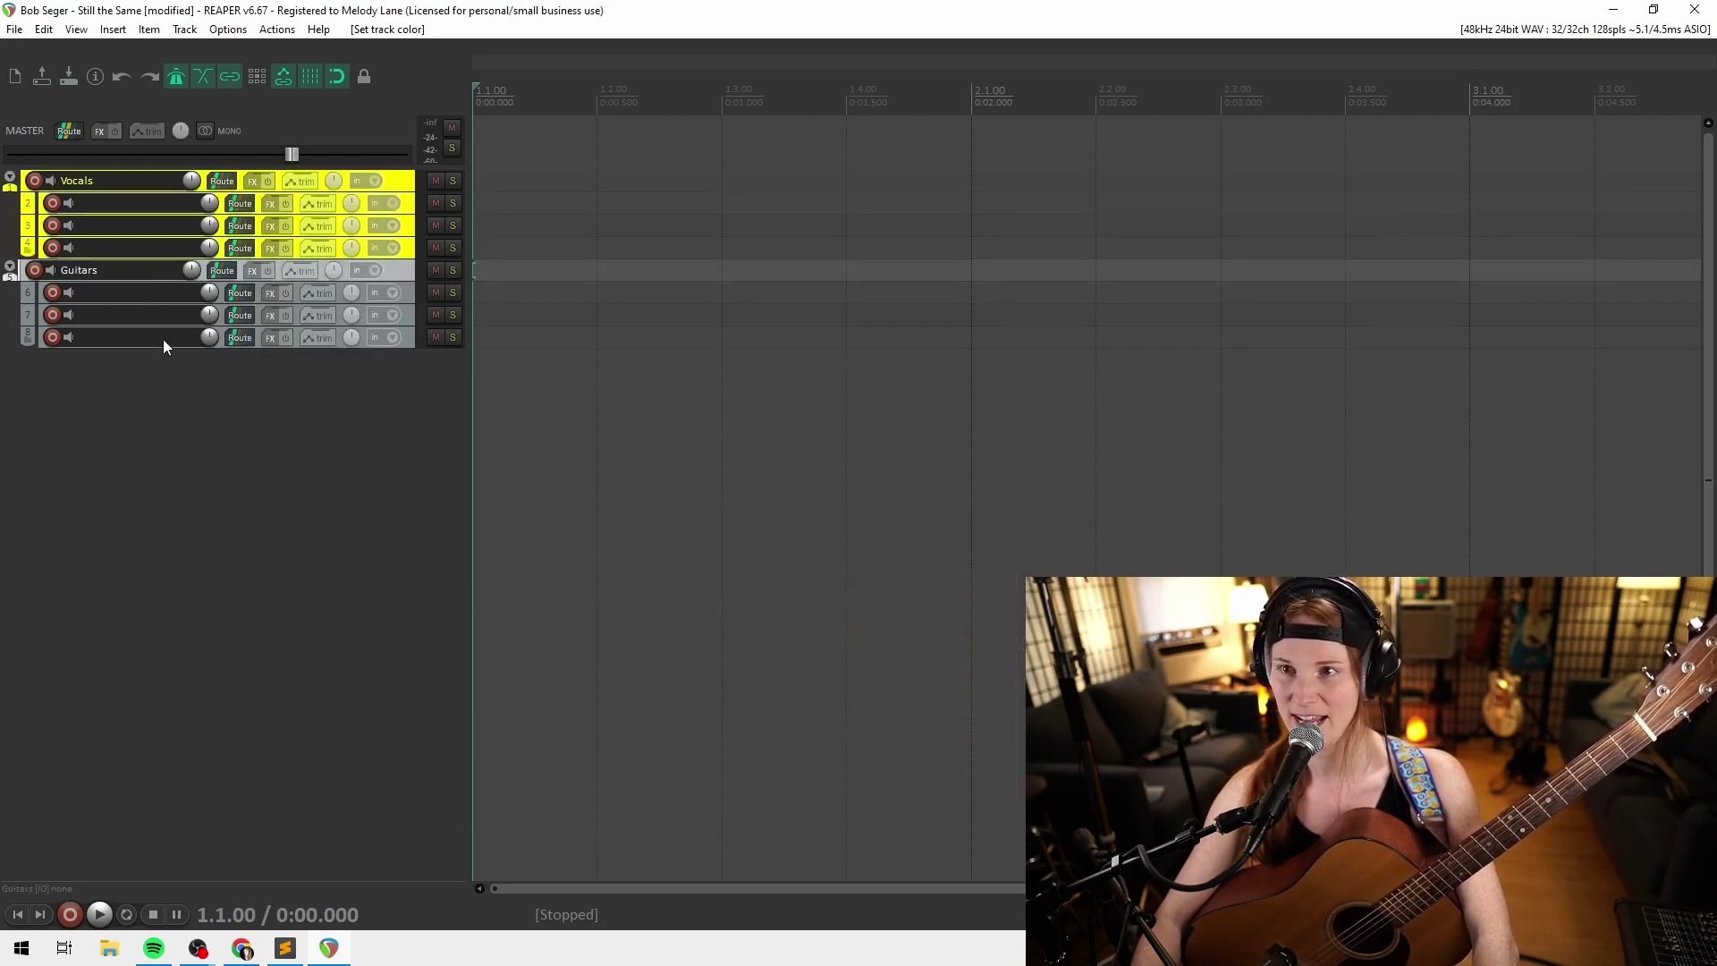
Color the Guitars folder and its three child tracks bright green
{"action": "right_click", "coordinate": [162, 347]}
{"action": "mouse_move", "coordinate": [134, 713]}
{"action": "left_click", "coordinate": [501, 713]}
{"action": "left_click", "coordinate": [690, 627]}
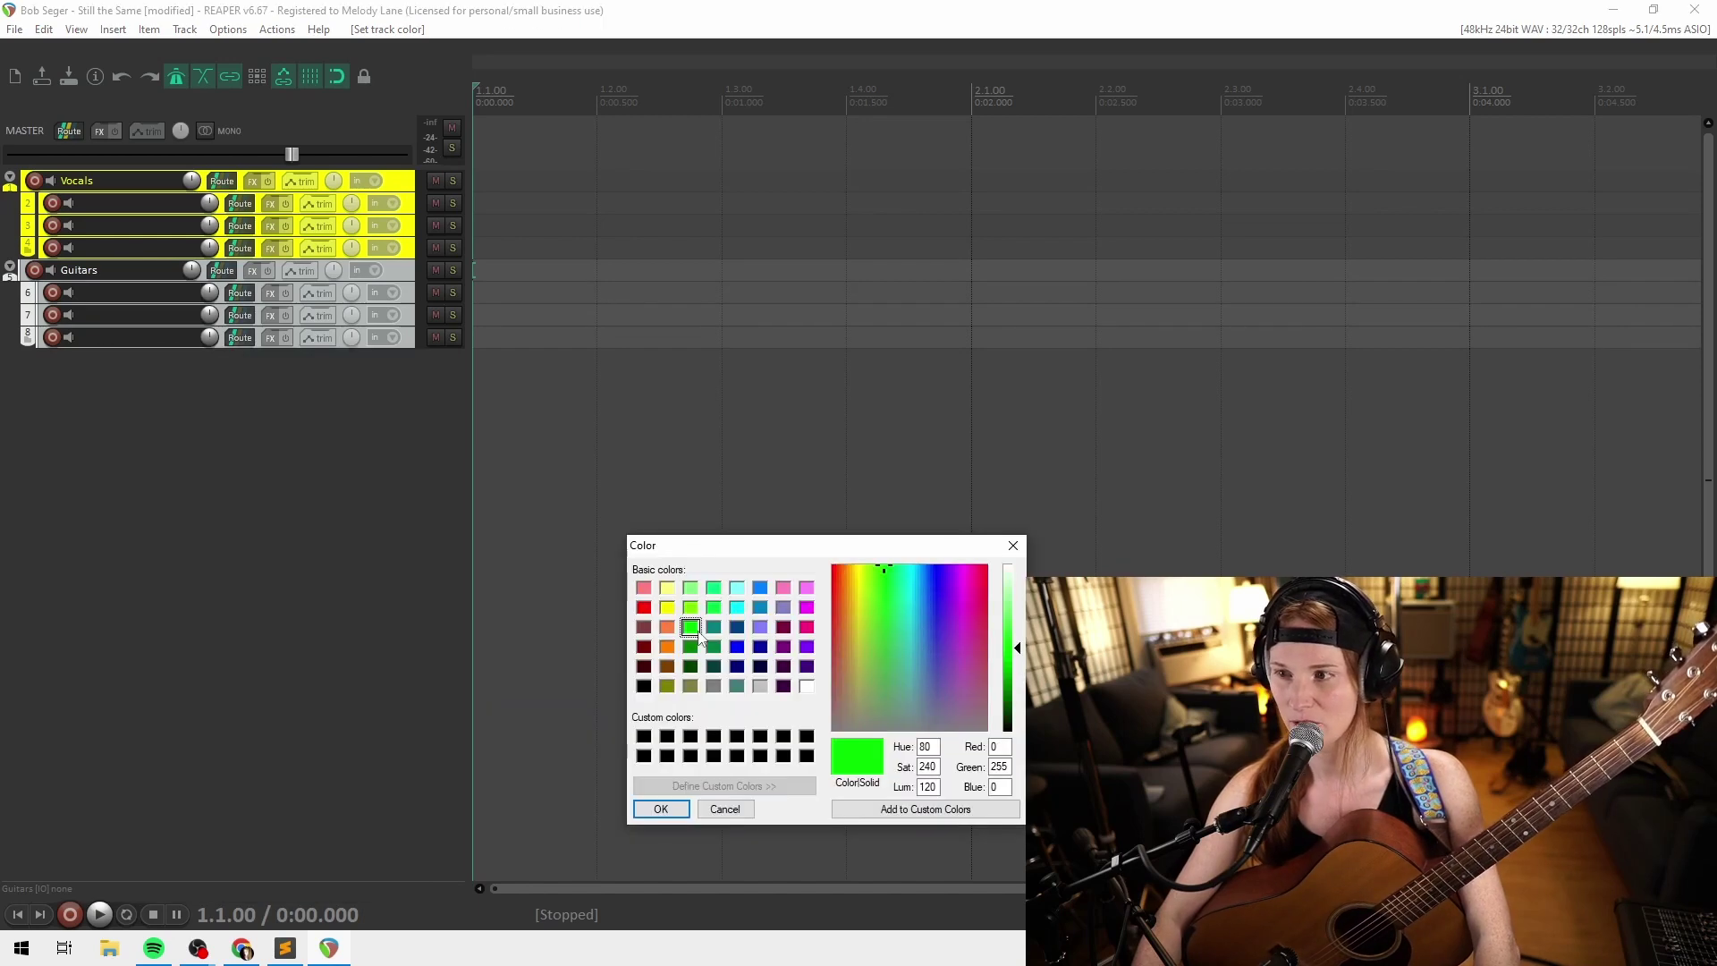
{"action": "key", "text": "Return"}
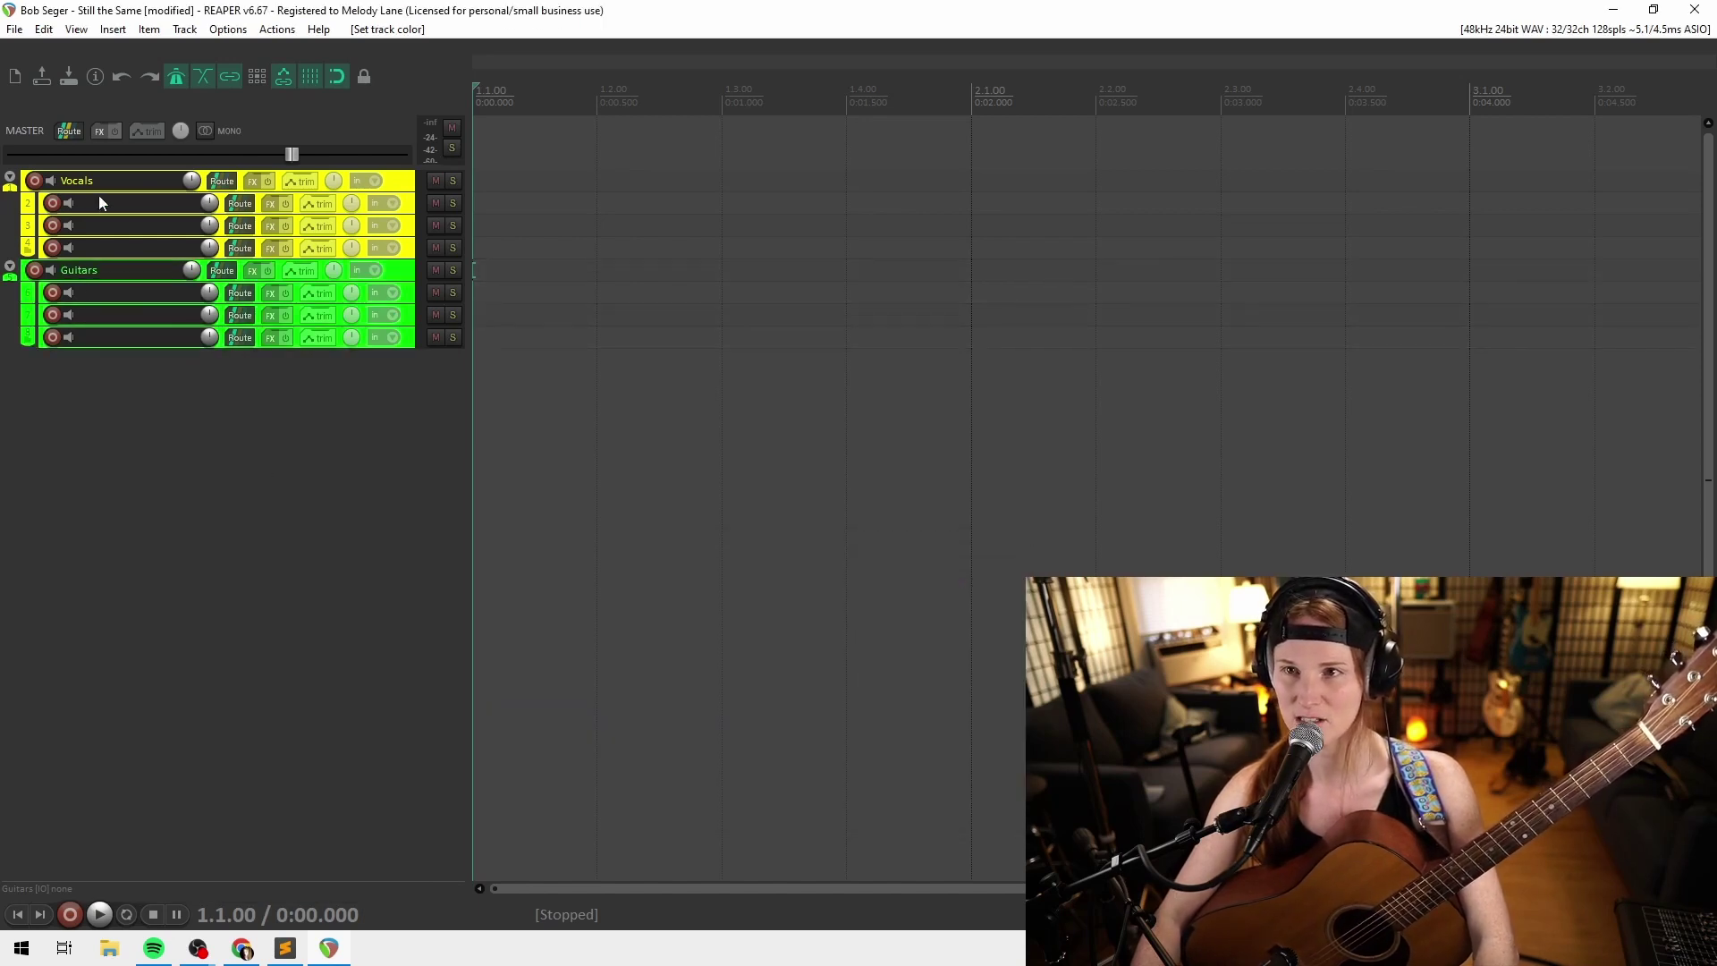
Turn off record monitoring on all Vocals and Guitars tracks, including both folder tracks
{"action": "left_click", "coordinate": [53, 181]}
{"action": "left_click", "coordinate": [53, 181]}
{"action": "left_click", "coordinate": [130, 181]}
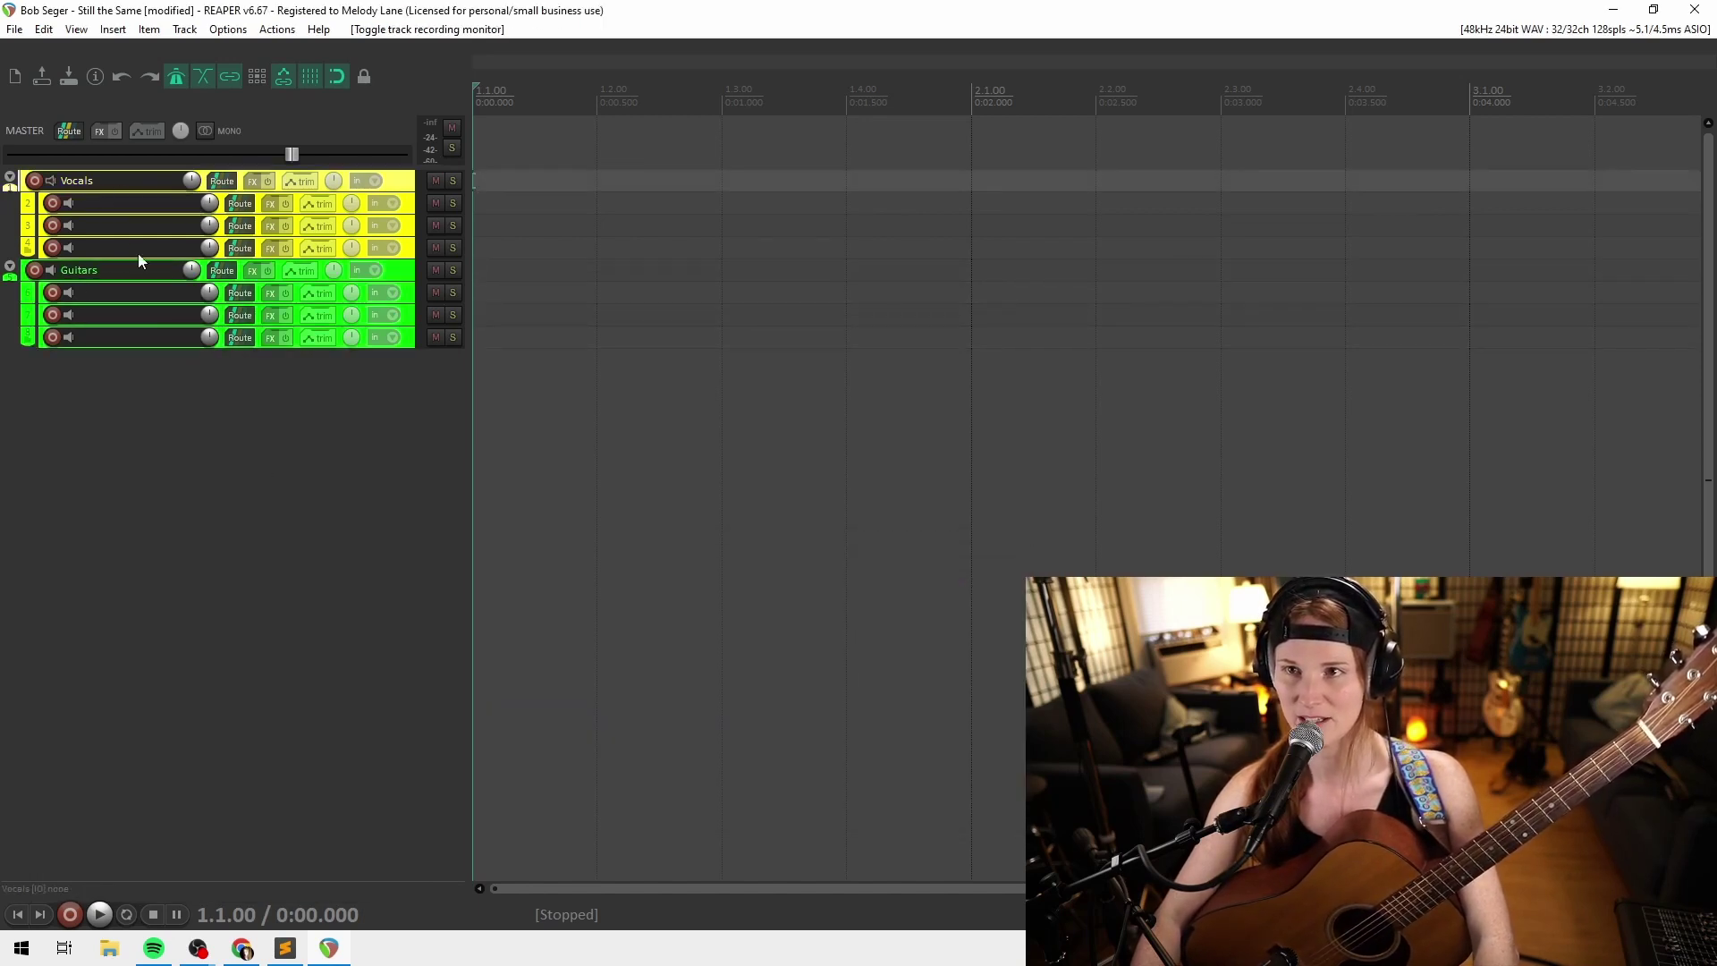
{"action": "left_click", "coordinate": [118, 334], "text": "shift"}
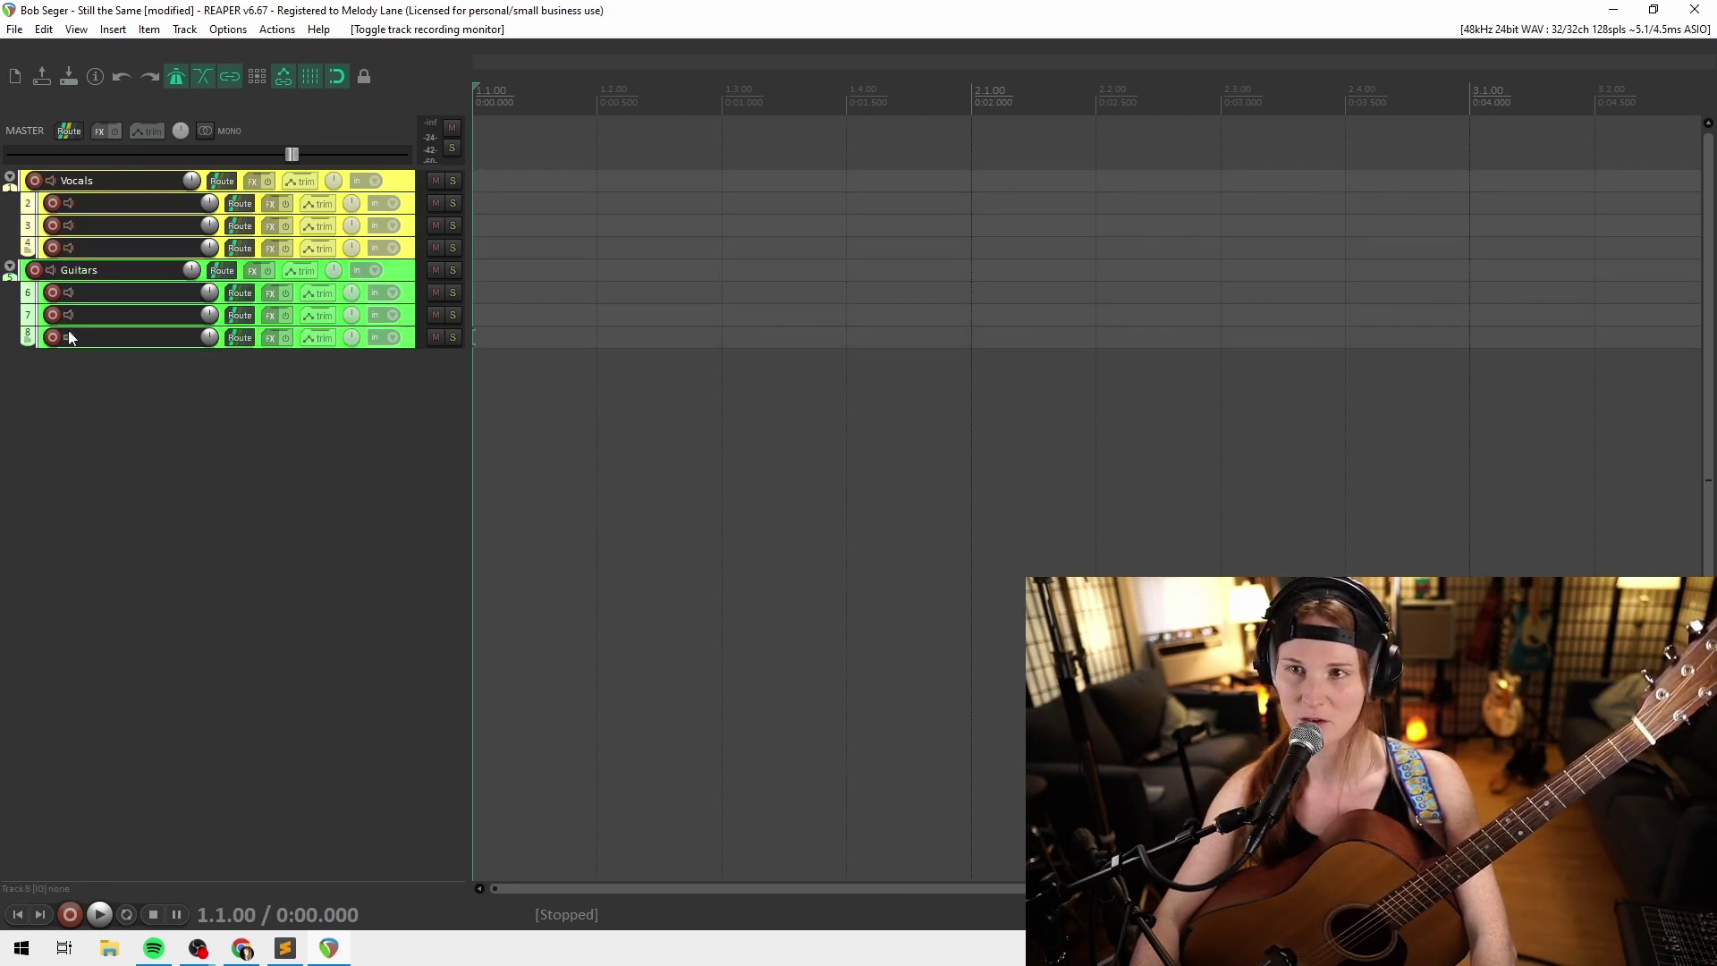
{"action": "left_click", "coordinate": [110, 337]}
{"action": "left_click", "coordinate": [139, 375]}
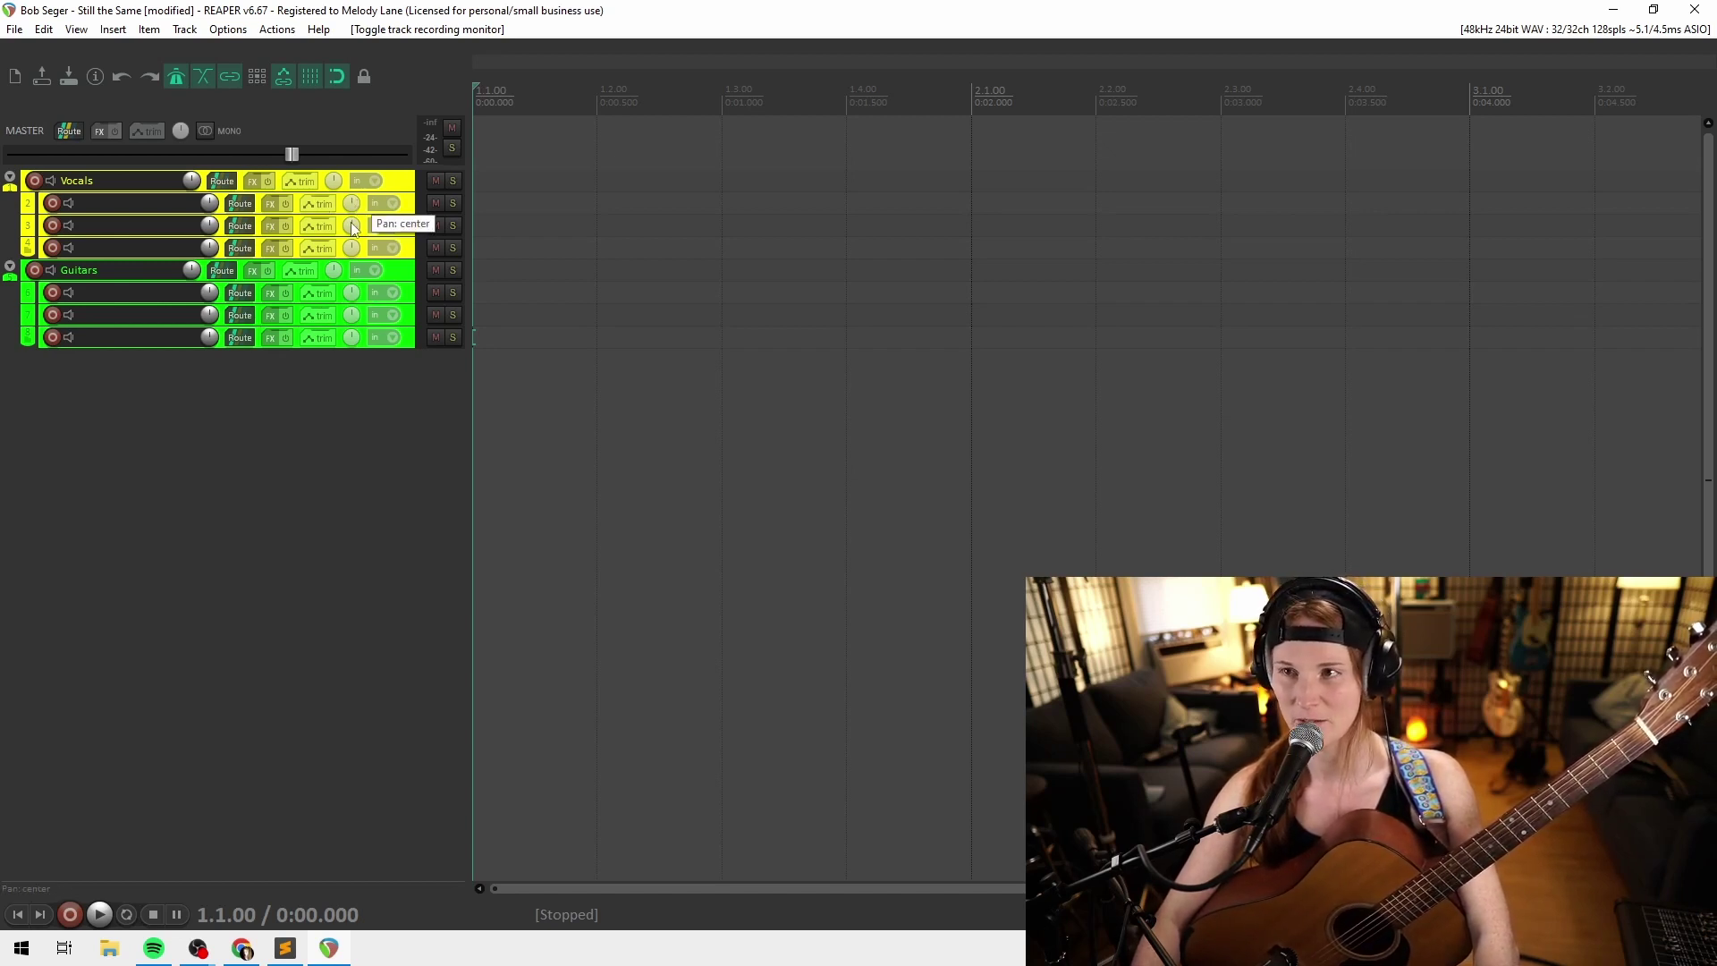
Pan the paired vocal and guitar tracks to opposite sides, with track 7 at 100%R, and move track 8 to the top of the Guitars folder
{"action": "left_click_drag", "start_coordinate": [351, 226], "coordinate": [352, 255]}
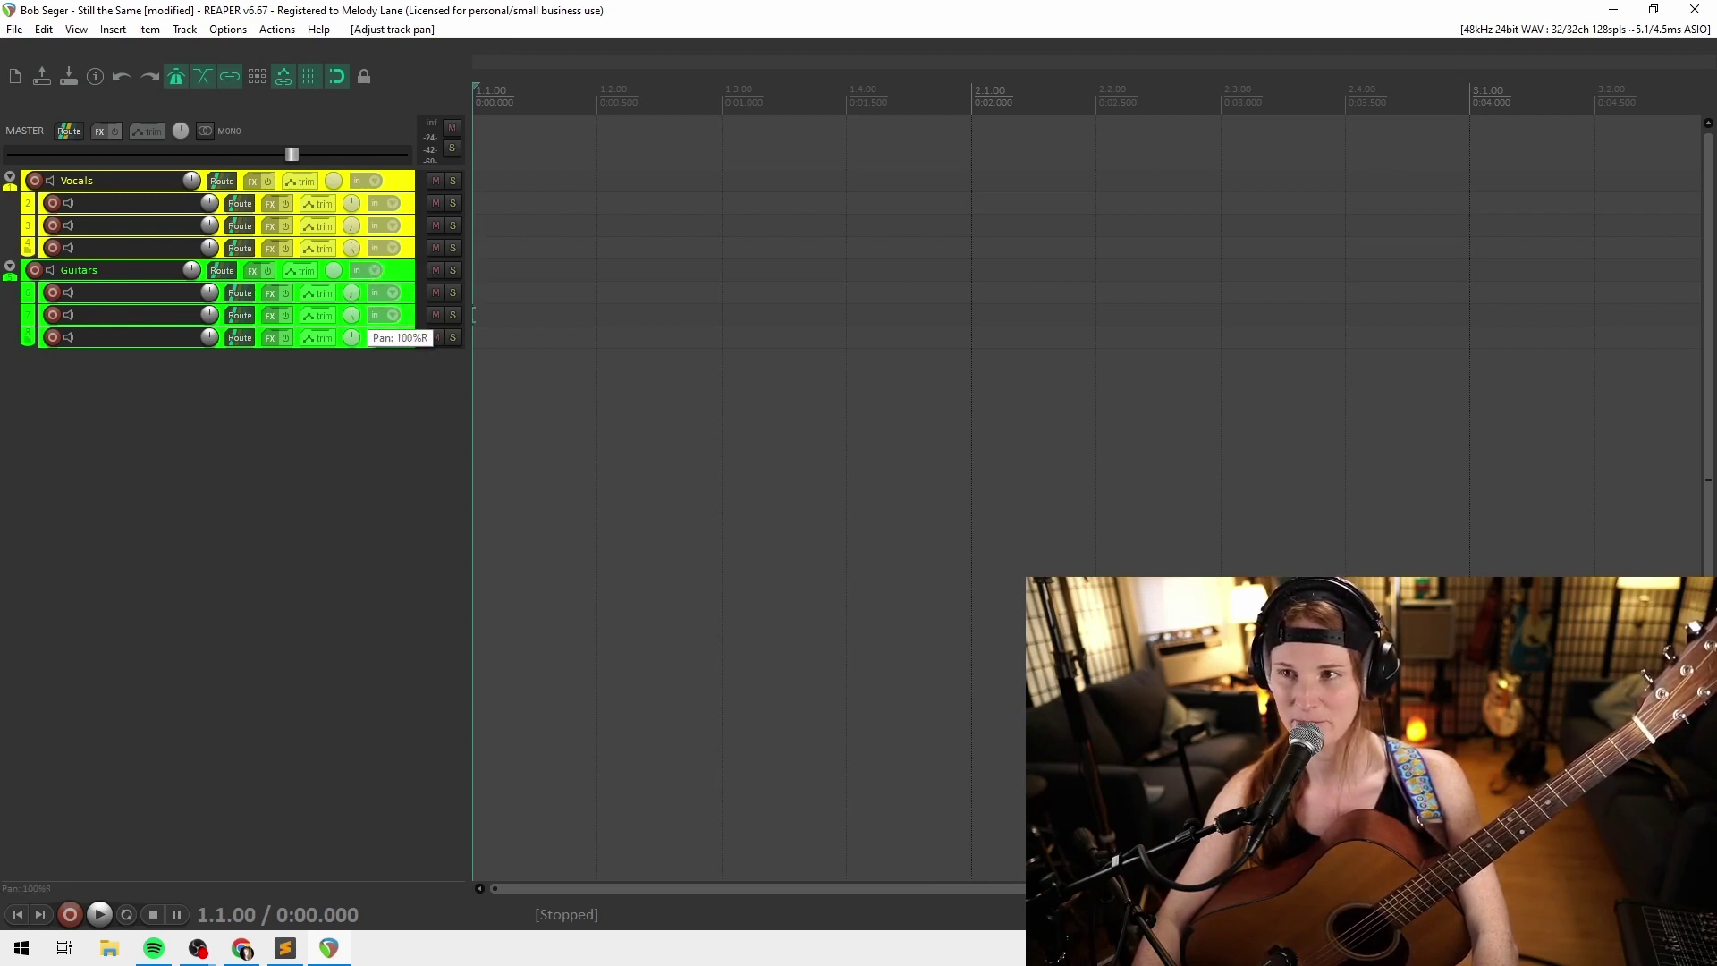
{"action": "left_click", "coordinate": [115, 340]}
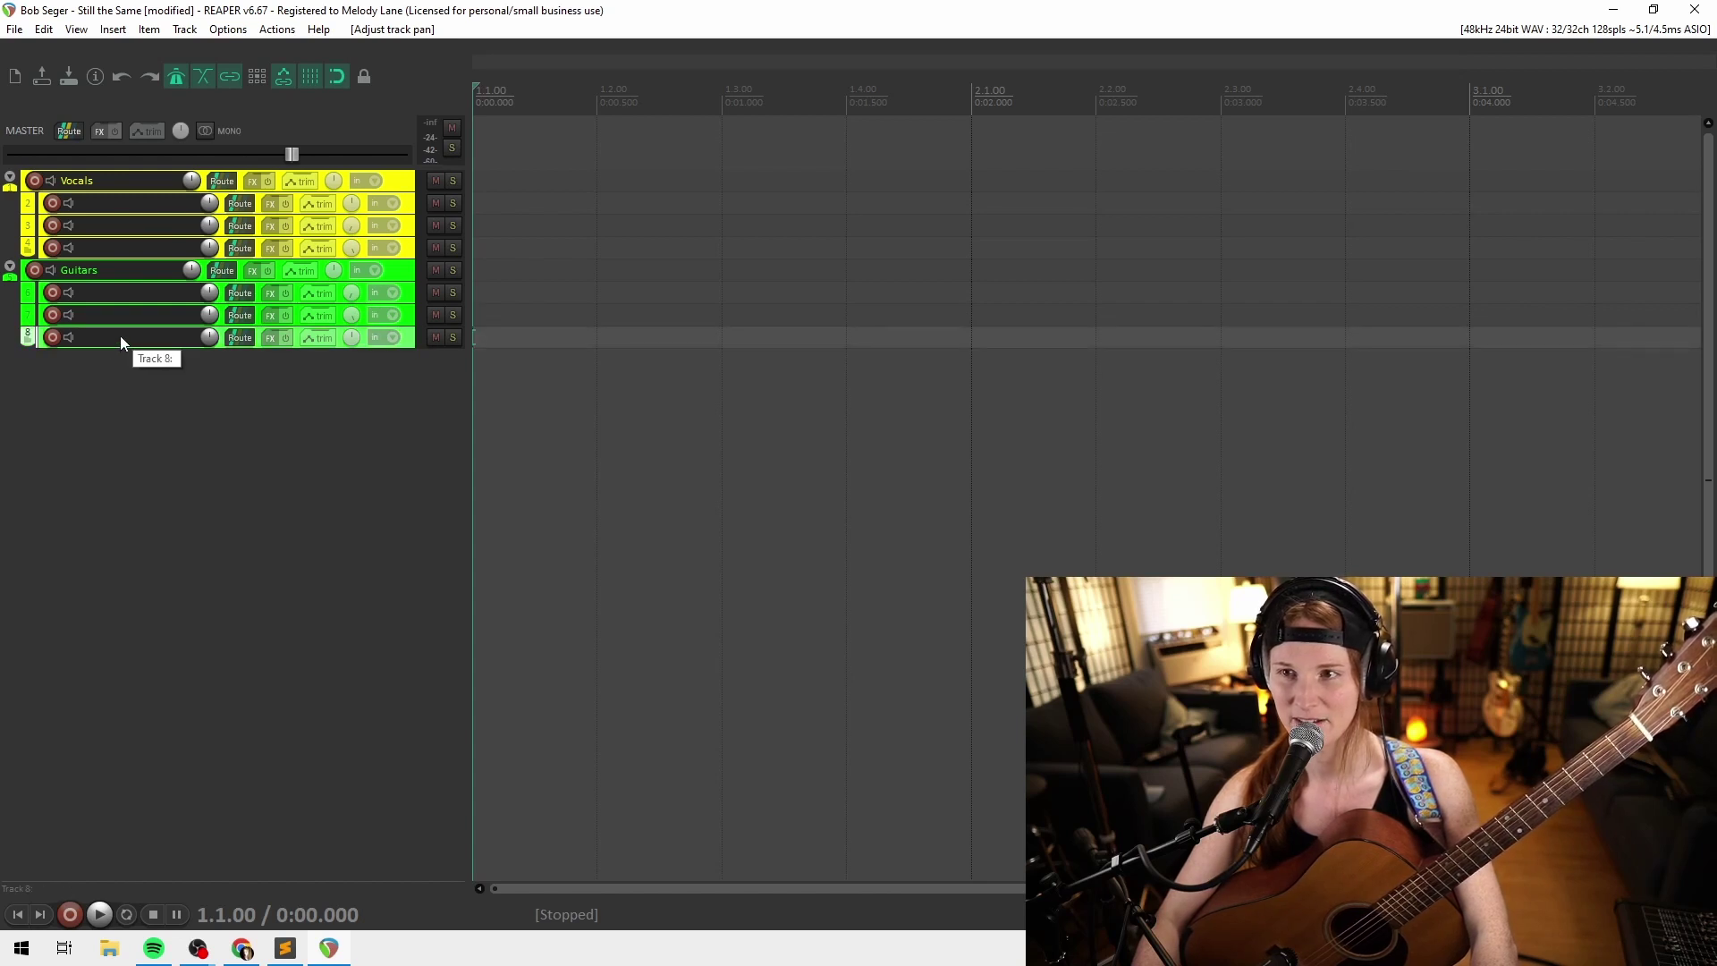
{"action": "left_click_drag", "start_coordinate": [120, 335], "coordinate": [154, 285]}
{"action": "left_click", "coordinate": [266, 394]}
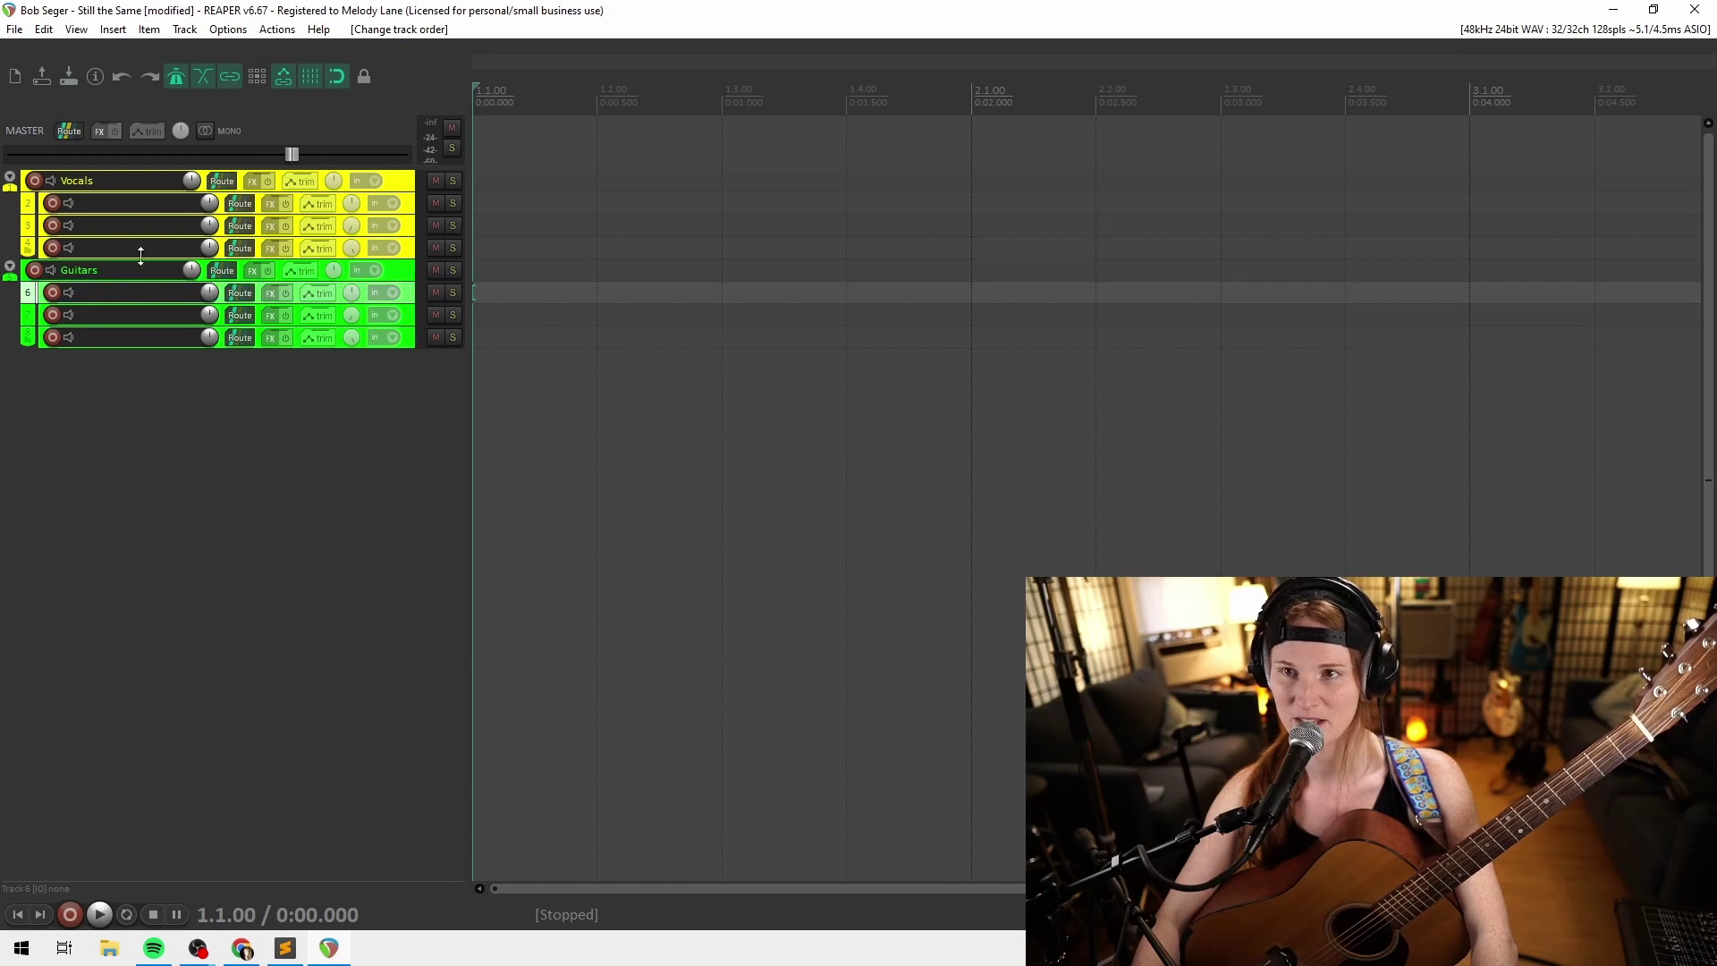
Name the three tracks in the Vocals folder Center, Left and Right, in that order
{"action": "double_click", "coordinate": [120, 205]}
{"action": "type", "text": "Cent"}
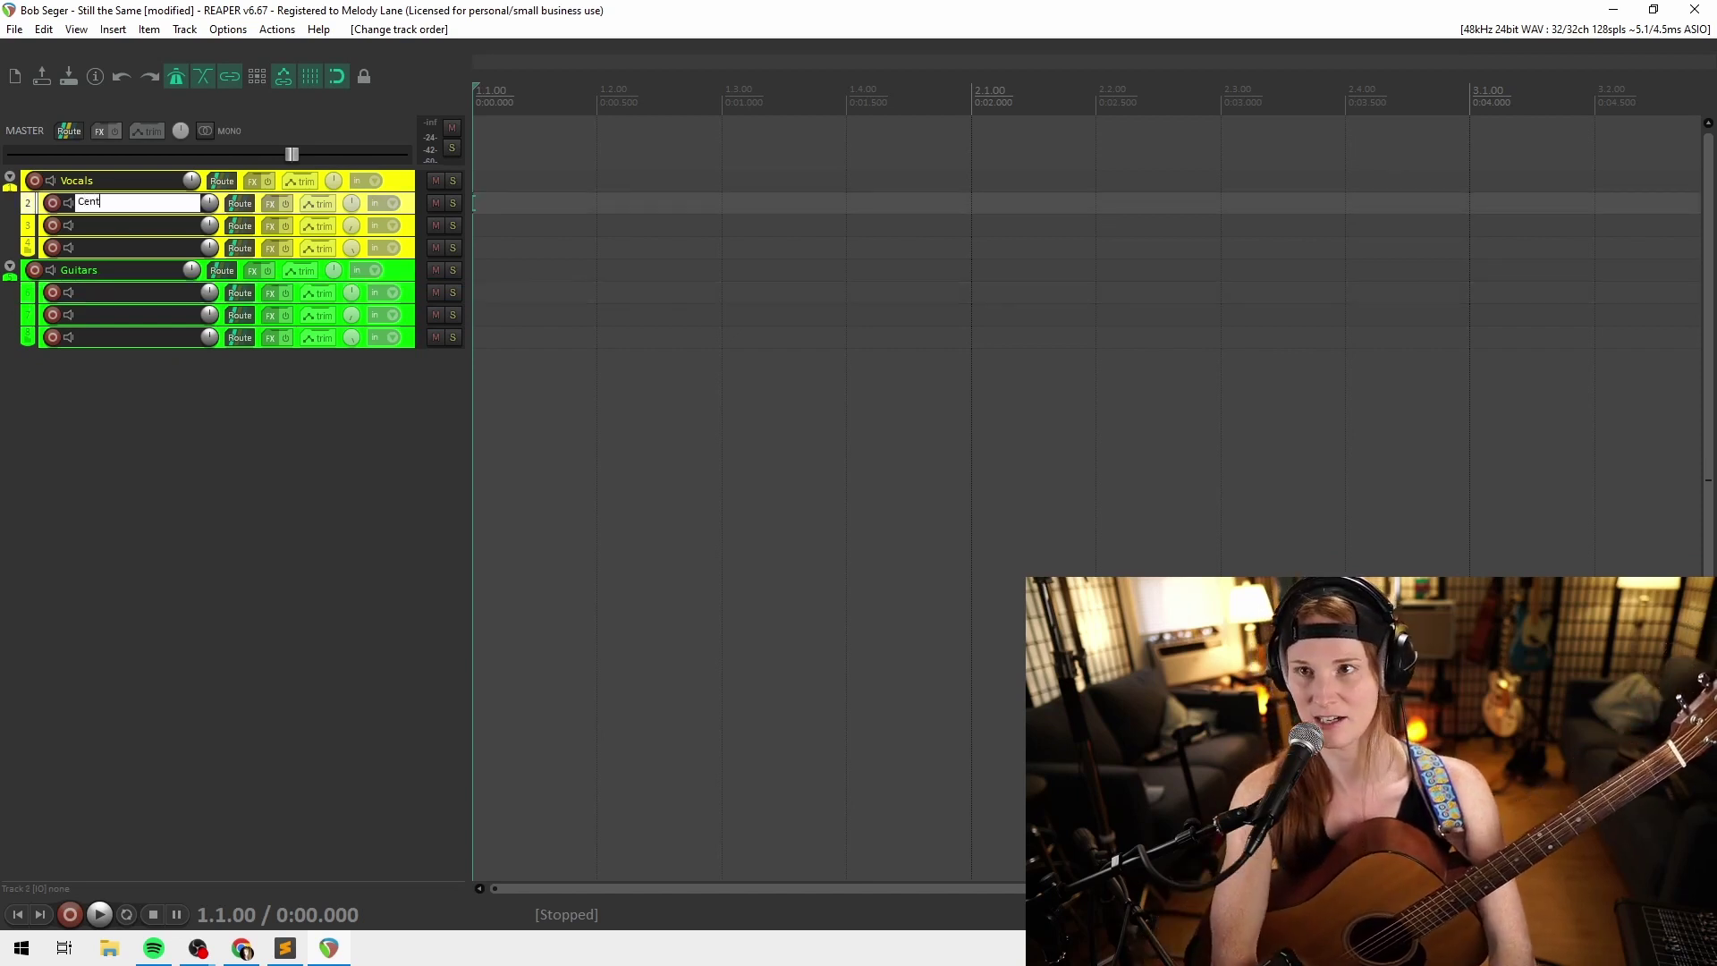
{"action": "type", "text": "er"}
{"action": "key", "text": "Tab"}
{"action": "type", "text": "Lef"}
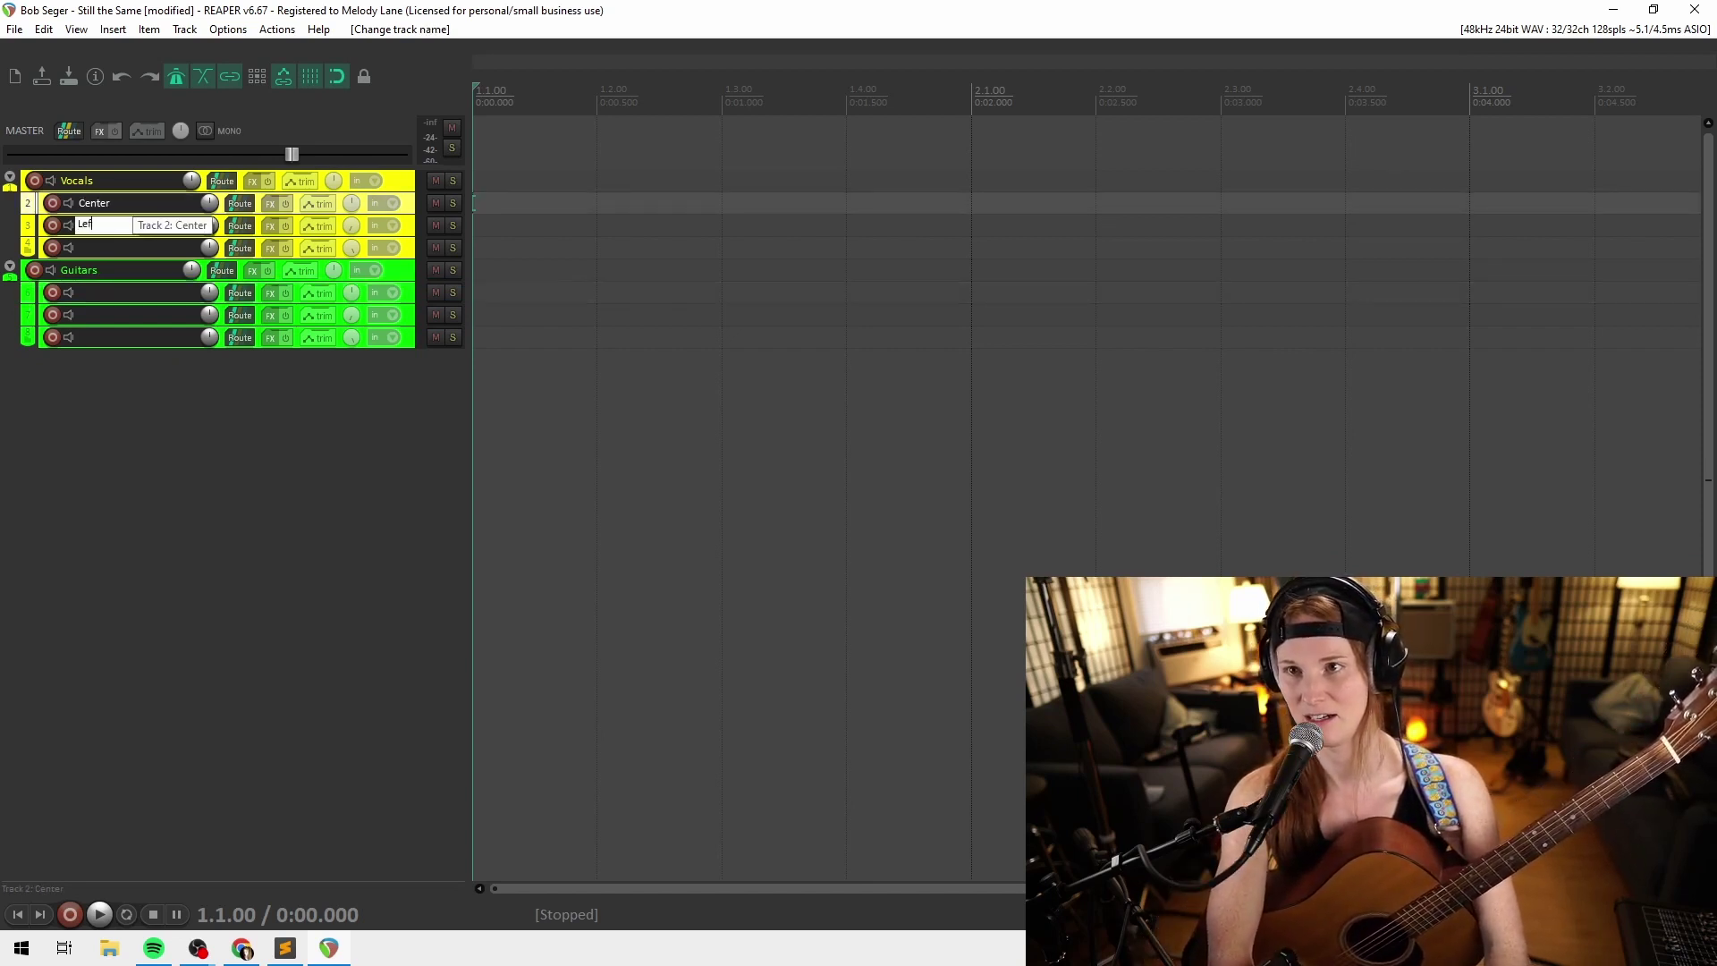
{"action": "type", "text": "t"}
{"action": "key", "text": "Tab"}
{"action": "type", "text": "Right"}
{"action": "key", "text": "Return"}
Name the three tracks in the Guitars folder Scratch Take, Left and Right, in that order
{"action": "double_click", "coordinate": [125, 290]}
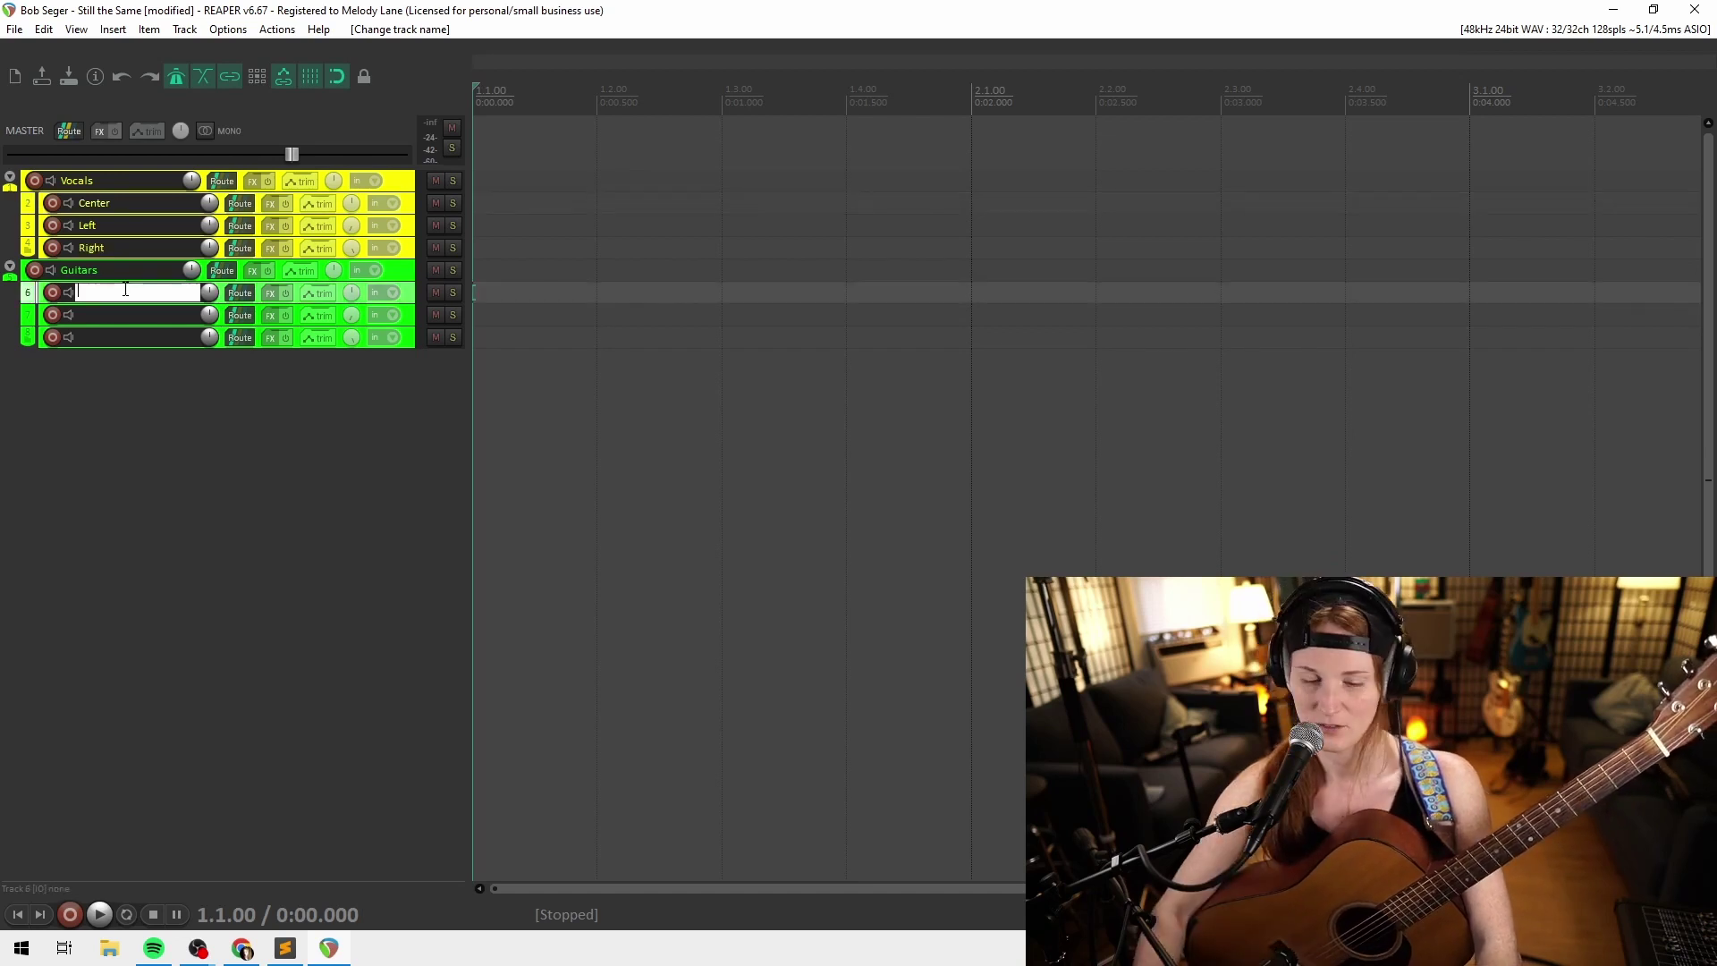
{"action": "key", "text": "Tab"}
{"action": "type", "text": "Left"}
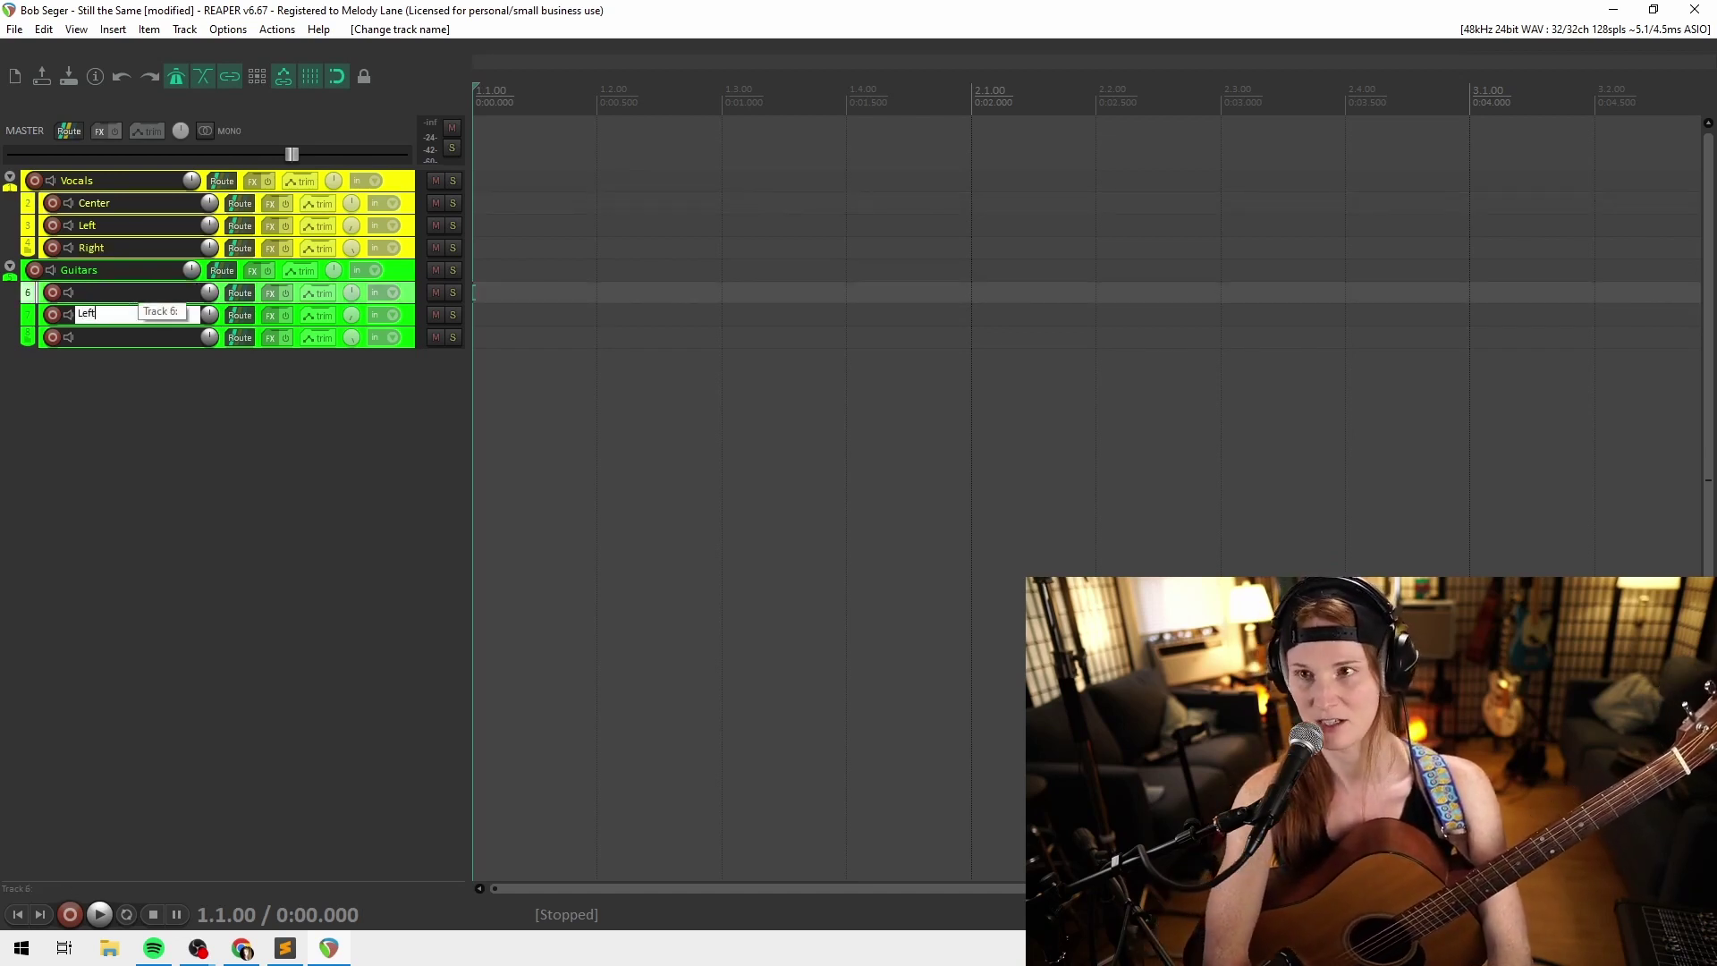
{"action": "key", "text": "Tab"}
{"action": "type", "text": "R"}
{"action": "double_click", "coordinate": [125, 291]}
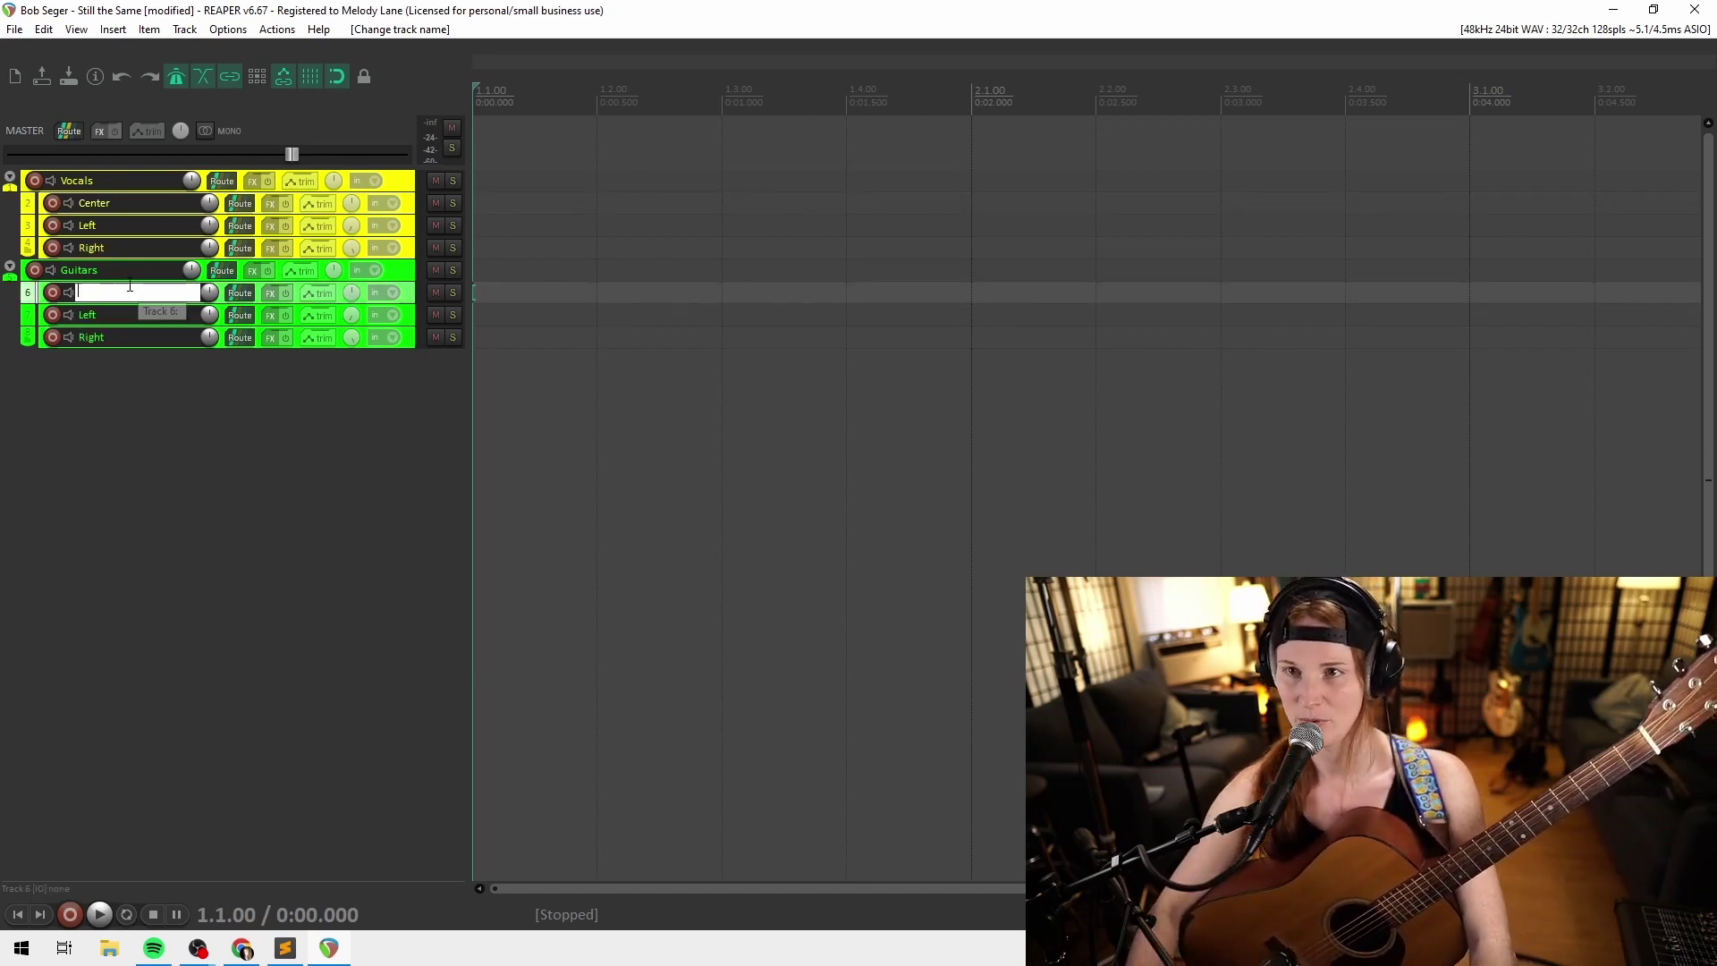
{"action": "type", "text": "Scratch Take"}
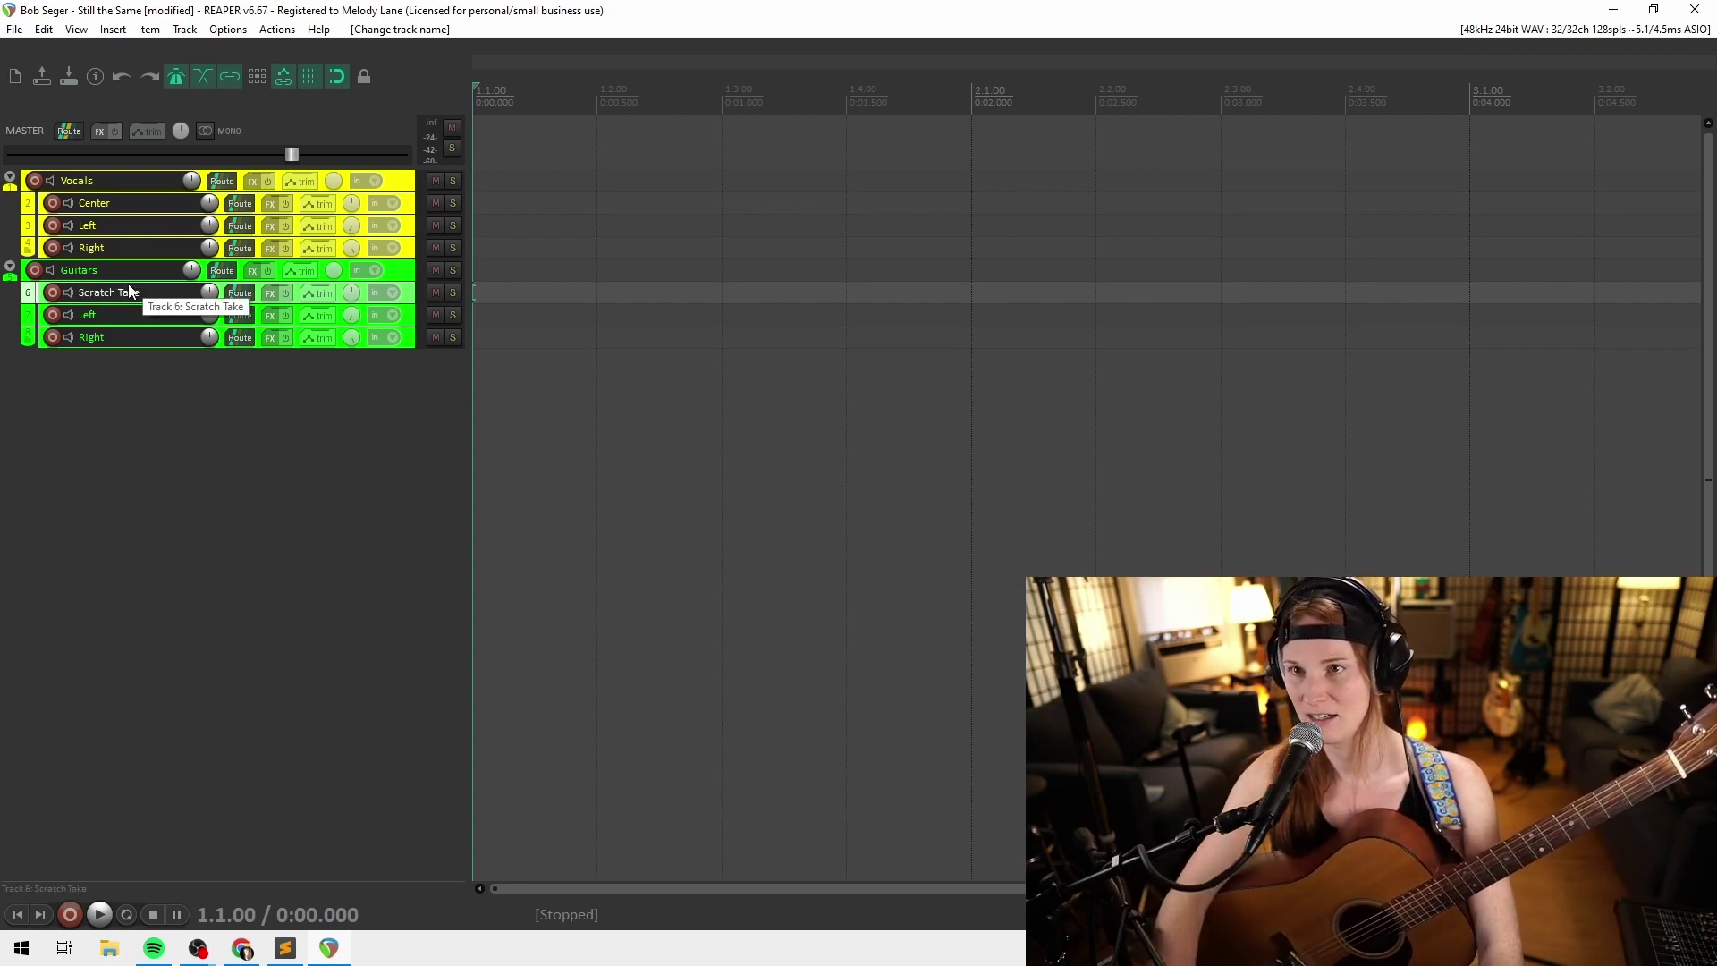
Paste a copy of the Center track into the Vocals folder and name the first track in the folder Scratch Take
{"action": "left_click", "coordinate": [126, 203]}
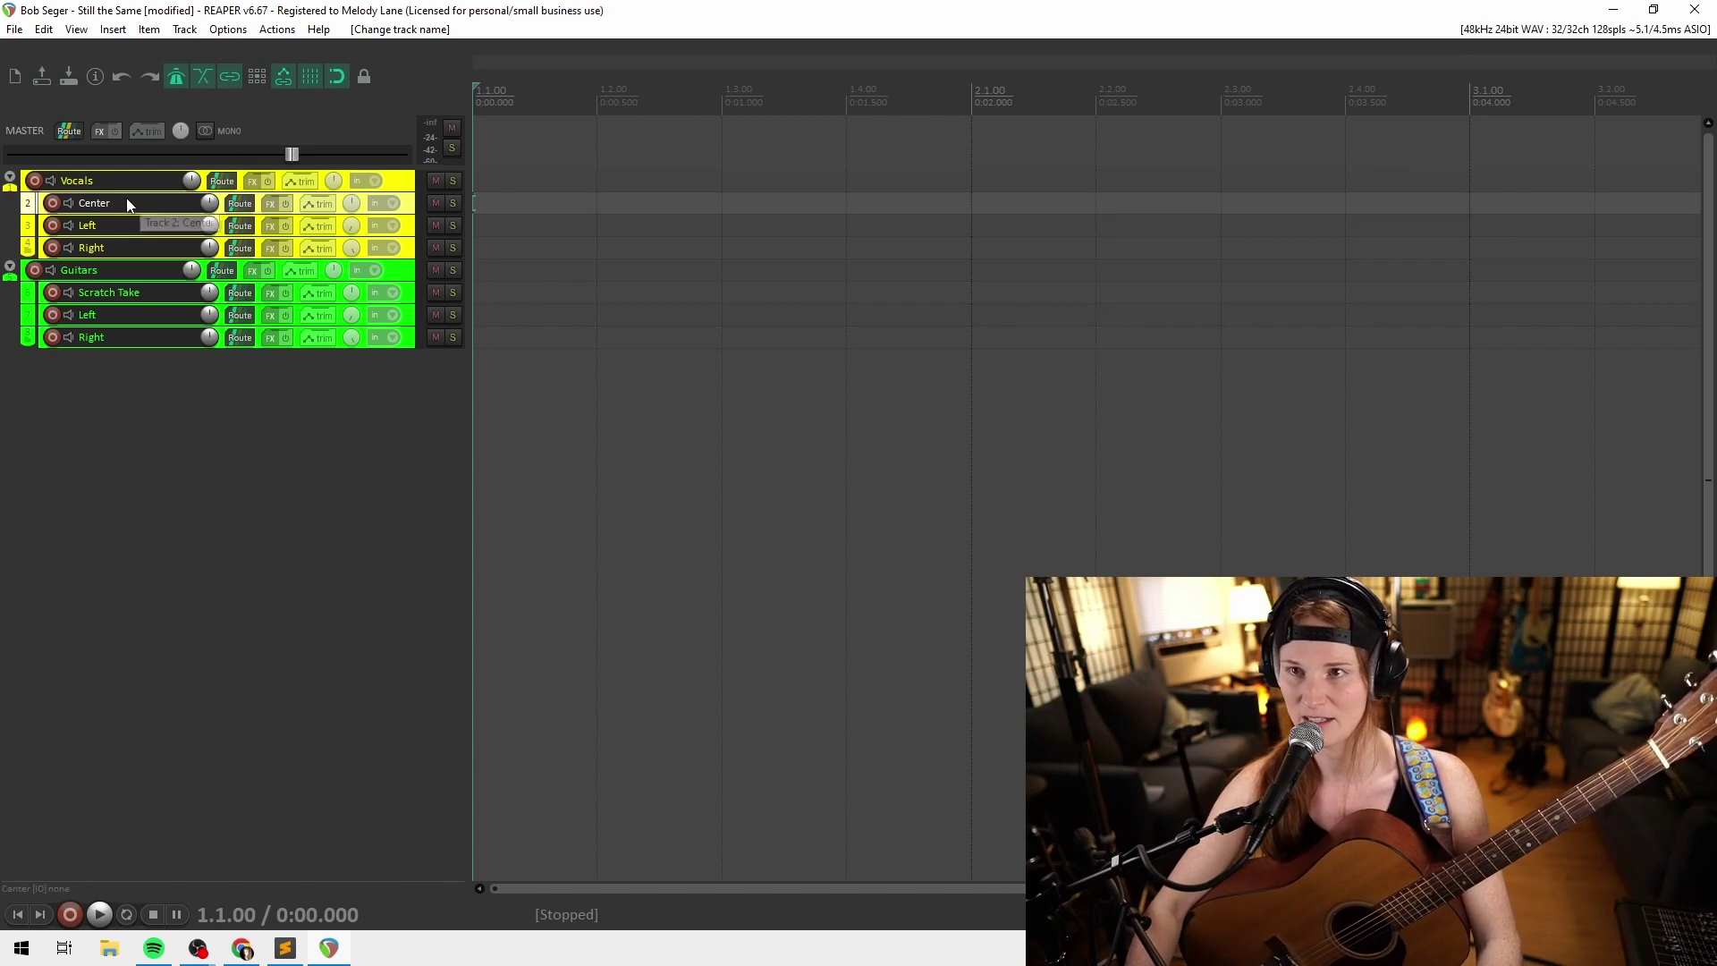
{"action": "key", "text": "ctrl+v"}
{"action": "double_click", "coordinate": [136, 204]}
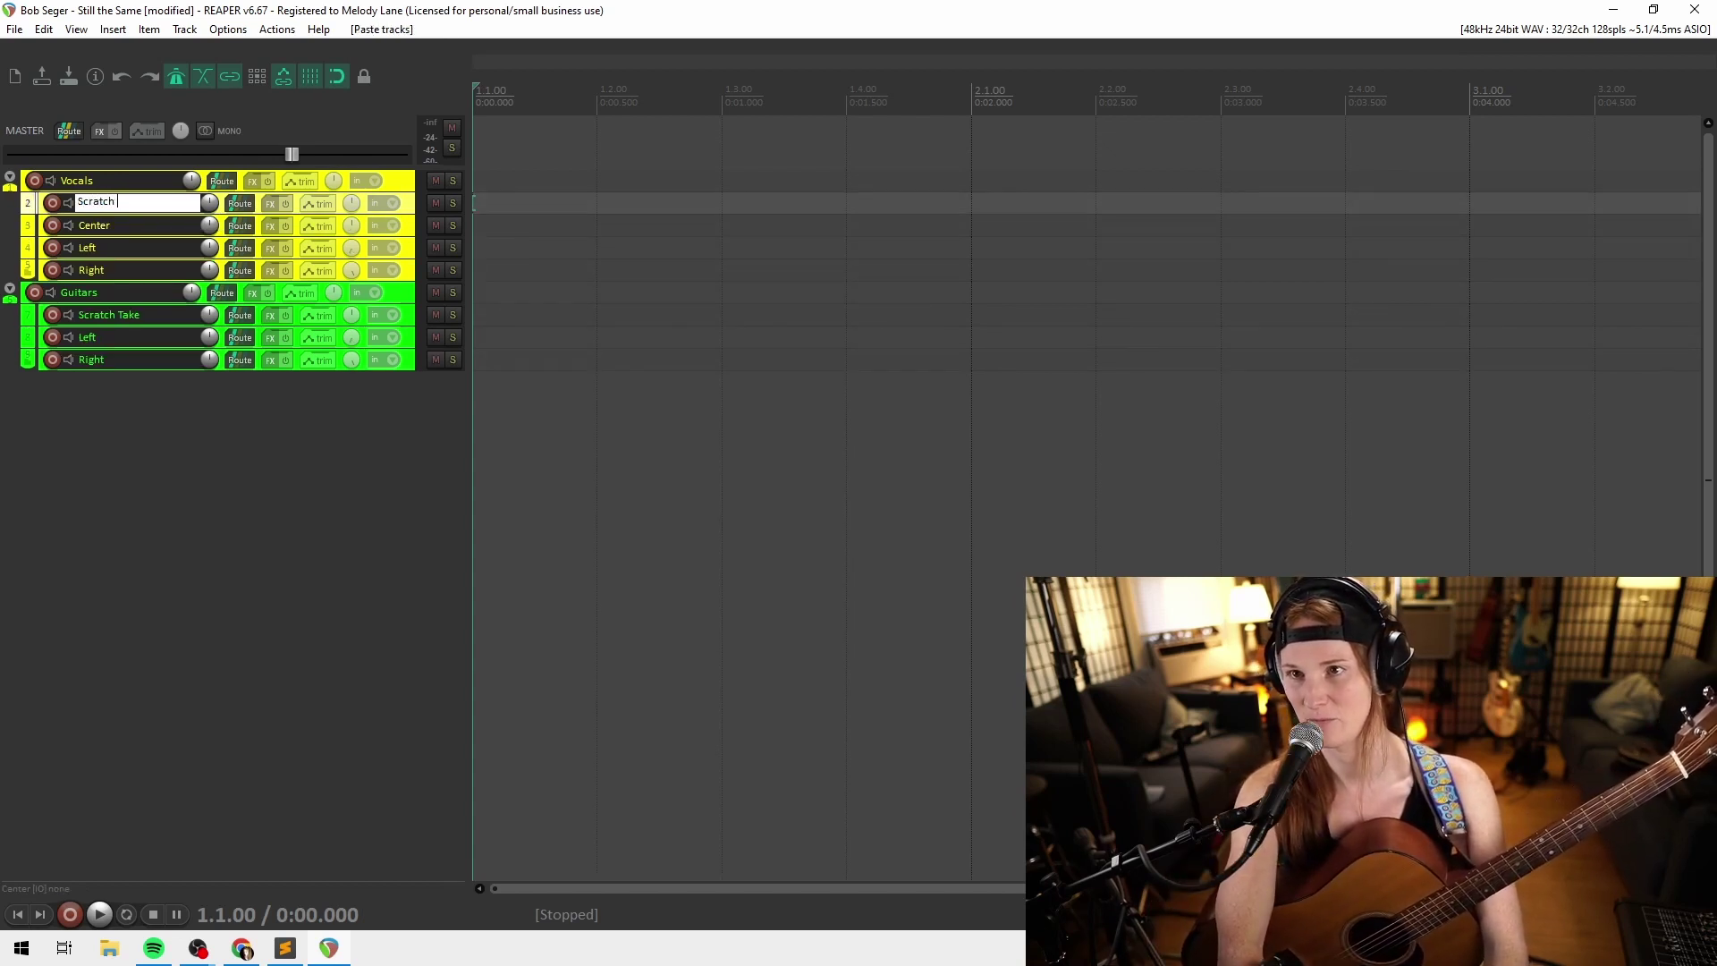
{"action": "type", "text": "Scratch Take"}
{"action": "key", "text": "Return"}
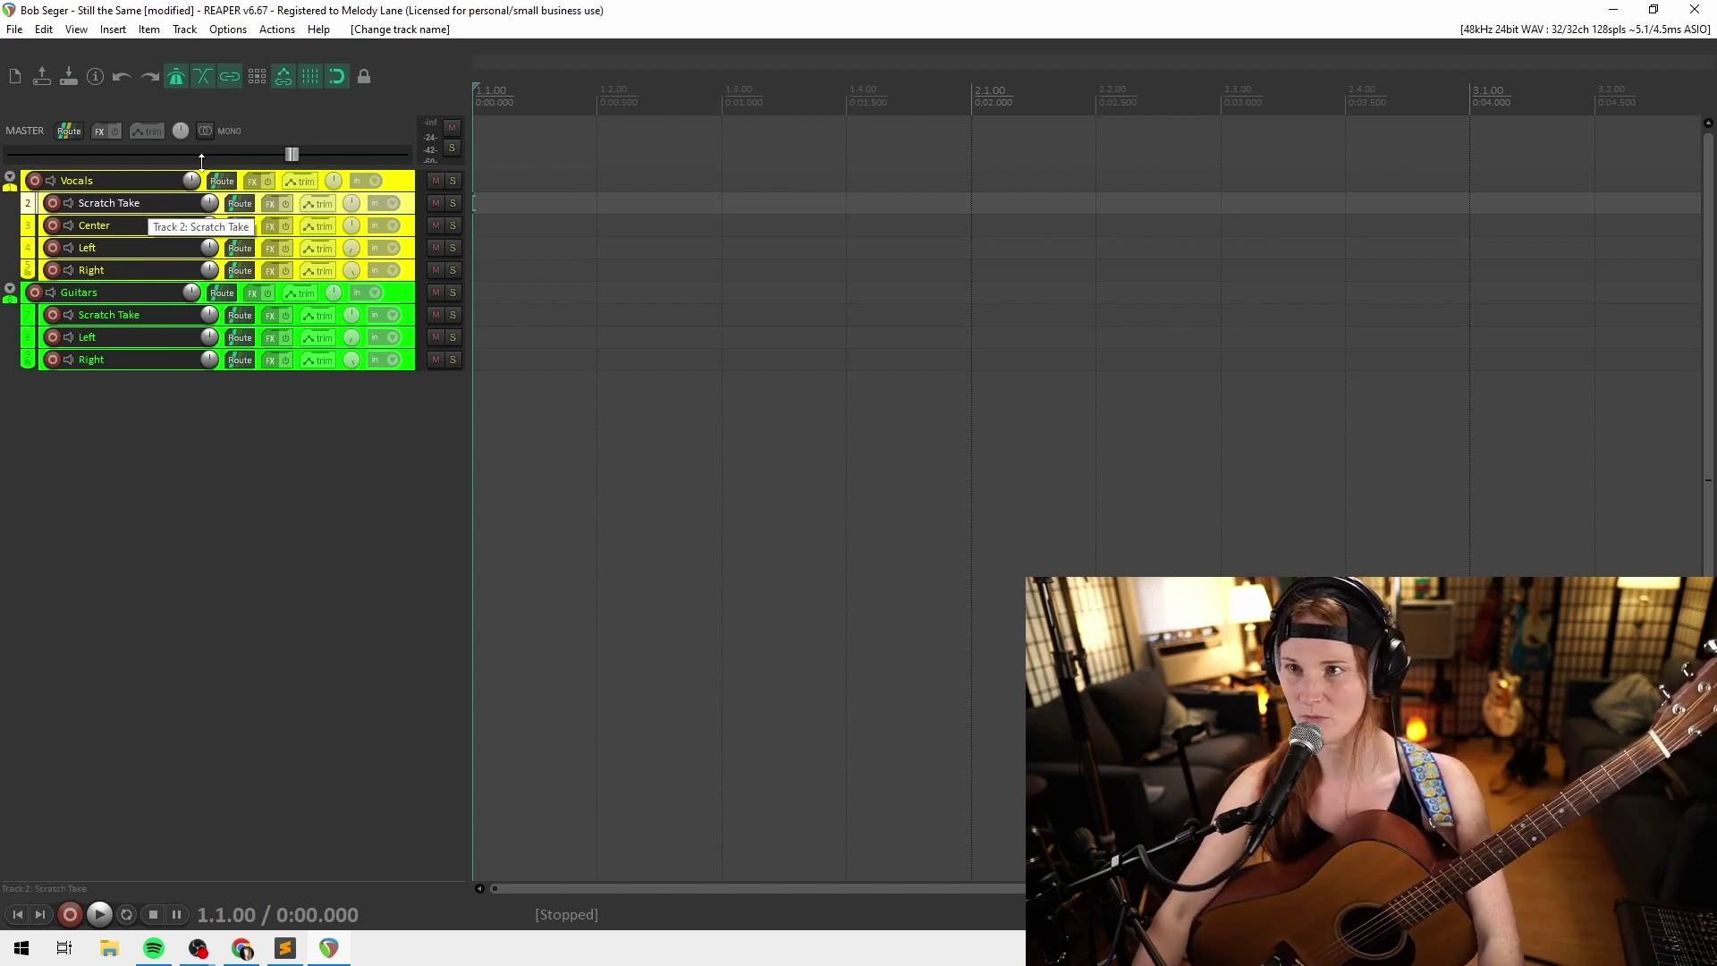
{"action": "left_click", "coordinate": [231, 390]}
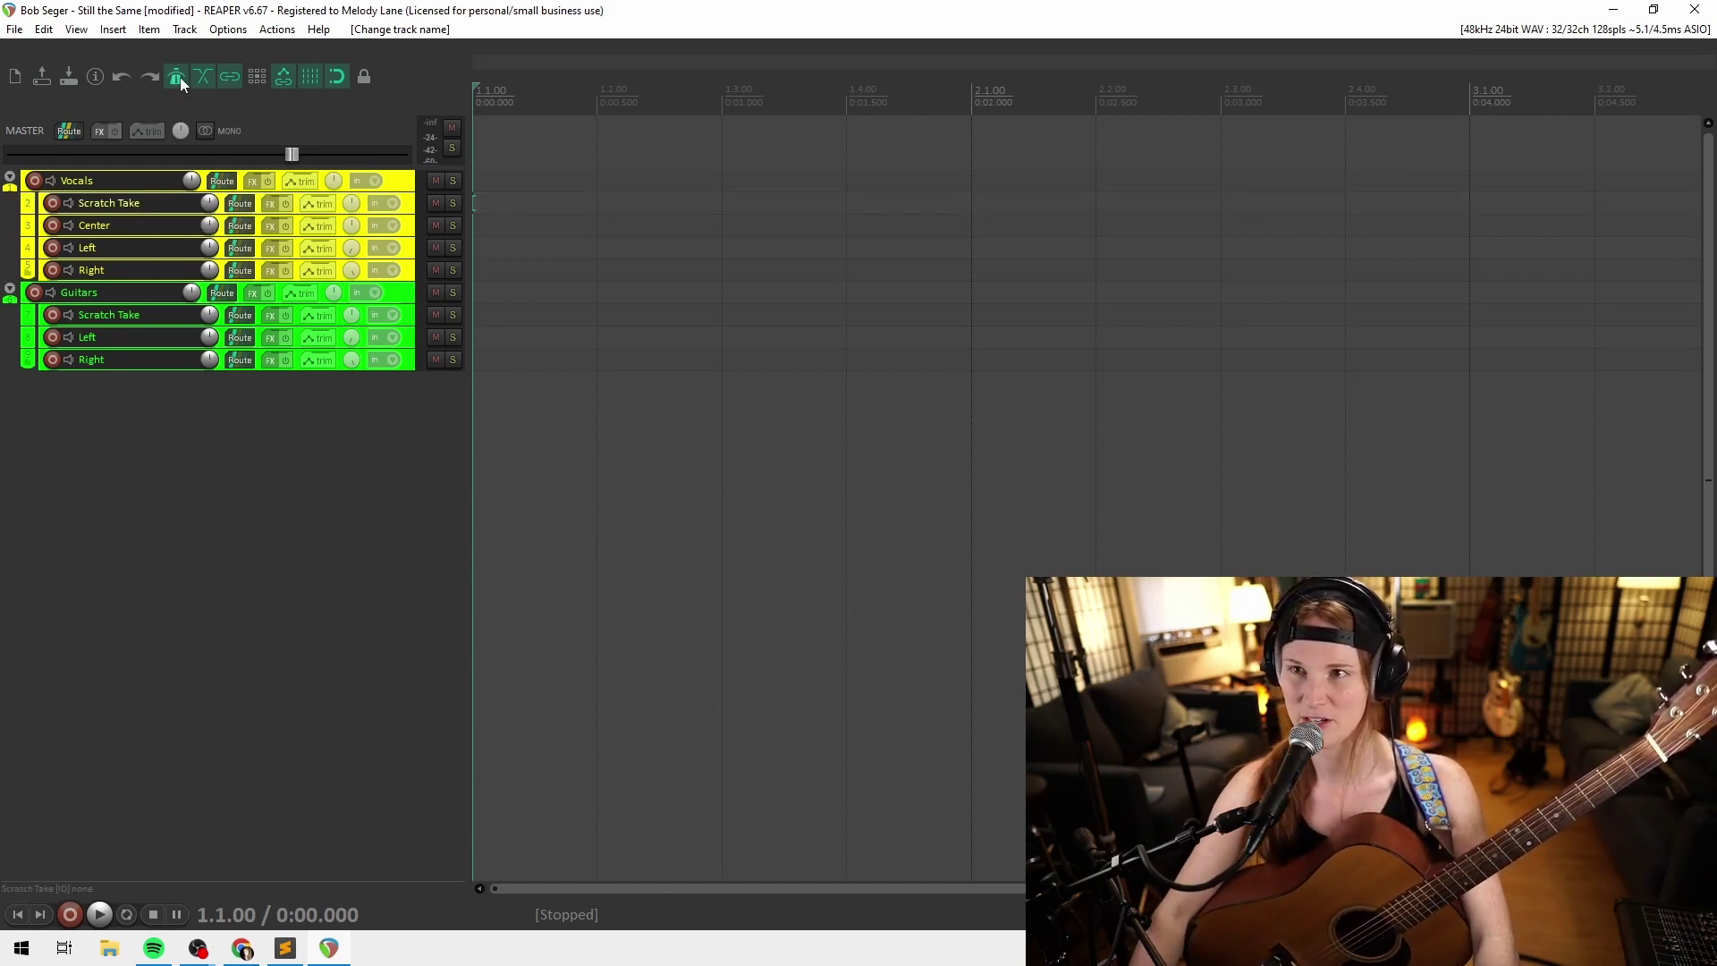
Examine the metronome and pre-roll settings, including the list of hardware outputs for the metronome
{"action": "right_click", "coordinate": [178, 79]}
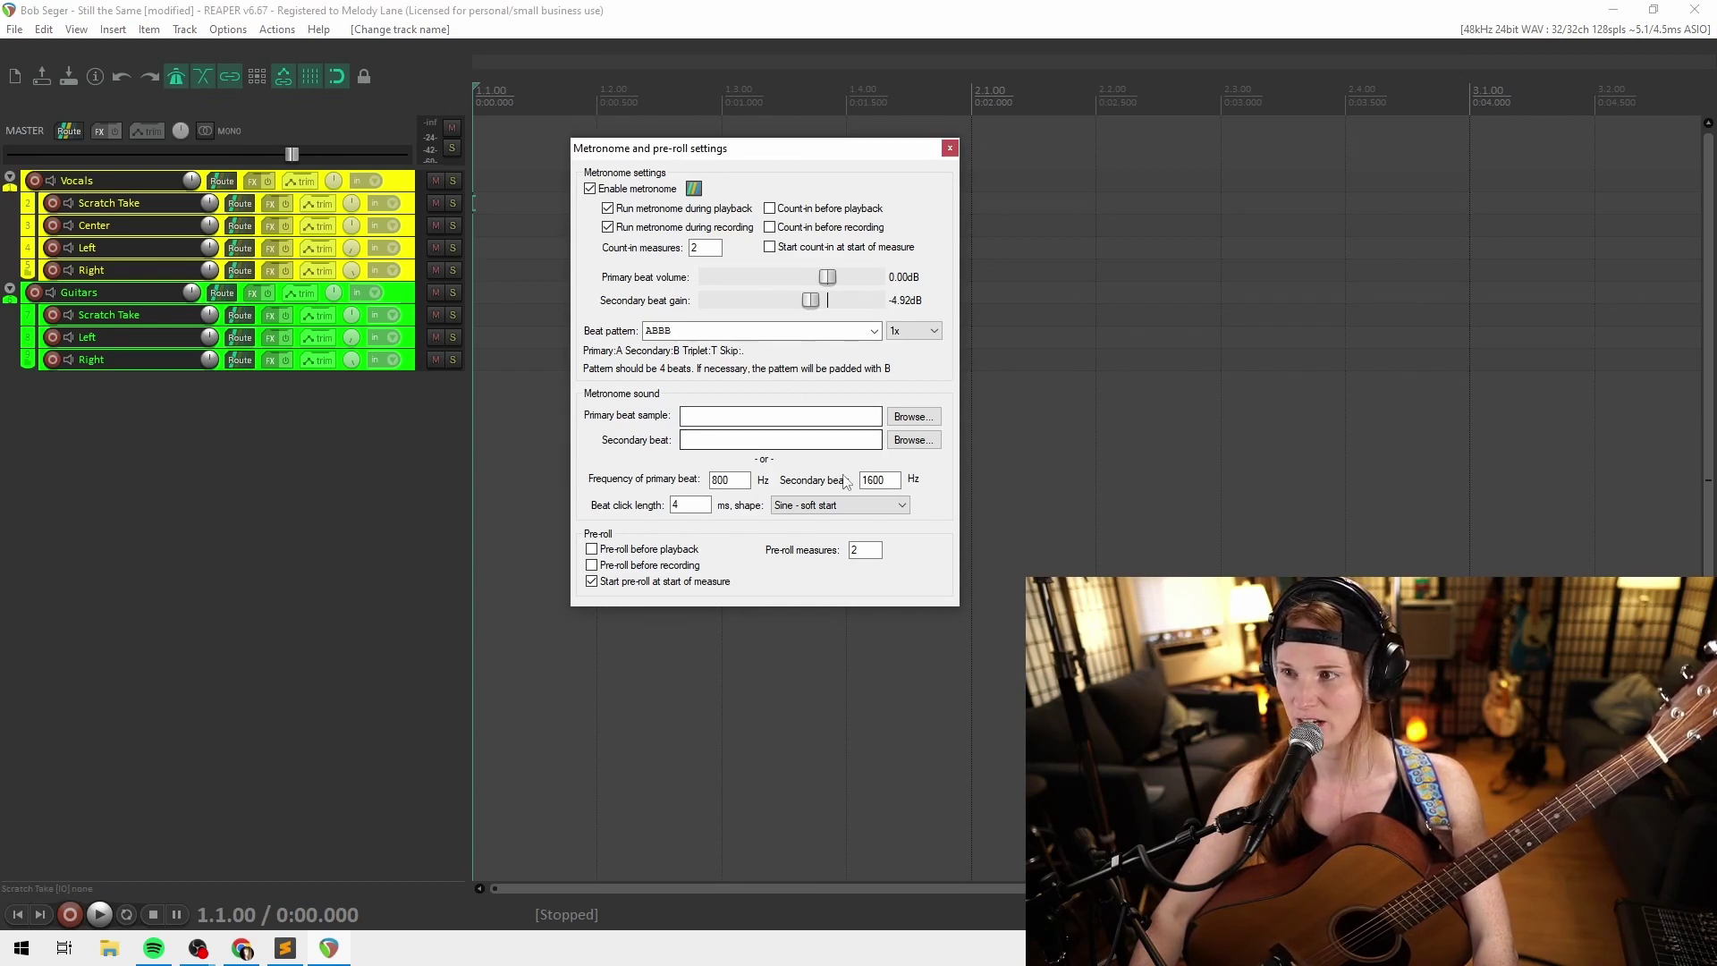
{"action": "left_click", "coordinate": [697, 190]}
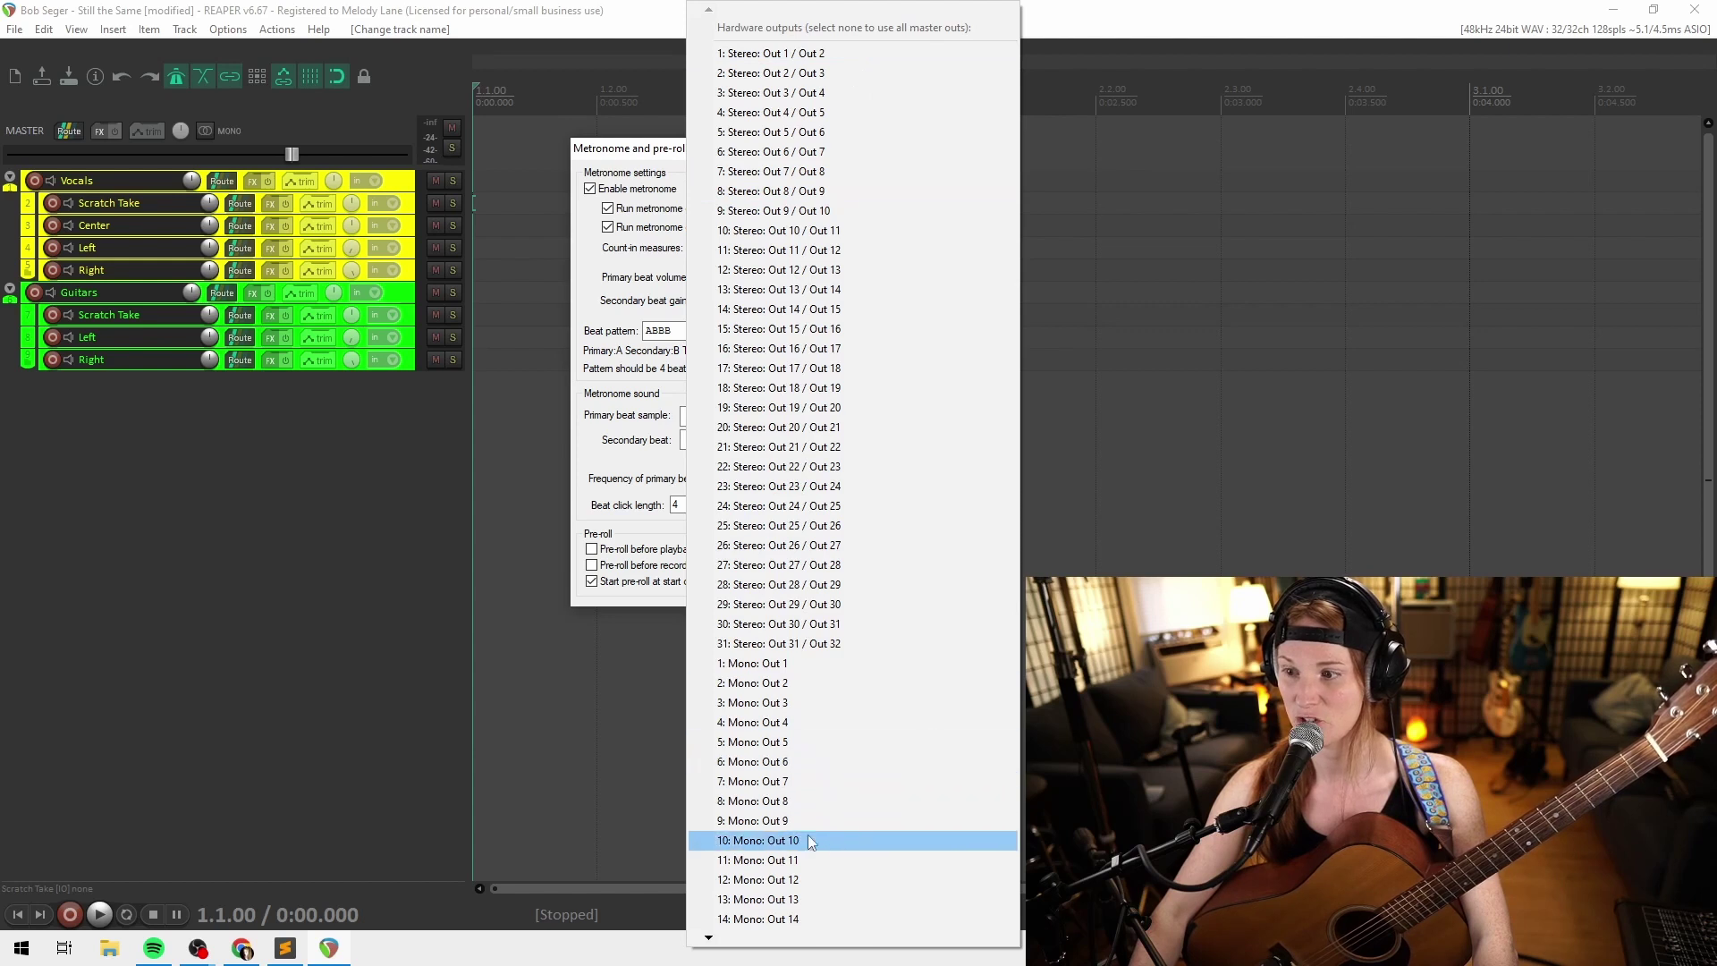
{"action": "left_click", "coordinate": [639, 163]}
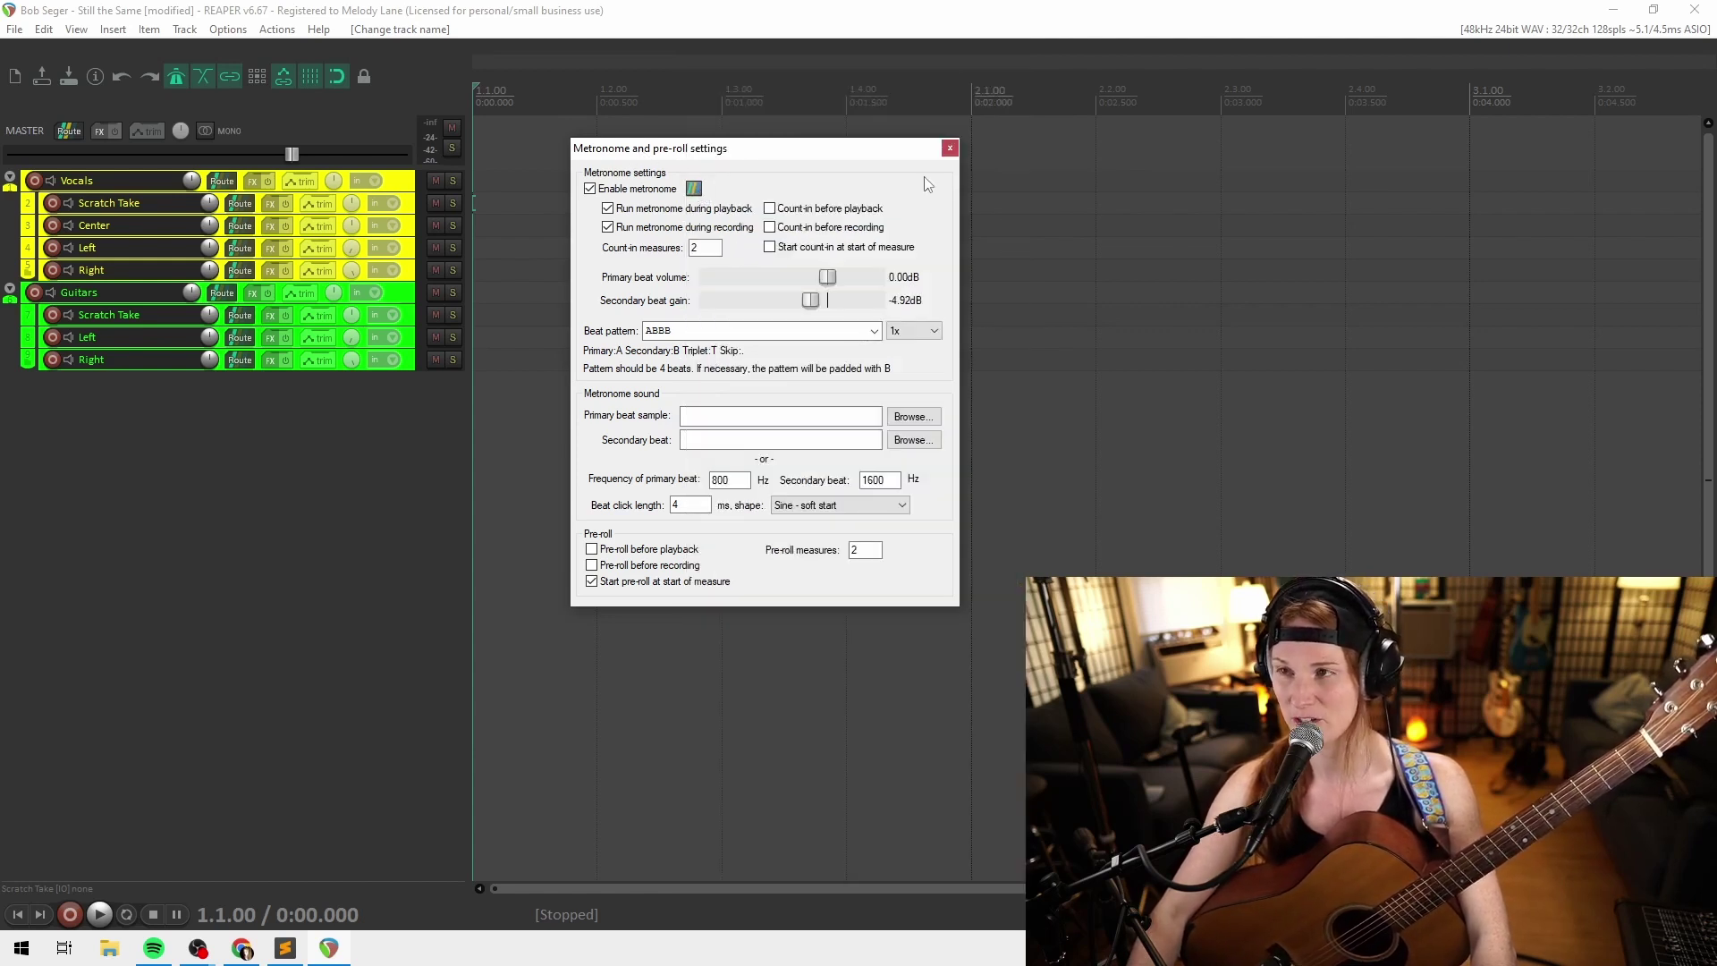
{"action": "left_click", "coordinate": [950, 149]}
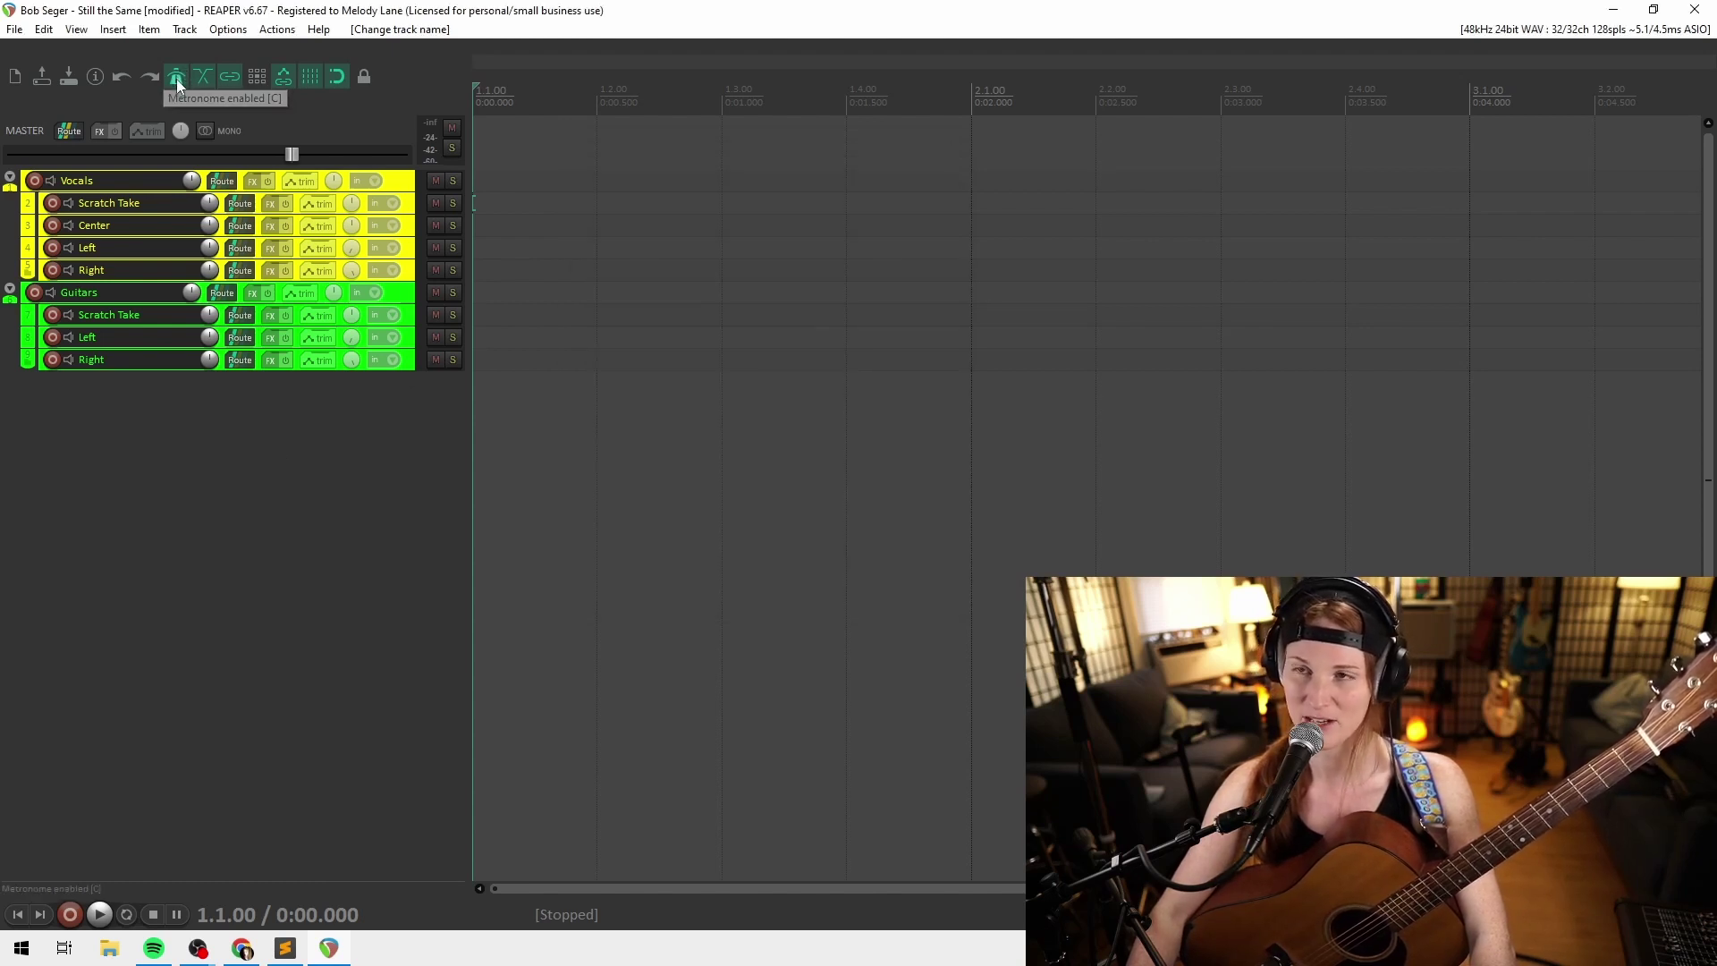
Play the project from its start to listen to the metronome
{"action": "left_click", "coordinate": [597, 315]}
{"action": "key", "text": "Home"}
{"action": "key", "text": "space"}
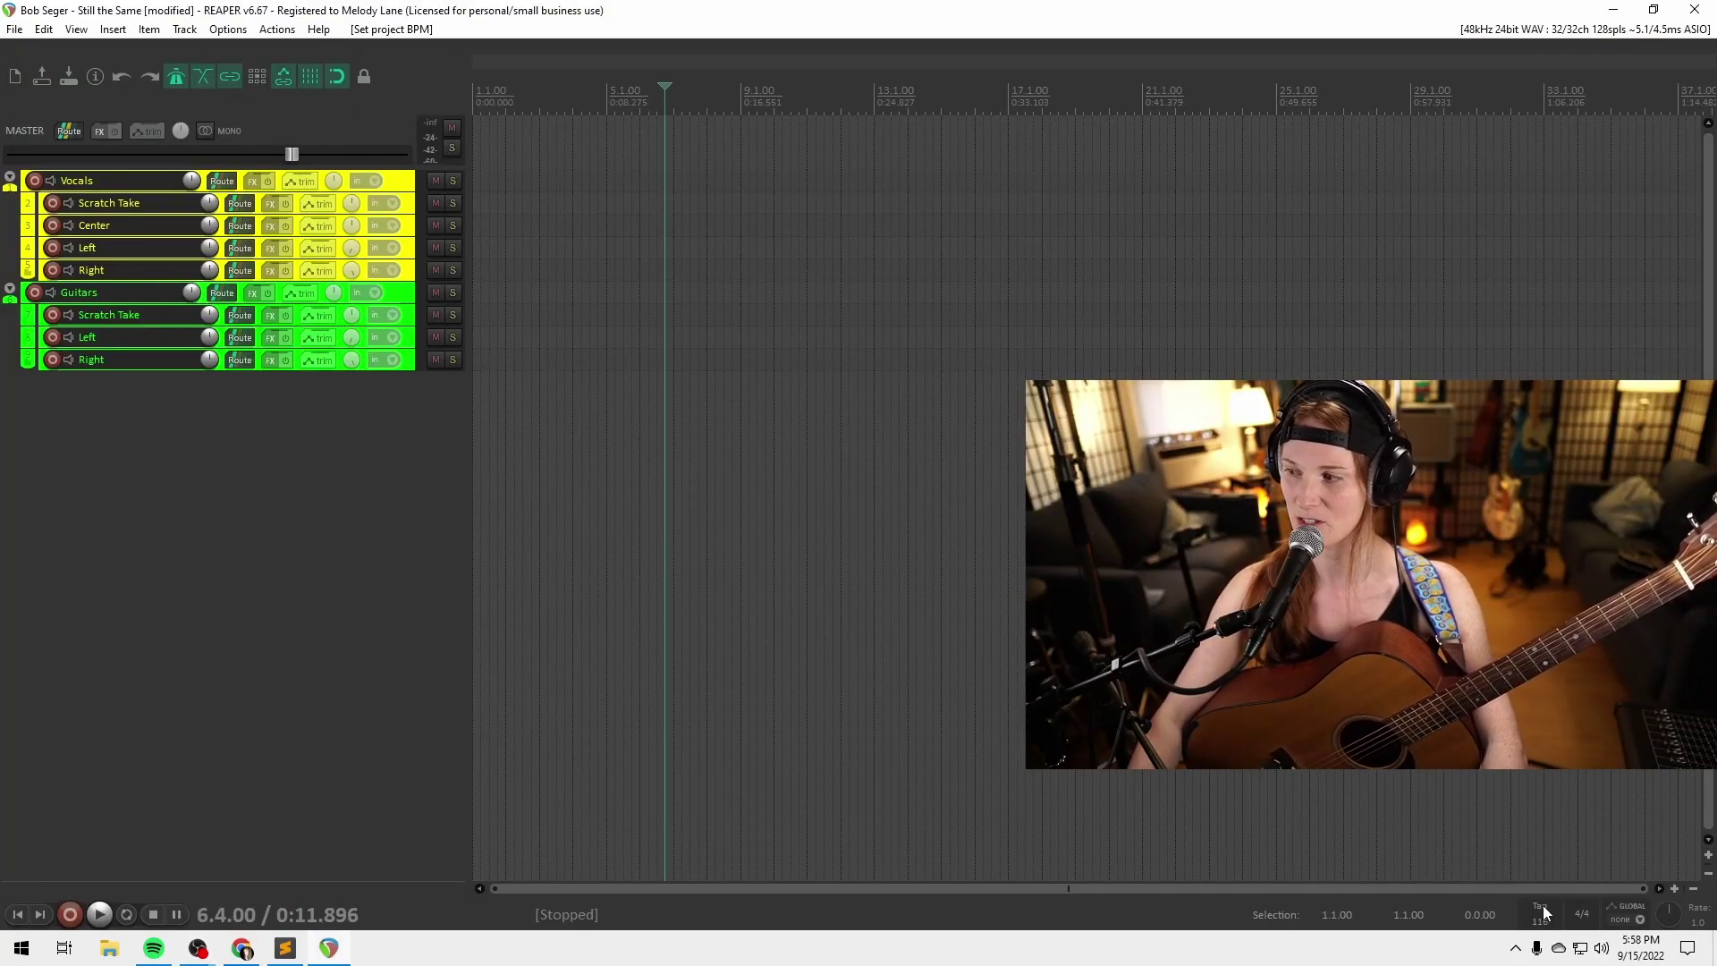
Try to set the project tempo by tapping the beat while playback is stopped
{"action": "left_click", "coordinate": [1548, 912]}
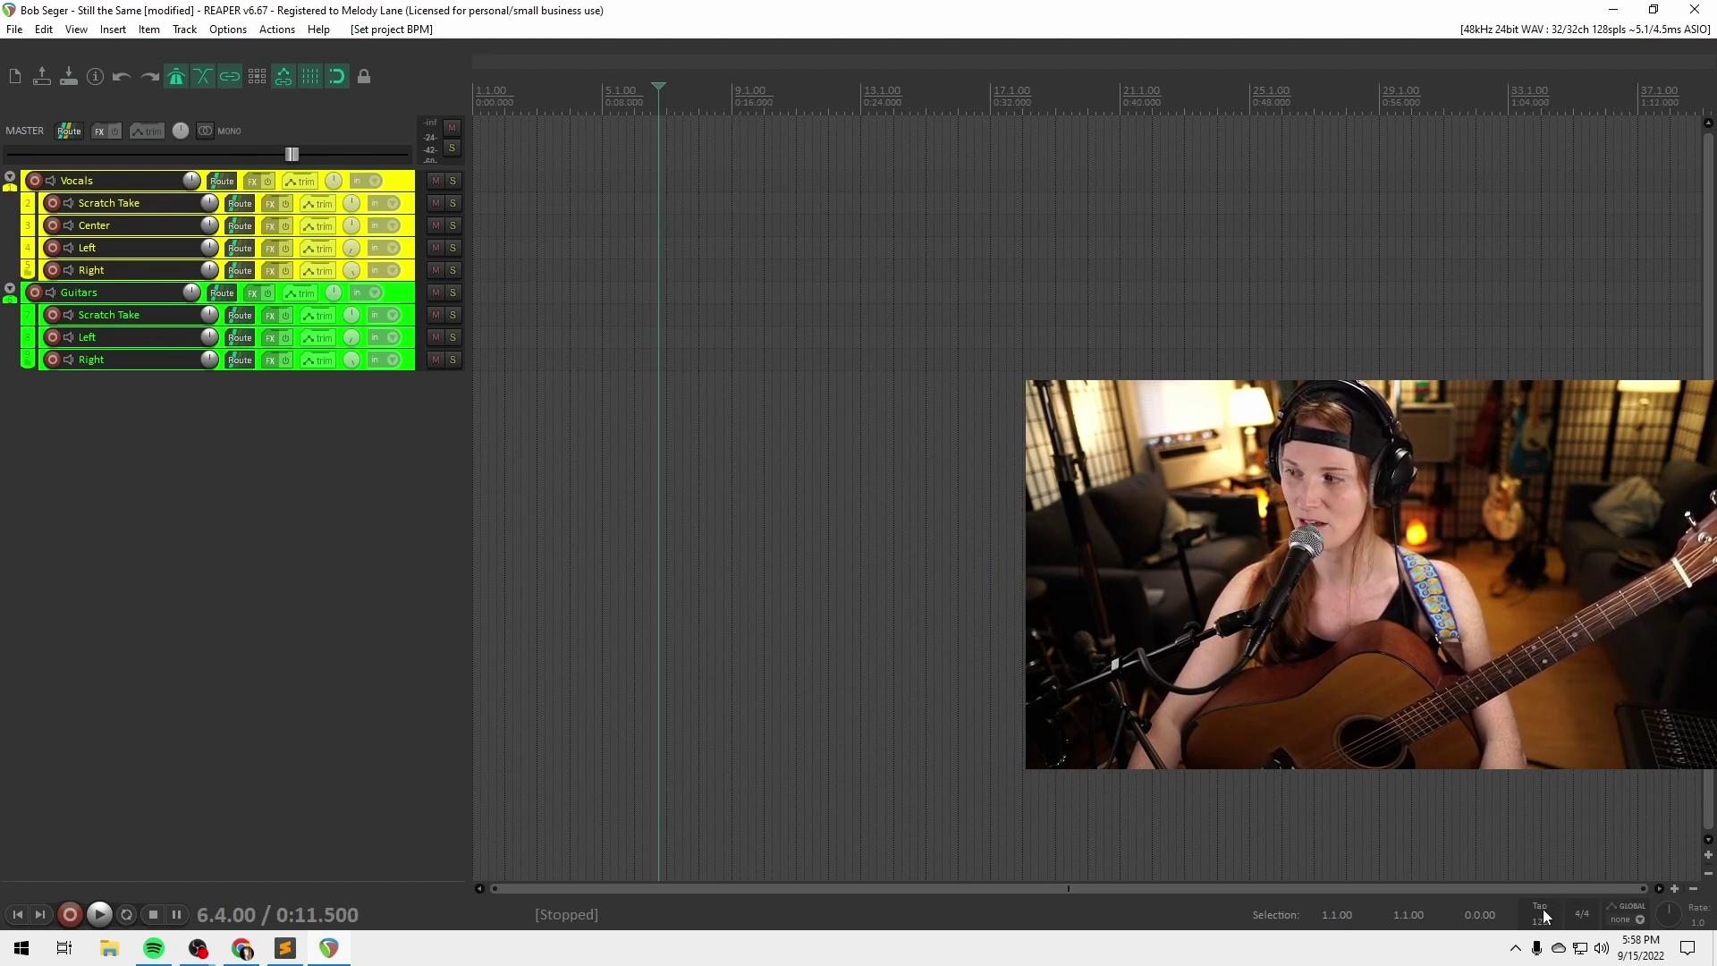
{"action": "left_click", "coordinate": [1547, 914]}
{"action": "left_click", "coordinate": [1543, 913]}
{"action": "left_click", "coordinate": [1542, 913]}
{"action": "left_click", "coordinate": [1542, 913]}
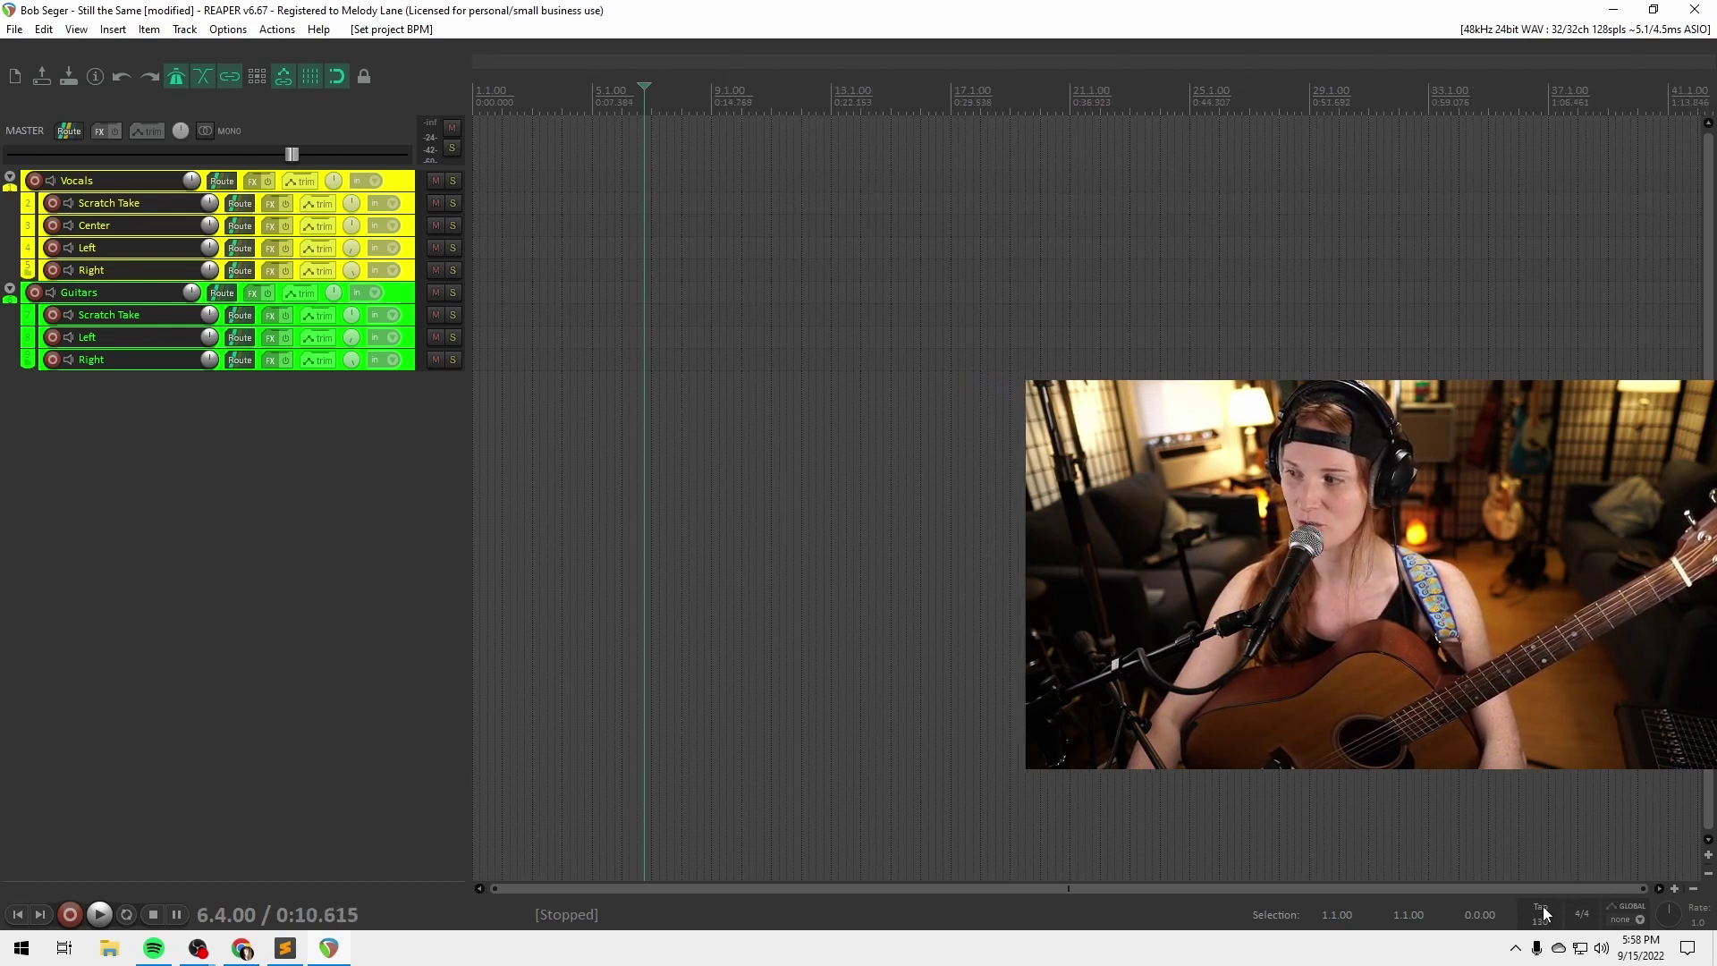
{"action": "left_click", "coordinate": [1541, 914]}
{"action": "left_click", "coordinate": [1540, 914]}
{"action": "left_click", "coordinate": [1539, 914]}
{"action": "left_click", "coordinate": [1539, 914]}
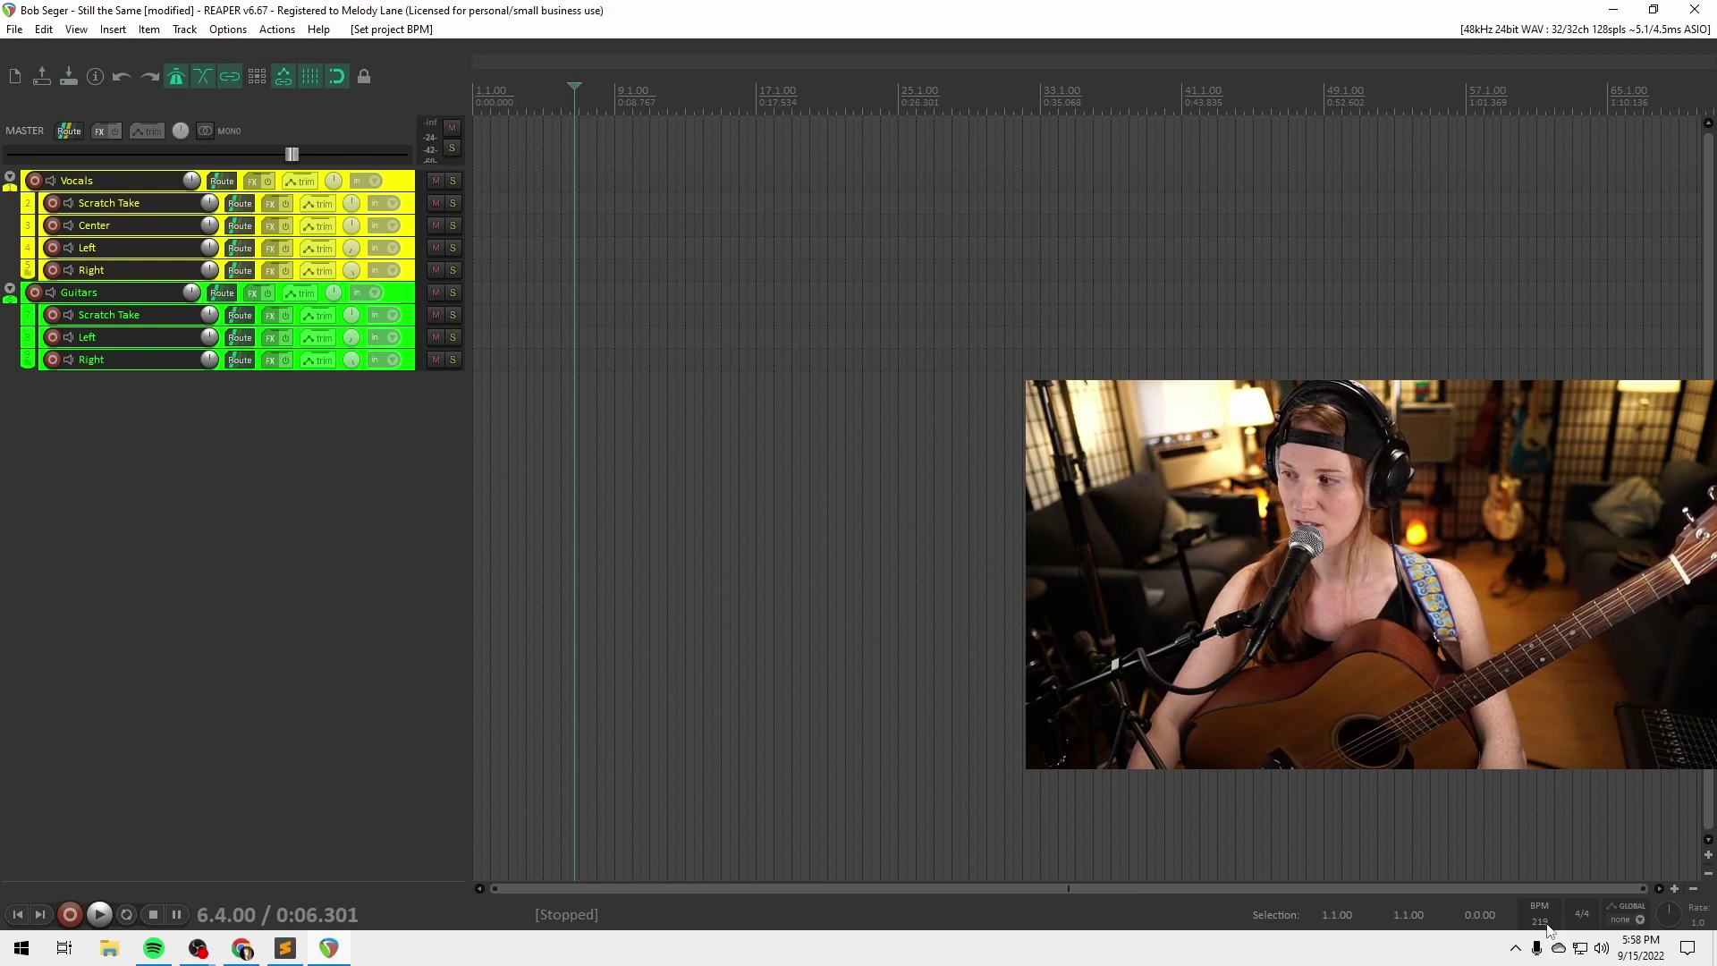
Start playback and tap in the project tempo again while listening to the metronome
{"action": "key", "text": "space"}
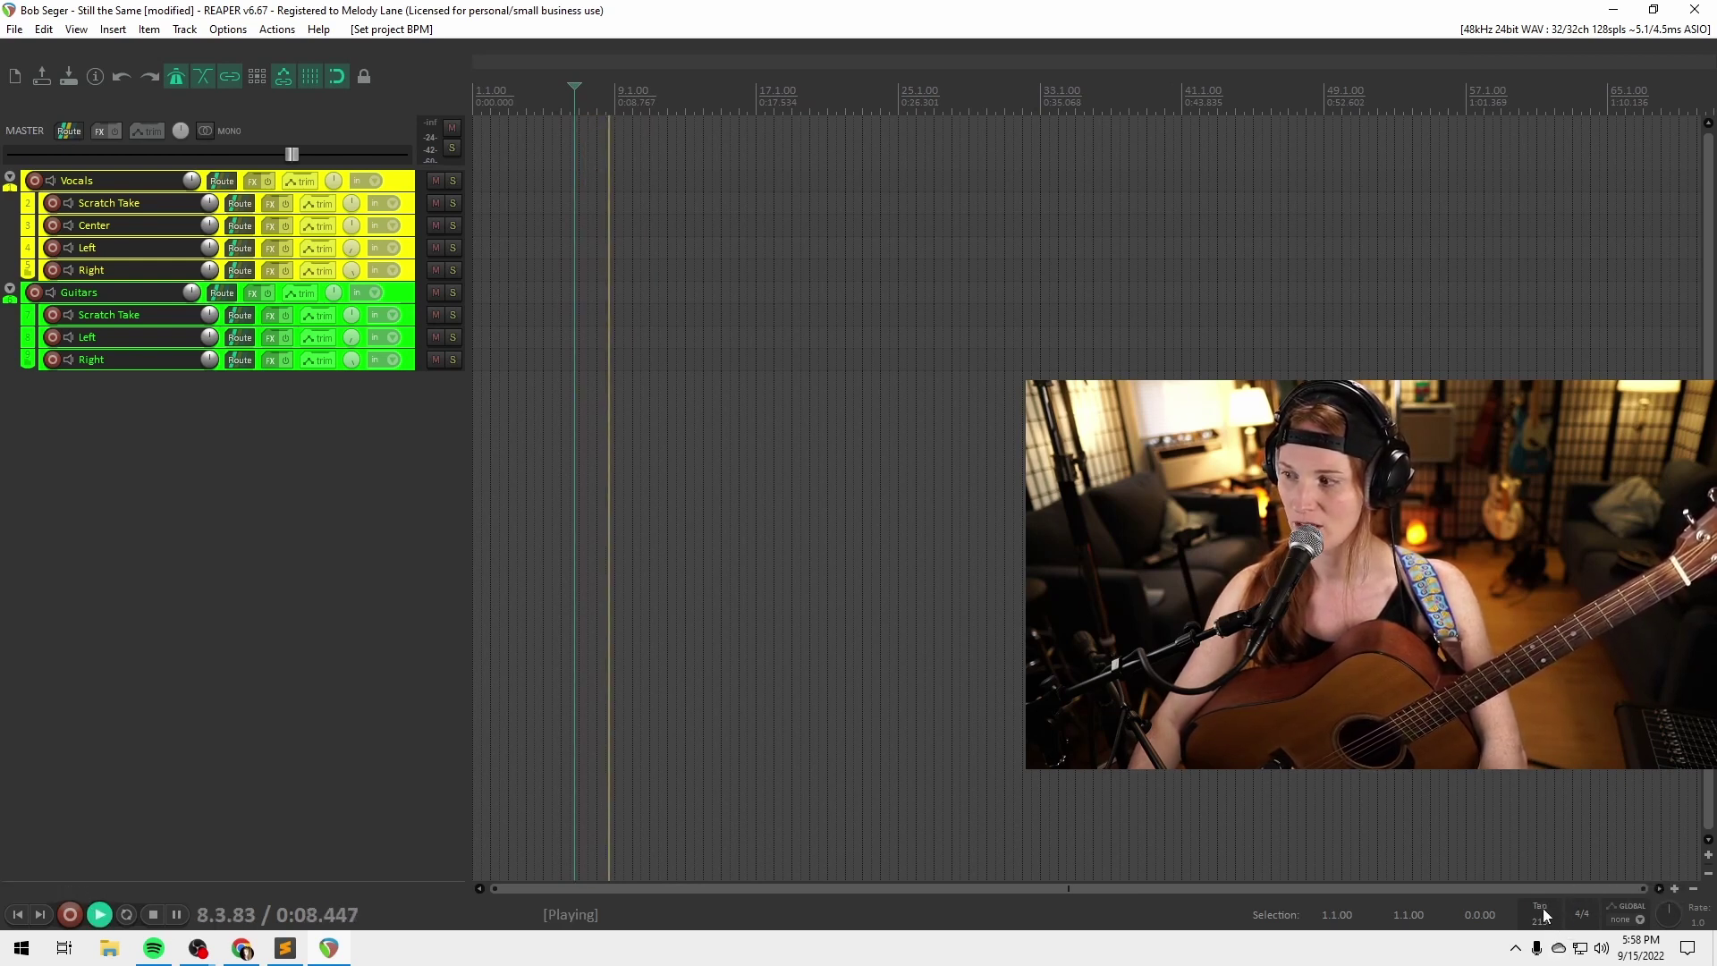
{"action": "left_click", "coordinate": [1547, 914]}
{"action": "left_click", "coordinate": [1546, 915]}
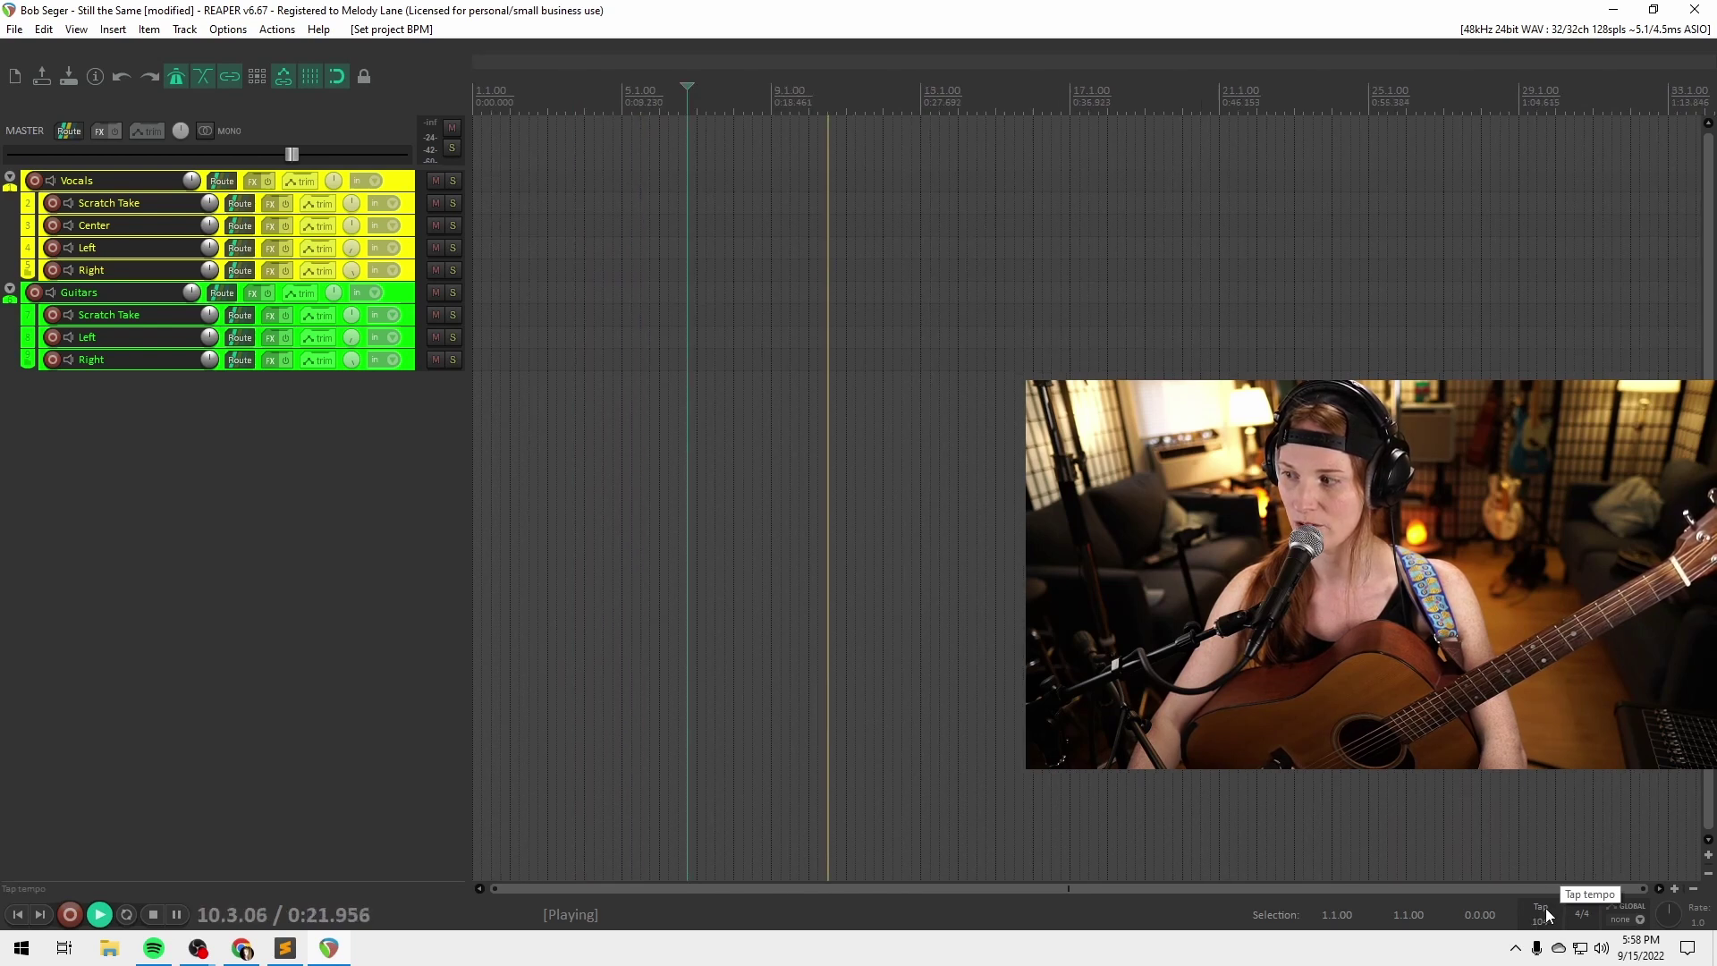
{"action": "left_click", "coordinate": [1546, 915]}
{"action": "left_click", "coordinate": [1546, 915]}
{"action": "left_click", "coordinate": [1546, 915]}
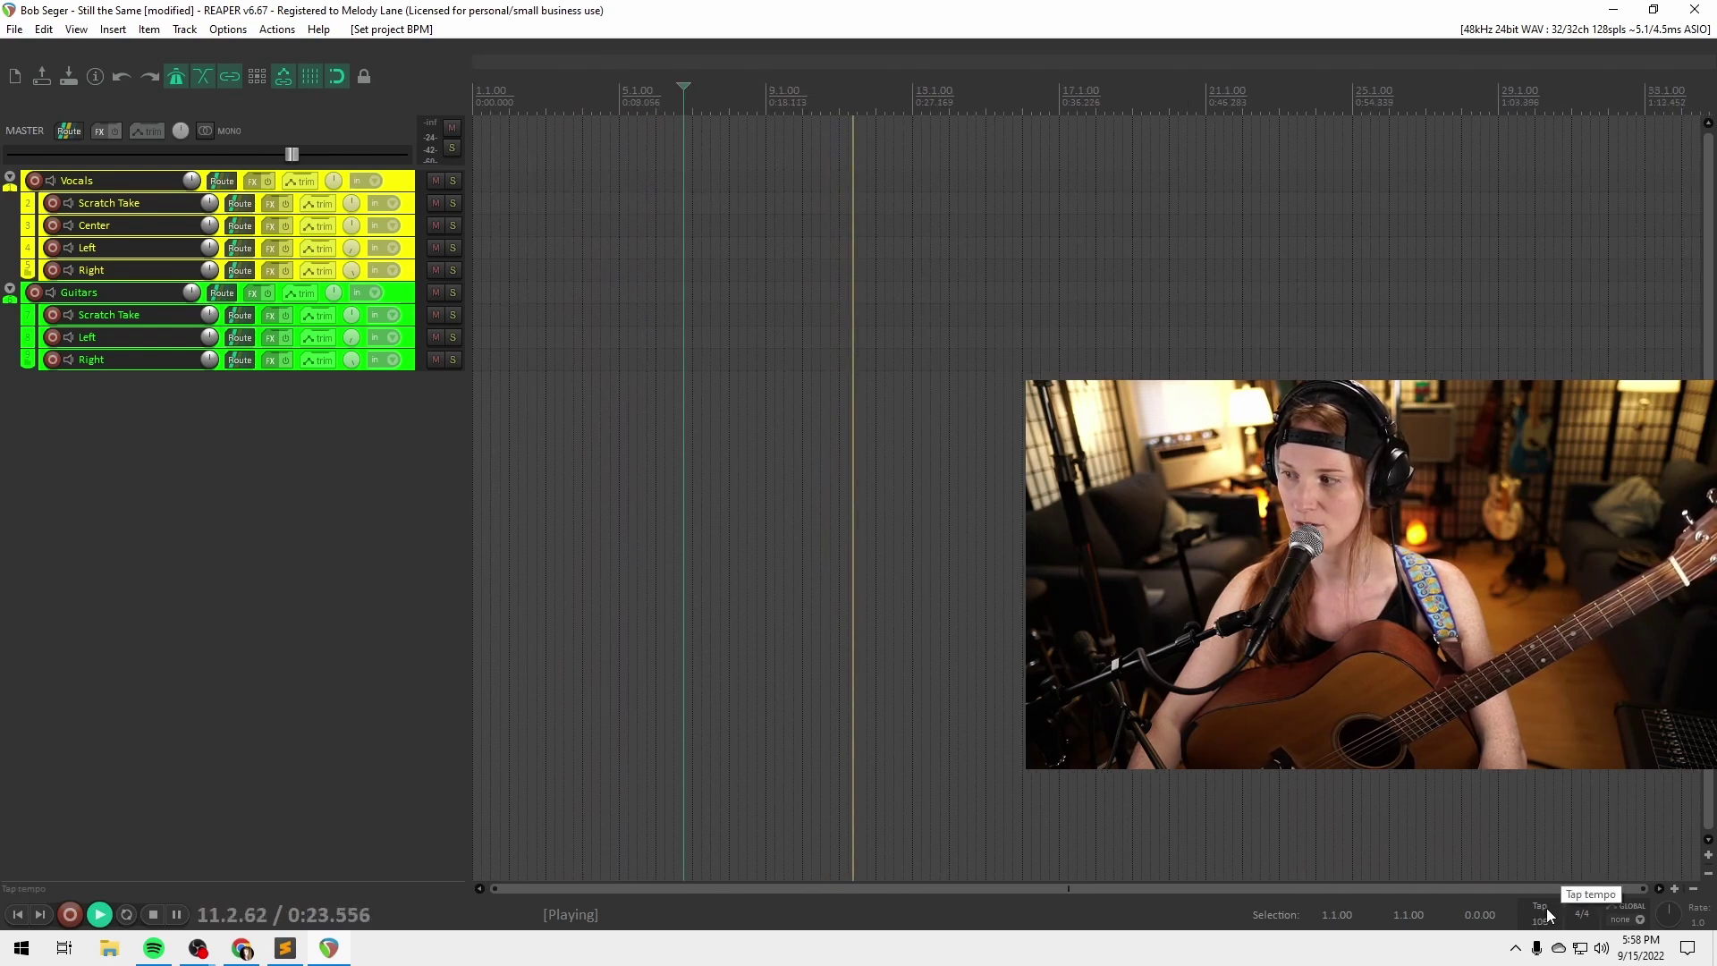
{"action": "left_click", "coordinate": [1549, 914]}
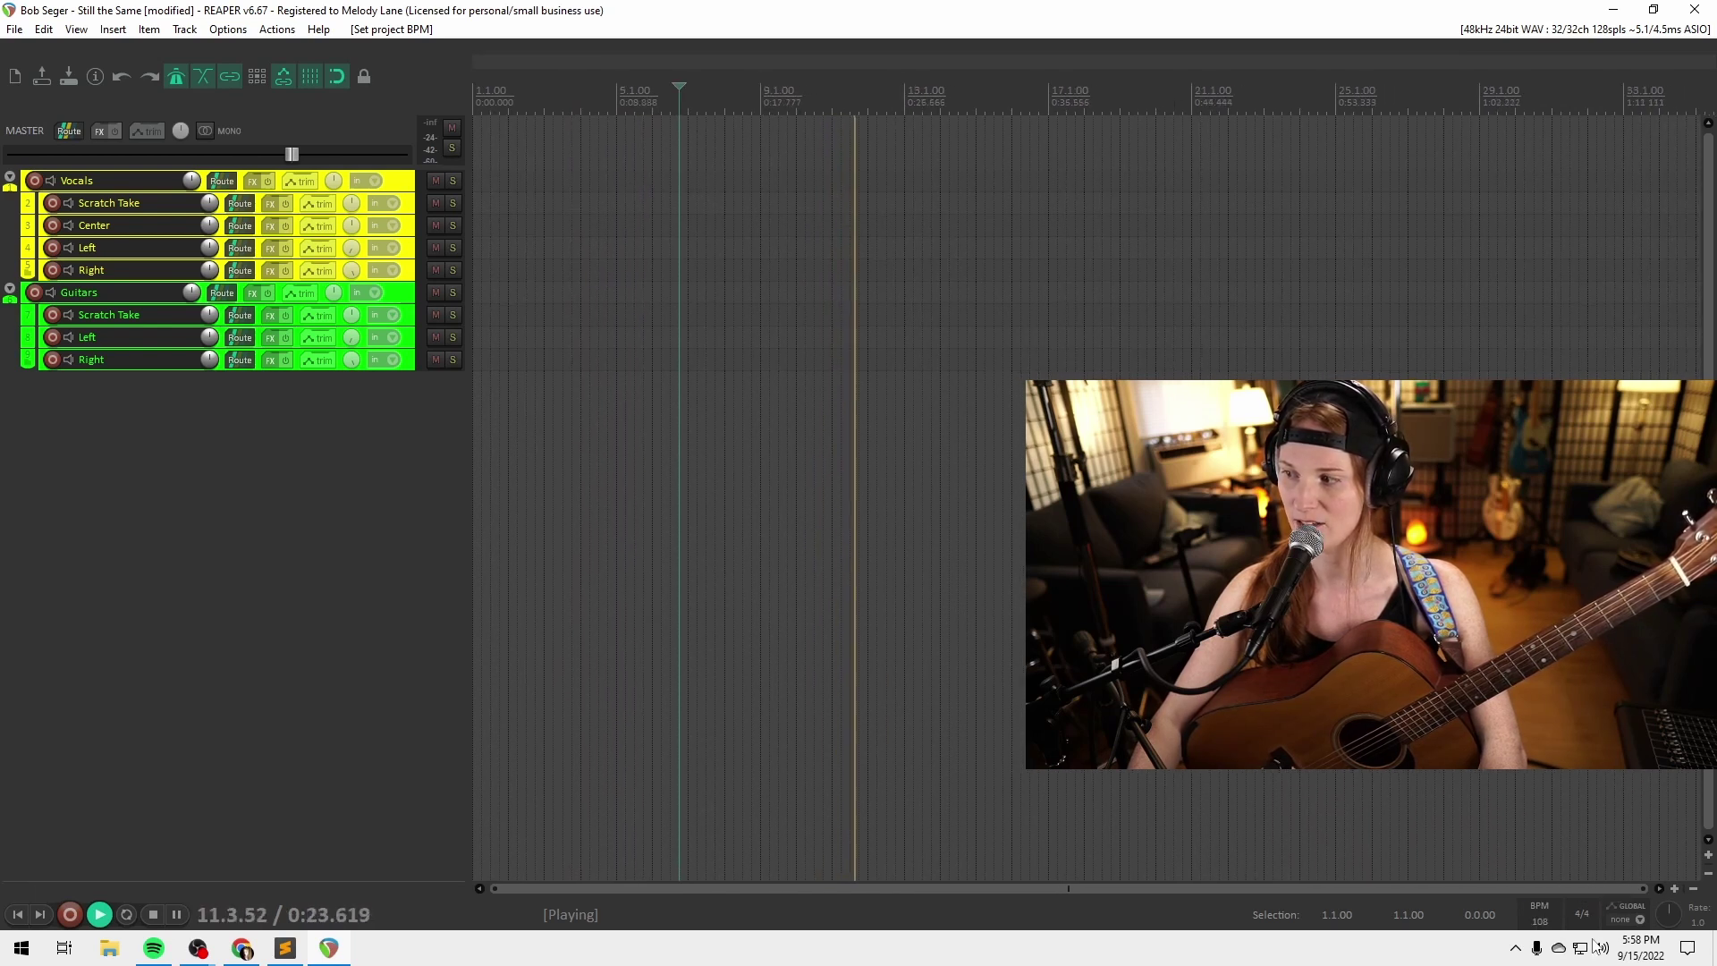
Set the project tempo to 116 BPM
{"action": "left_click", "coordinate": [1548, 922]}
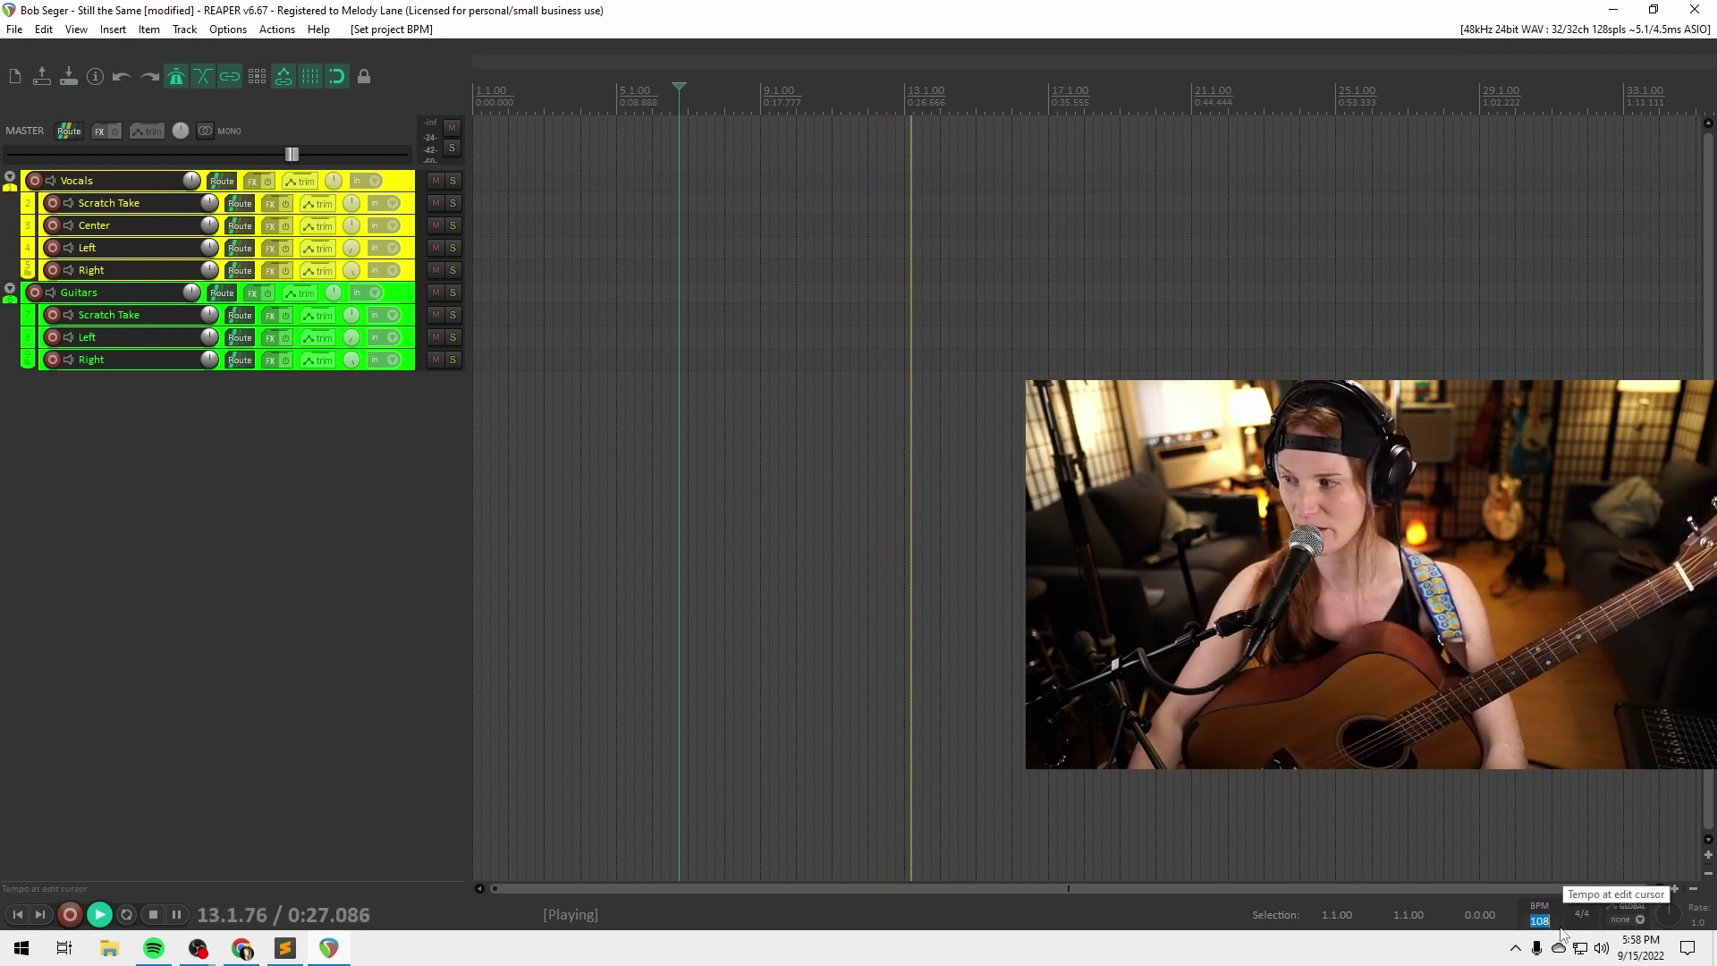
{"action": "type", "text": "116"}
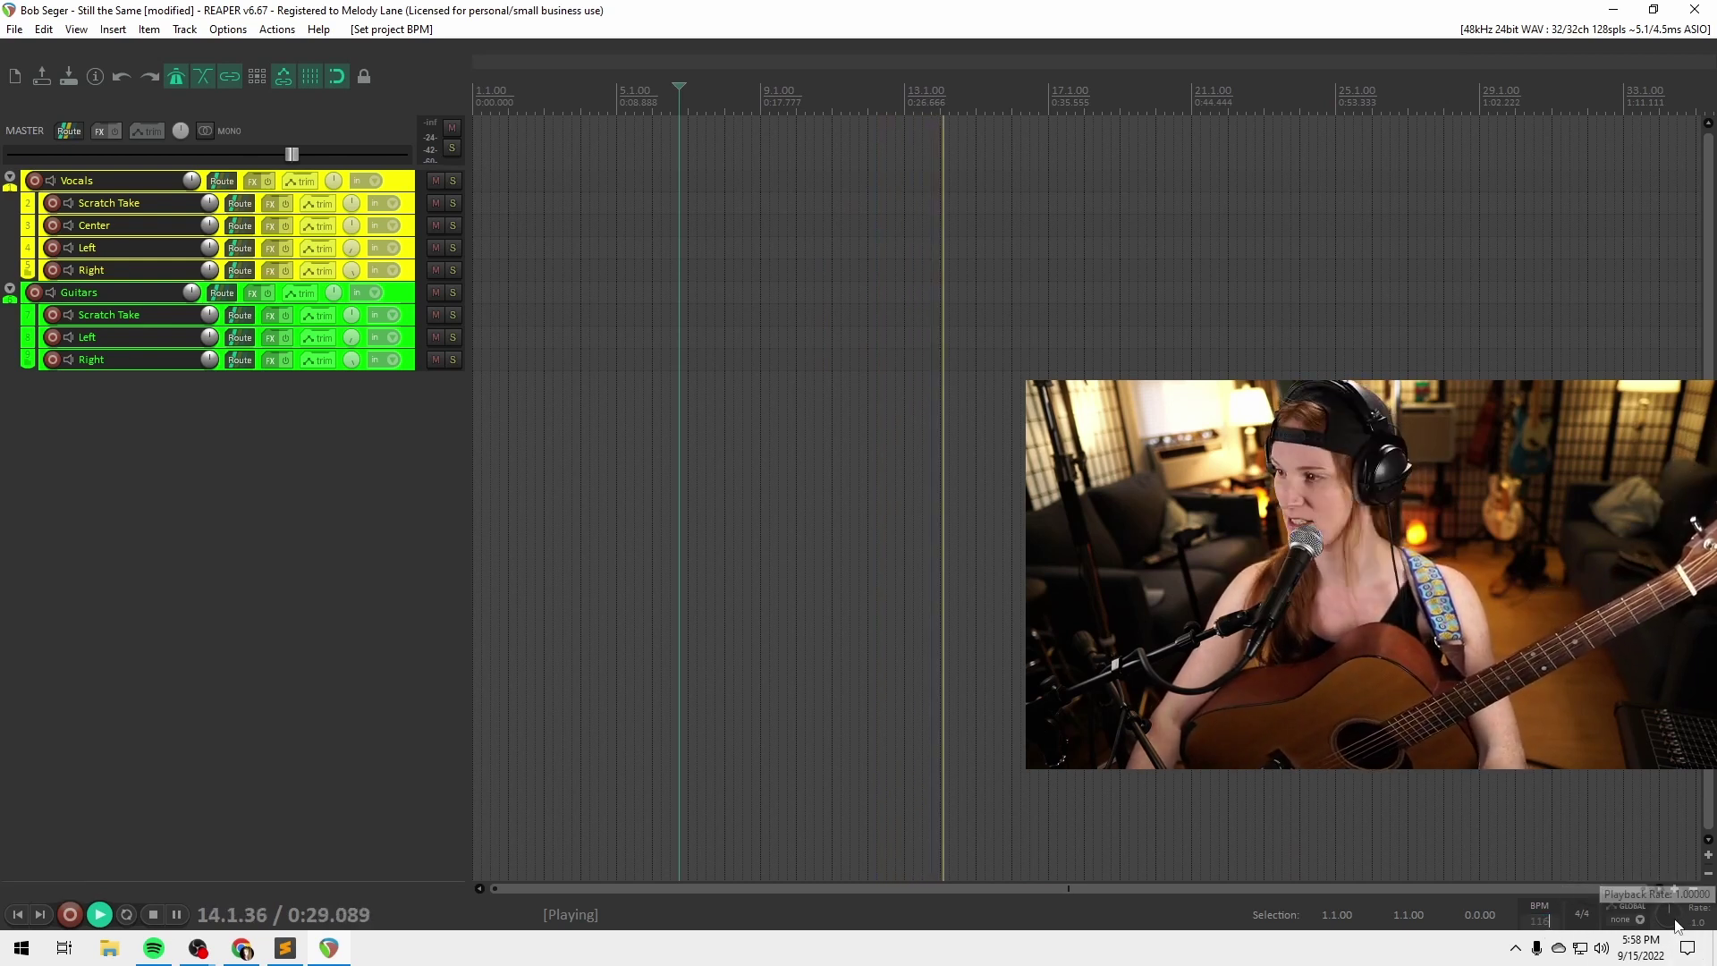
{"action": "key", "text": "Return"}
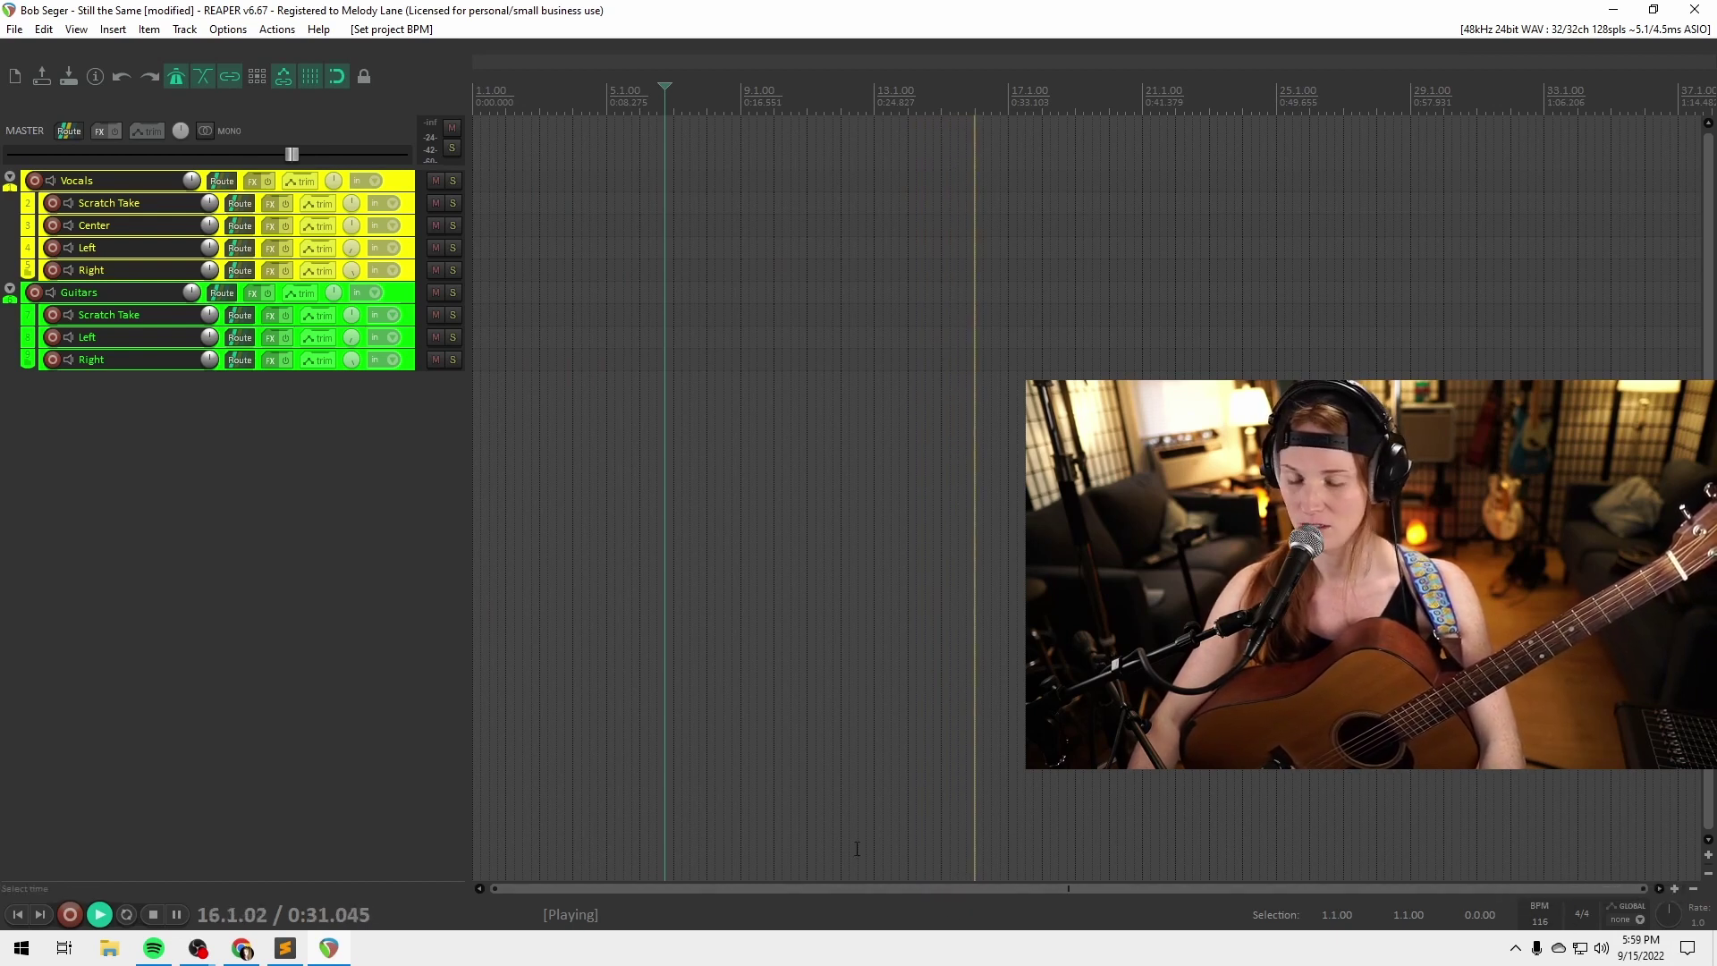
Stop playback and select the four tracks inside the Vocals folder to check their recording input
{"action": "key", "text": "space"}
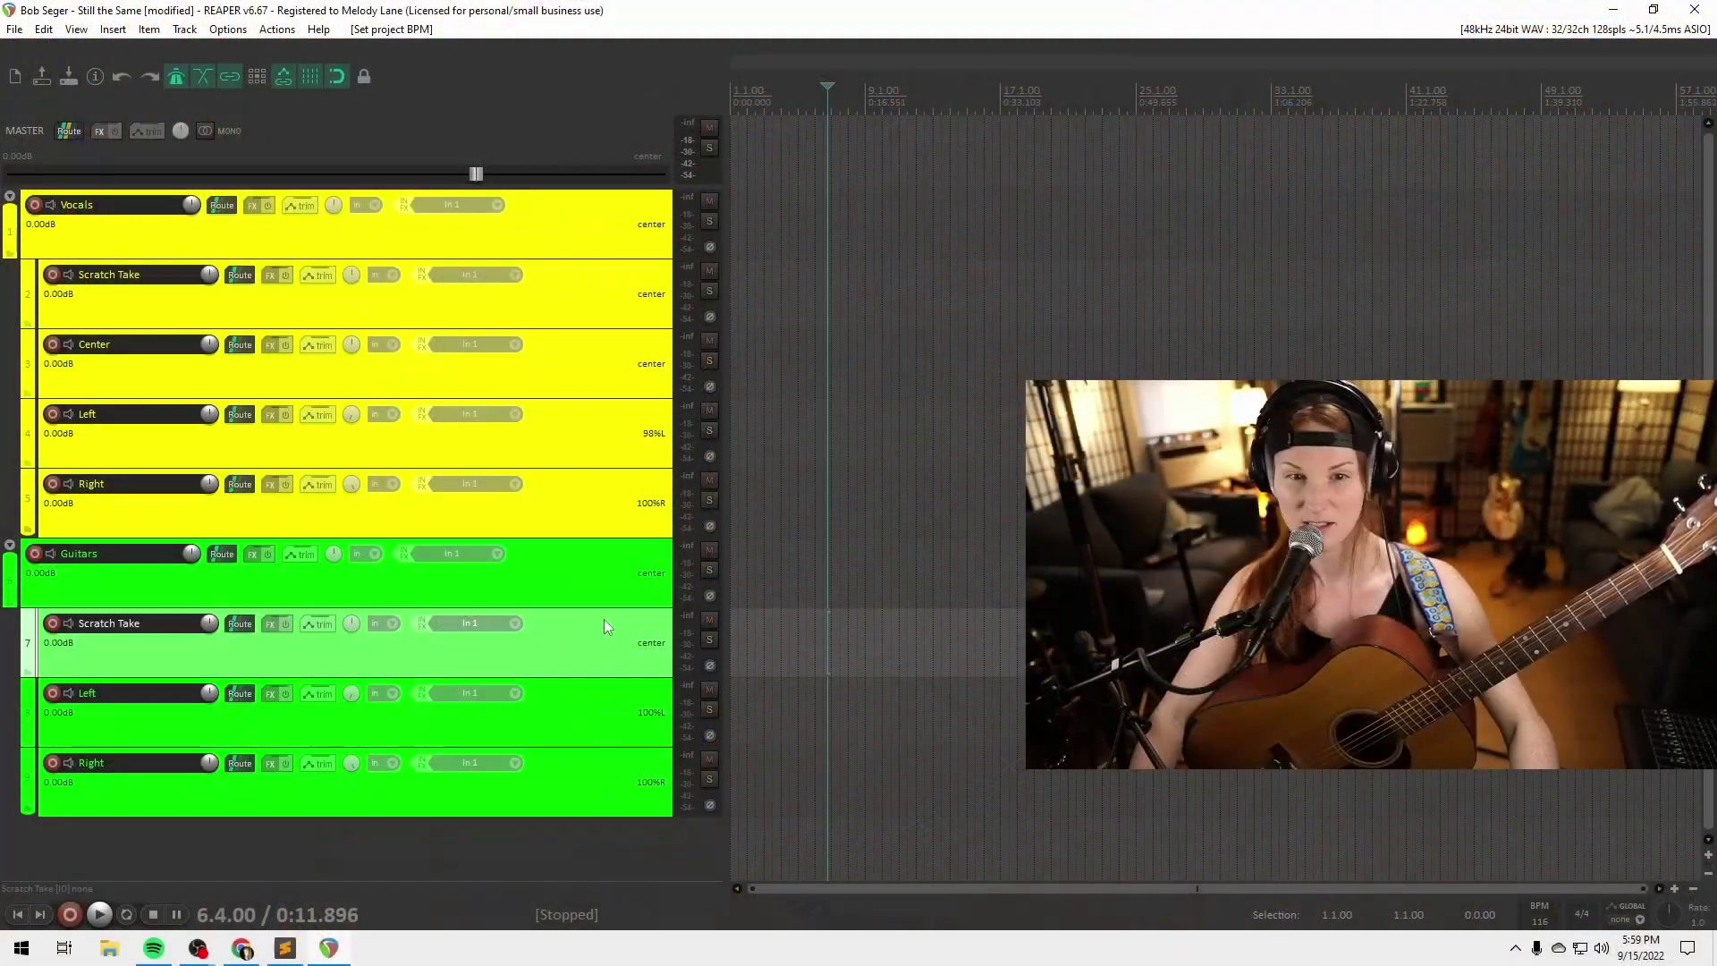
{"action": "left_click", "coordinate": [555, 299]}
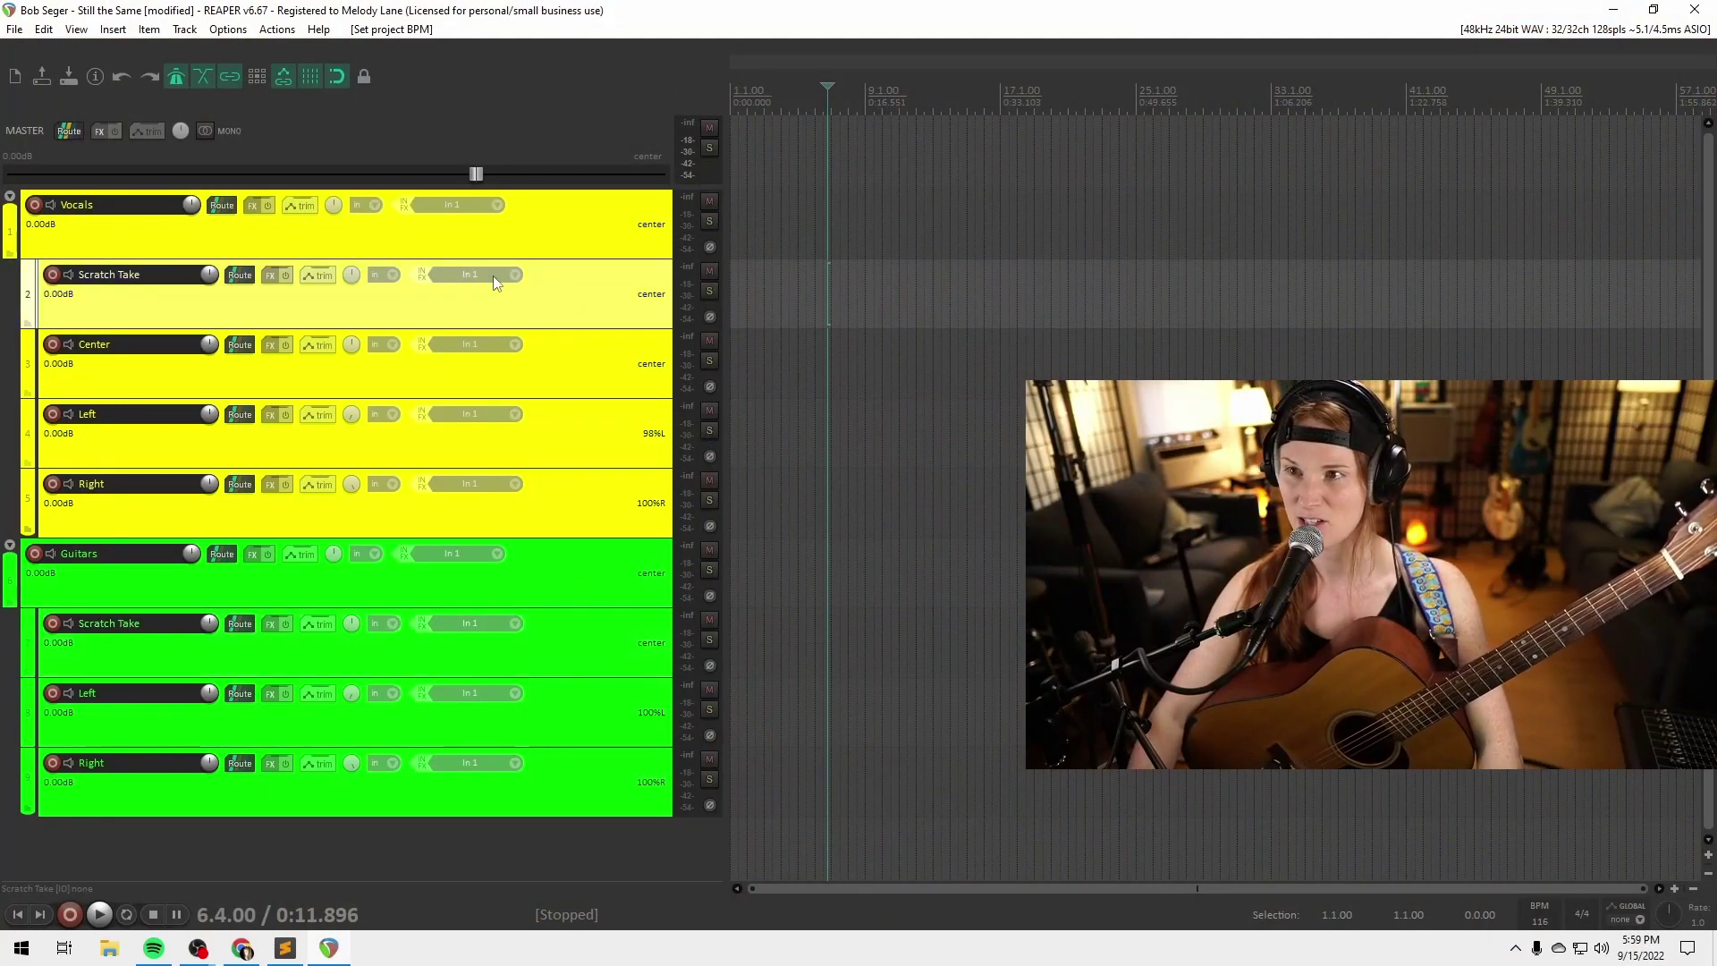
{"action": "left_click", "coordinate": [554, 502], "text": "shift"}
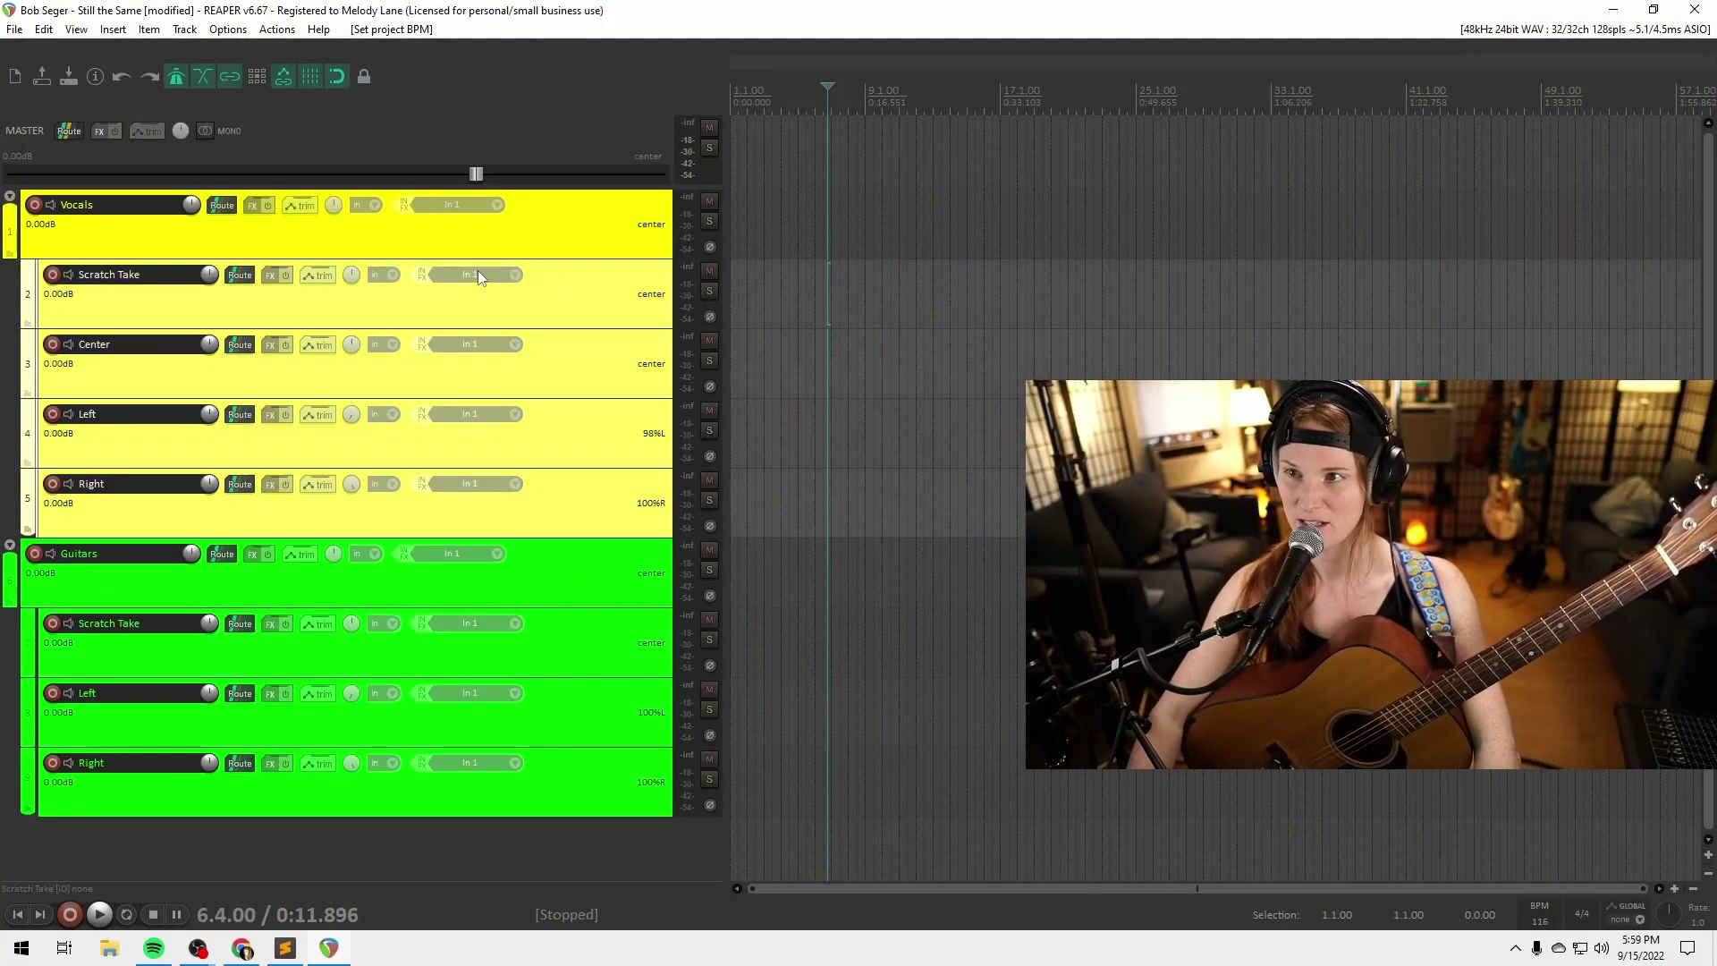
Set the recording input of the guitar Scratch Take, Left and Right tracks to mono In 2
{"action": "left_click", "coordinate": [544, 648]}
{"action": "left_click", "coordinate": [555, 759], "text": "shift"}
{"action": "left_click", "coordinate": [506, 617]}
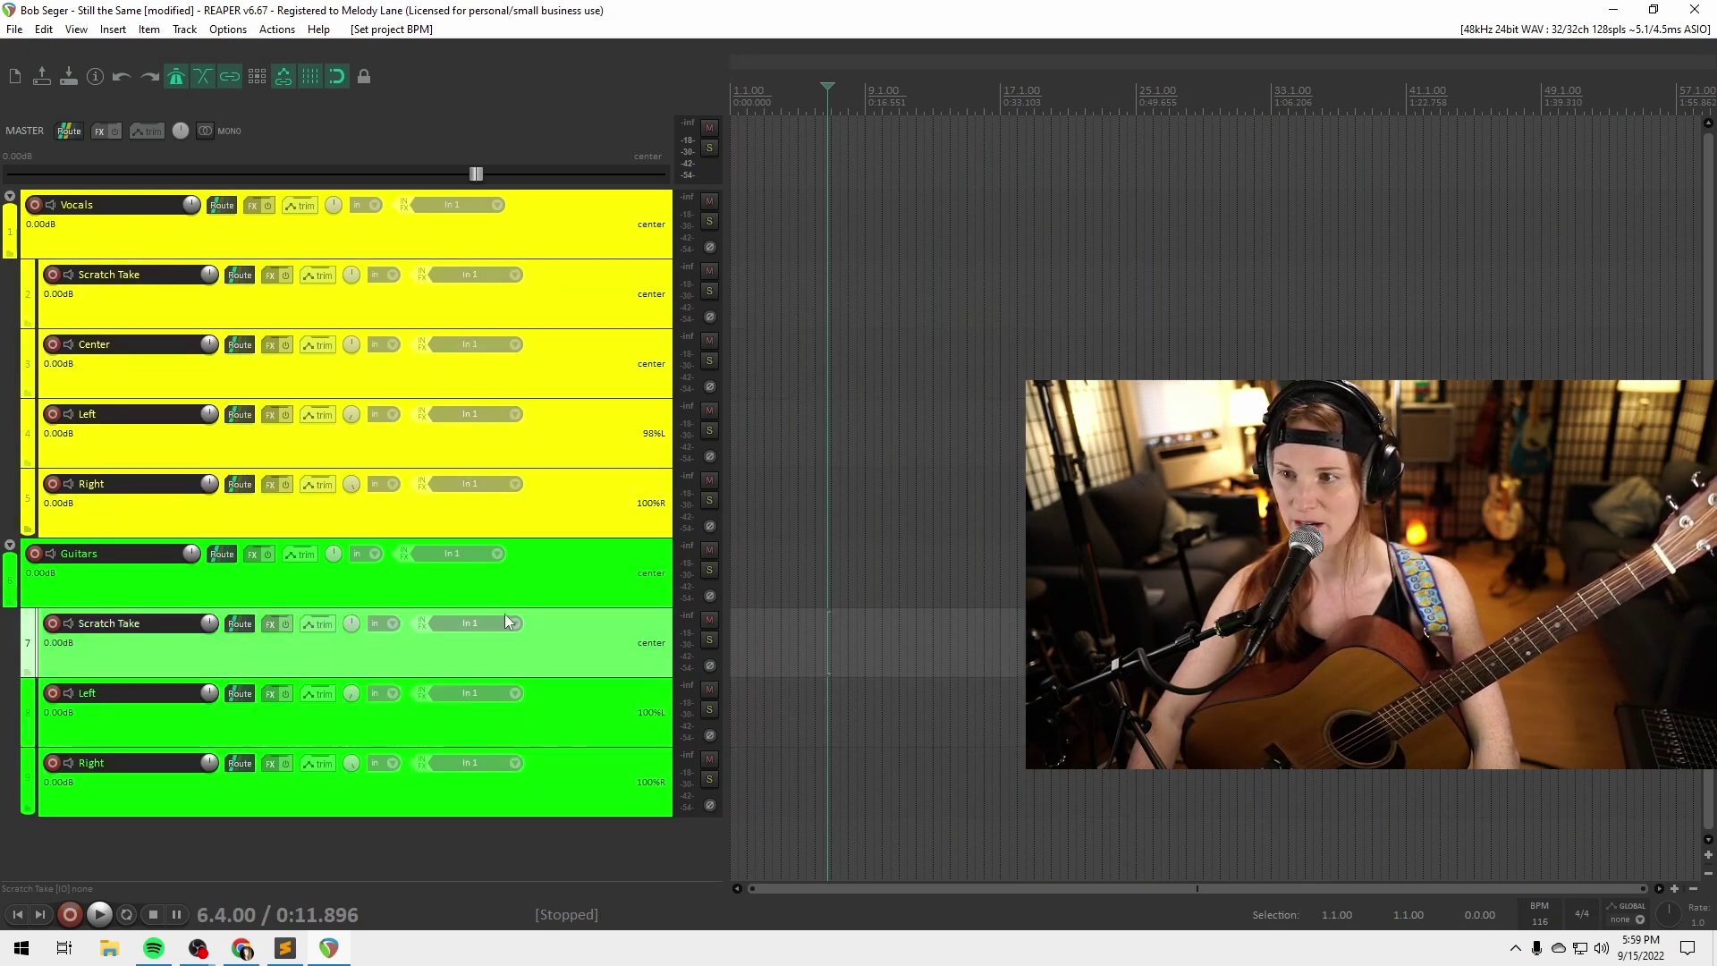
{"action": "left_click", "coordinate": [563, 751]}
{"action": "left_click", "coordinate": [504, 639], "text": "shift"}
{"action": "left_click", "coordinate": [499, 632]}
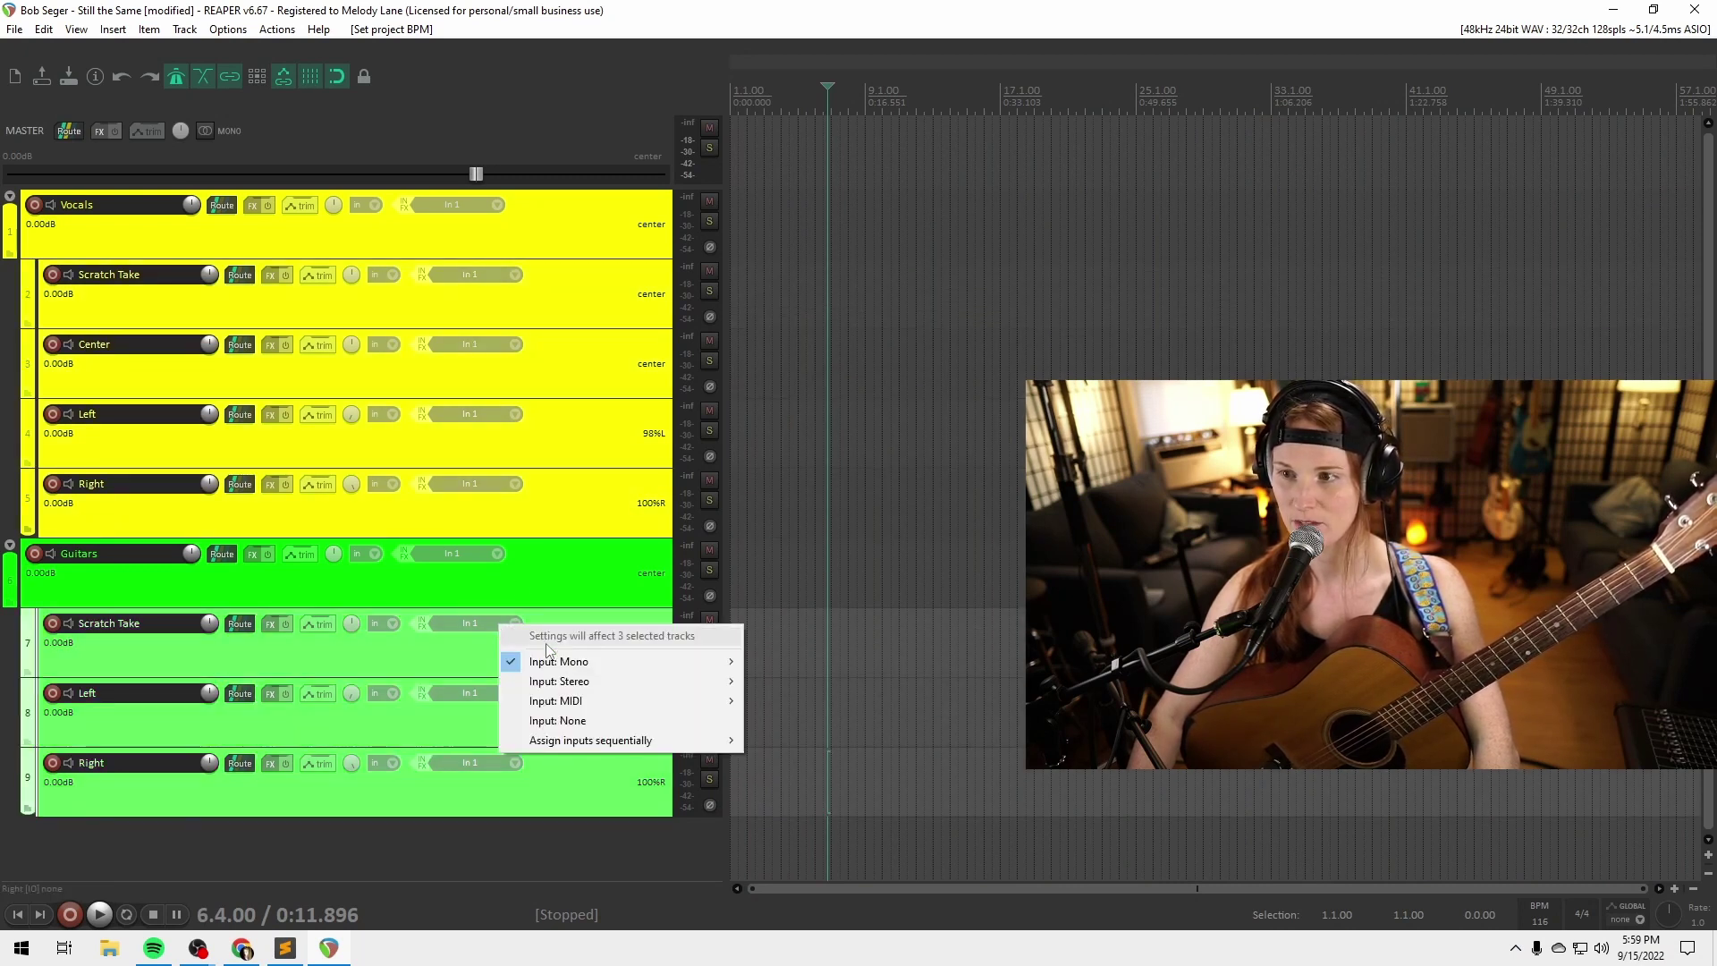
{"action": "mouse_move", "coordinate": [572, 666]}
{"action": "left_click", "coordinate": [800, 72]}
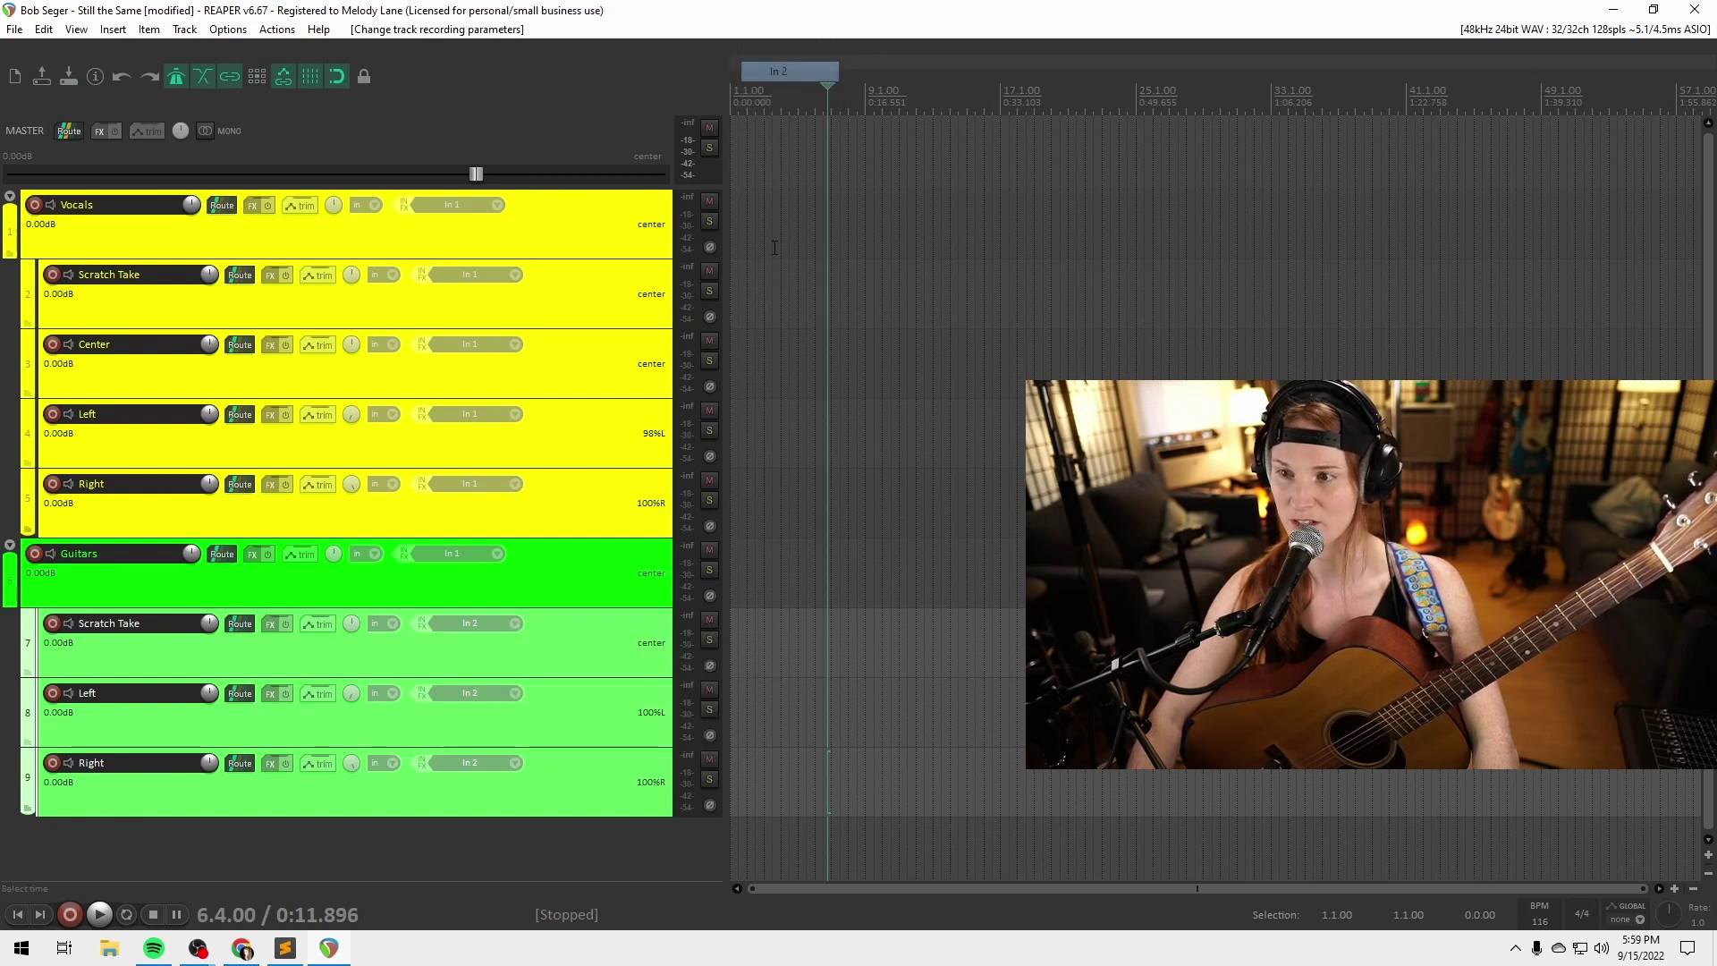
{"action": "left_click", "coordinate": [577, 659]}
{"action": "left_click", "coordinate": [577, 776]}
{"action": "left_click", "coordinate": [604, 645]}
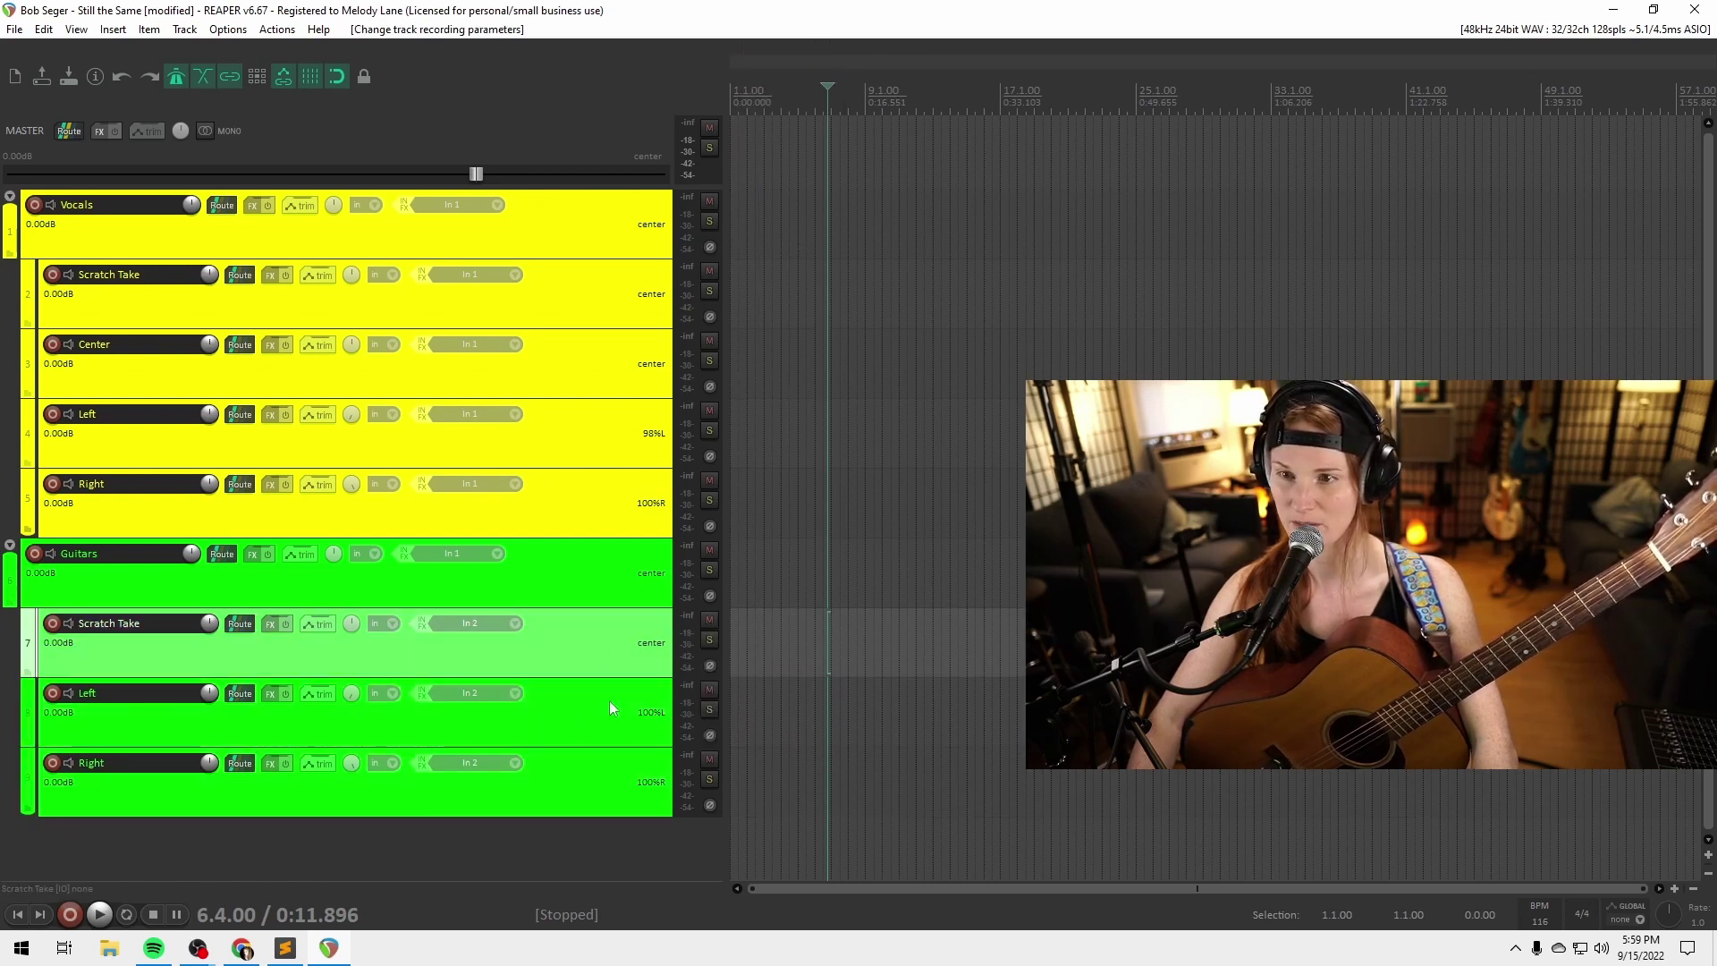
{"action": "left_click", "coordinate": [575, 762]}
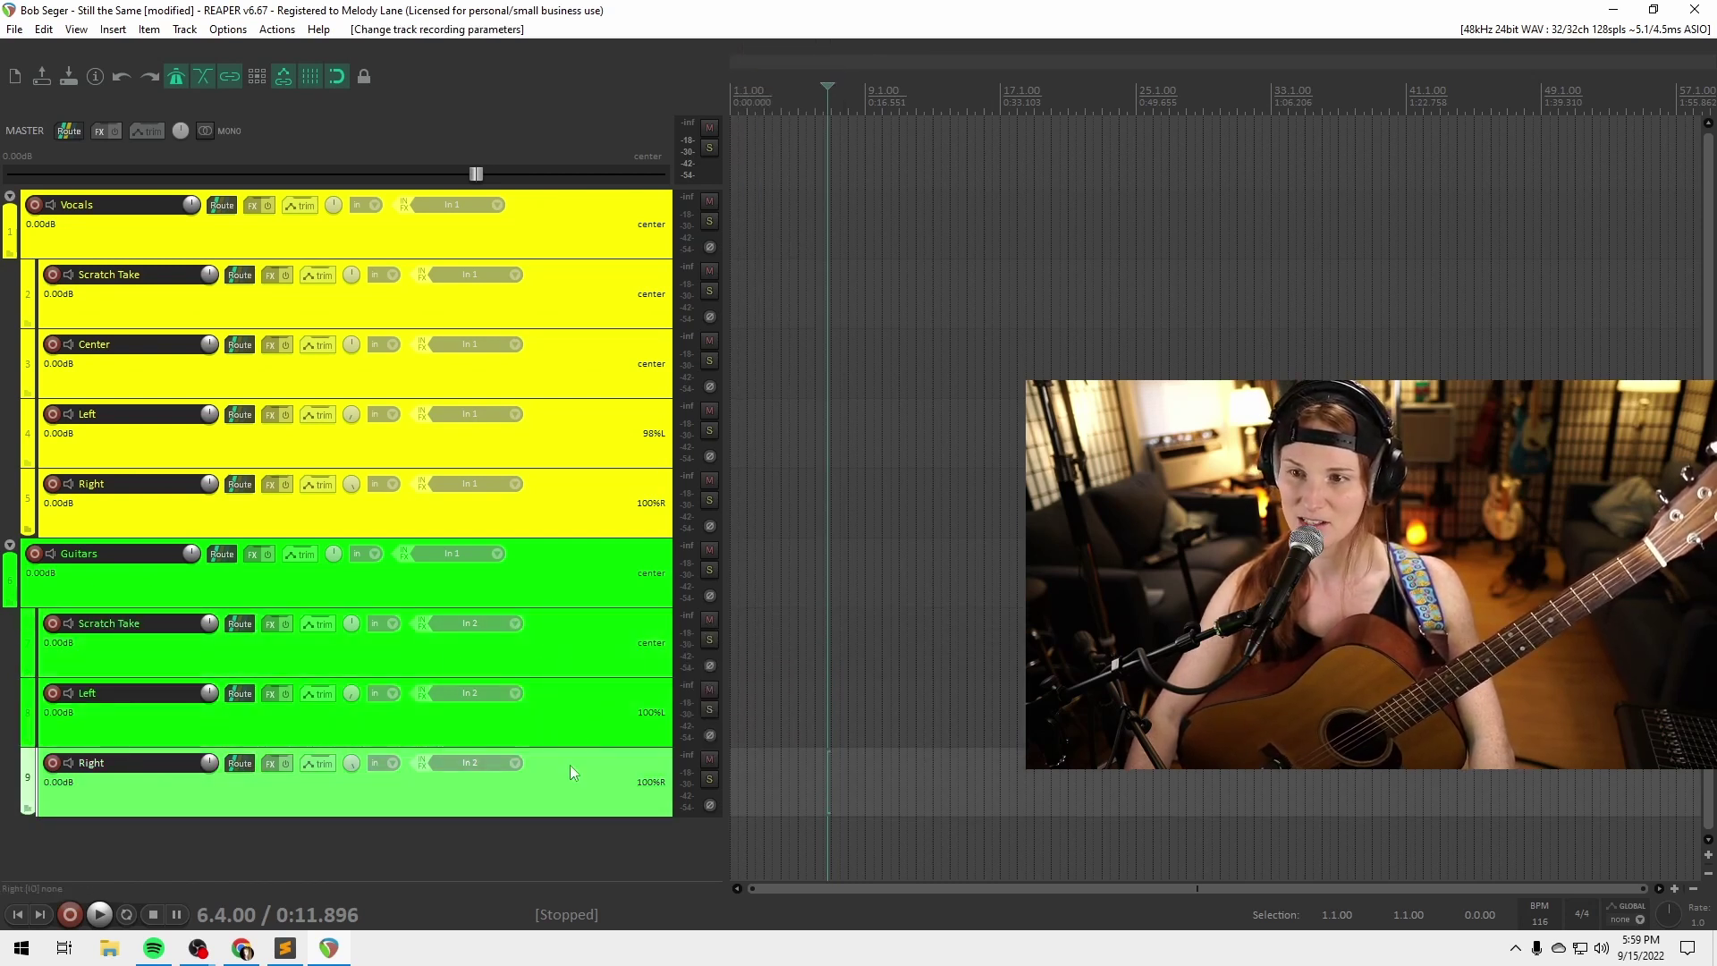
{"action": "left_click", "coordinate": [121, 572]}
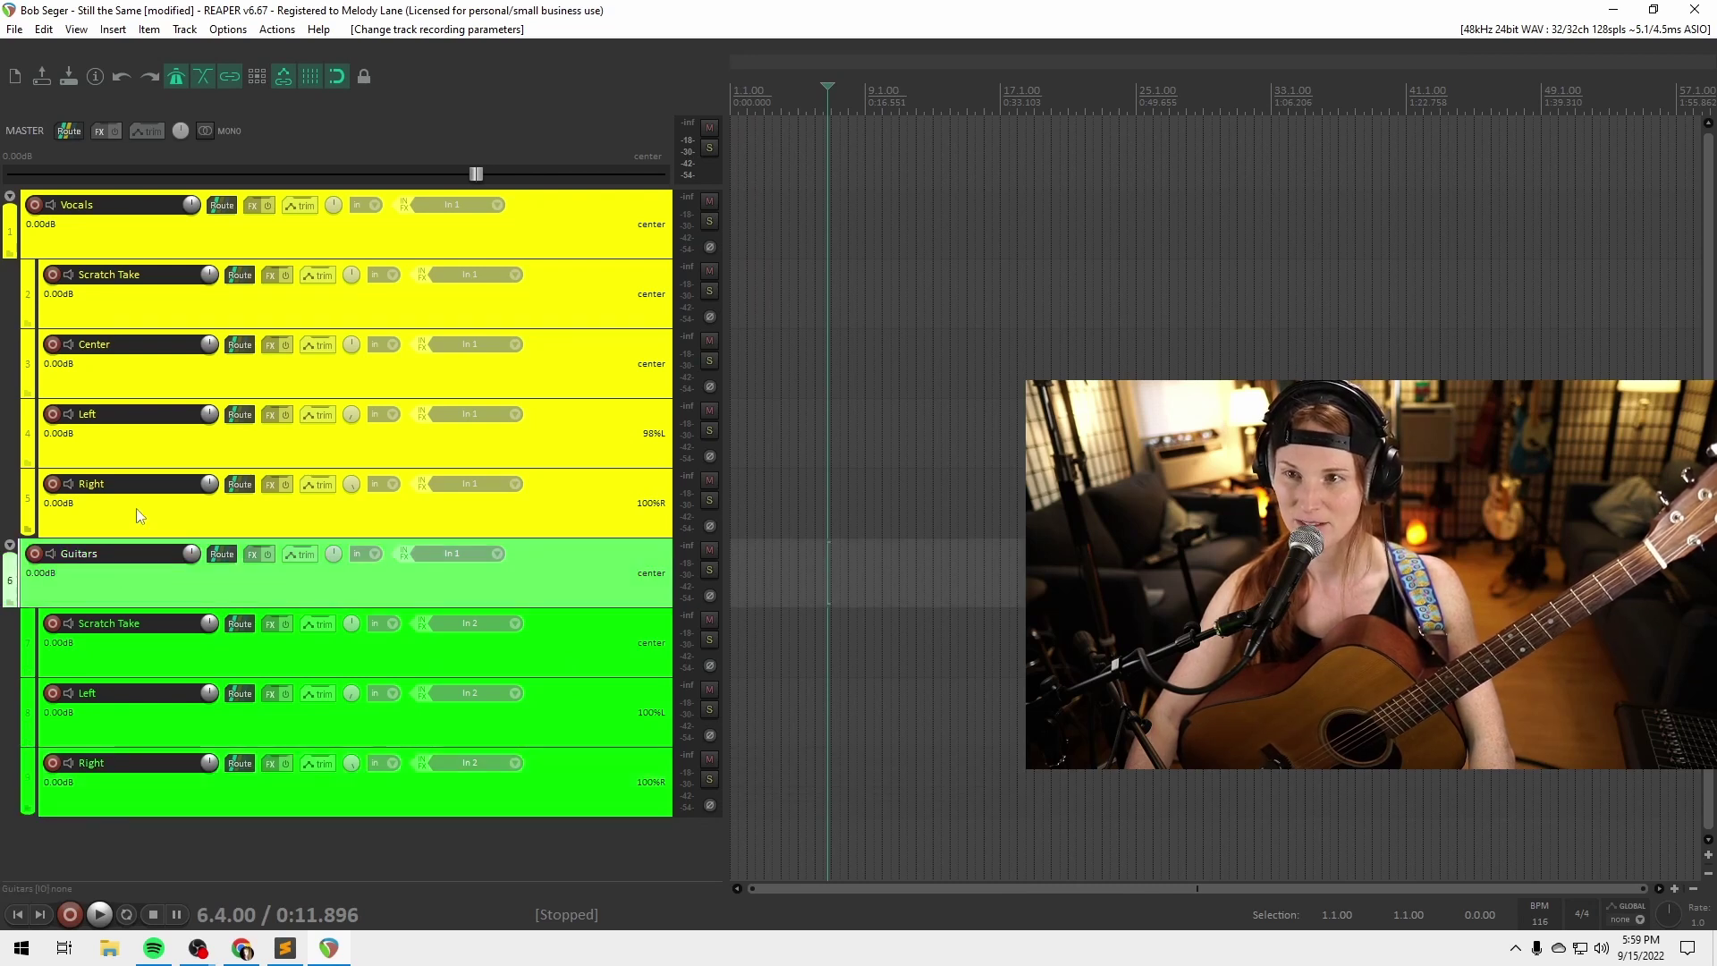
Switch to Sublime Text and save the Bob Seger - Still The Same chord sheet
{"action": "left_click", "coordinate": [517, 309]}
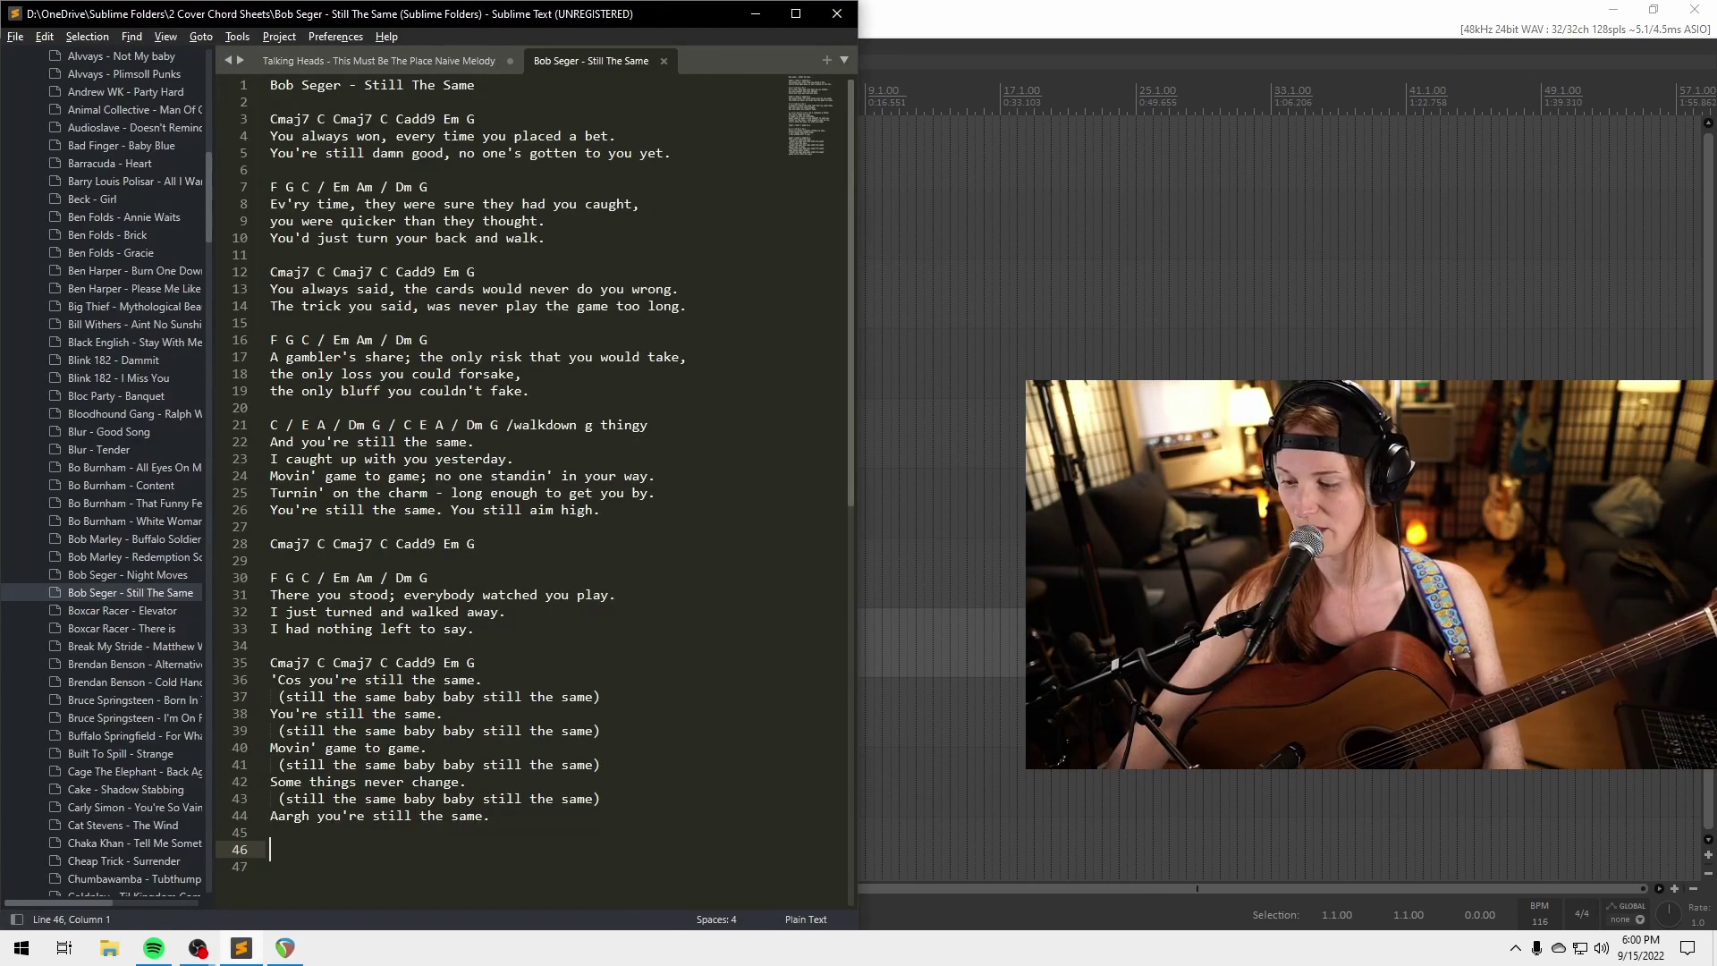
{"action": "left_click", "coordinate": [587, 136]}
{"action": "left_click_drag", "start_coordinate": [627, 832], "coordinate": [620, 851]}
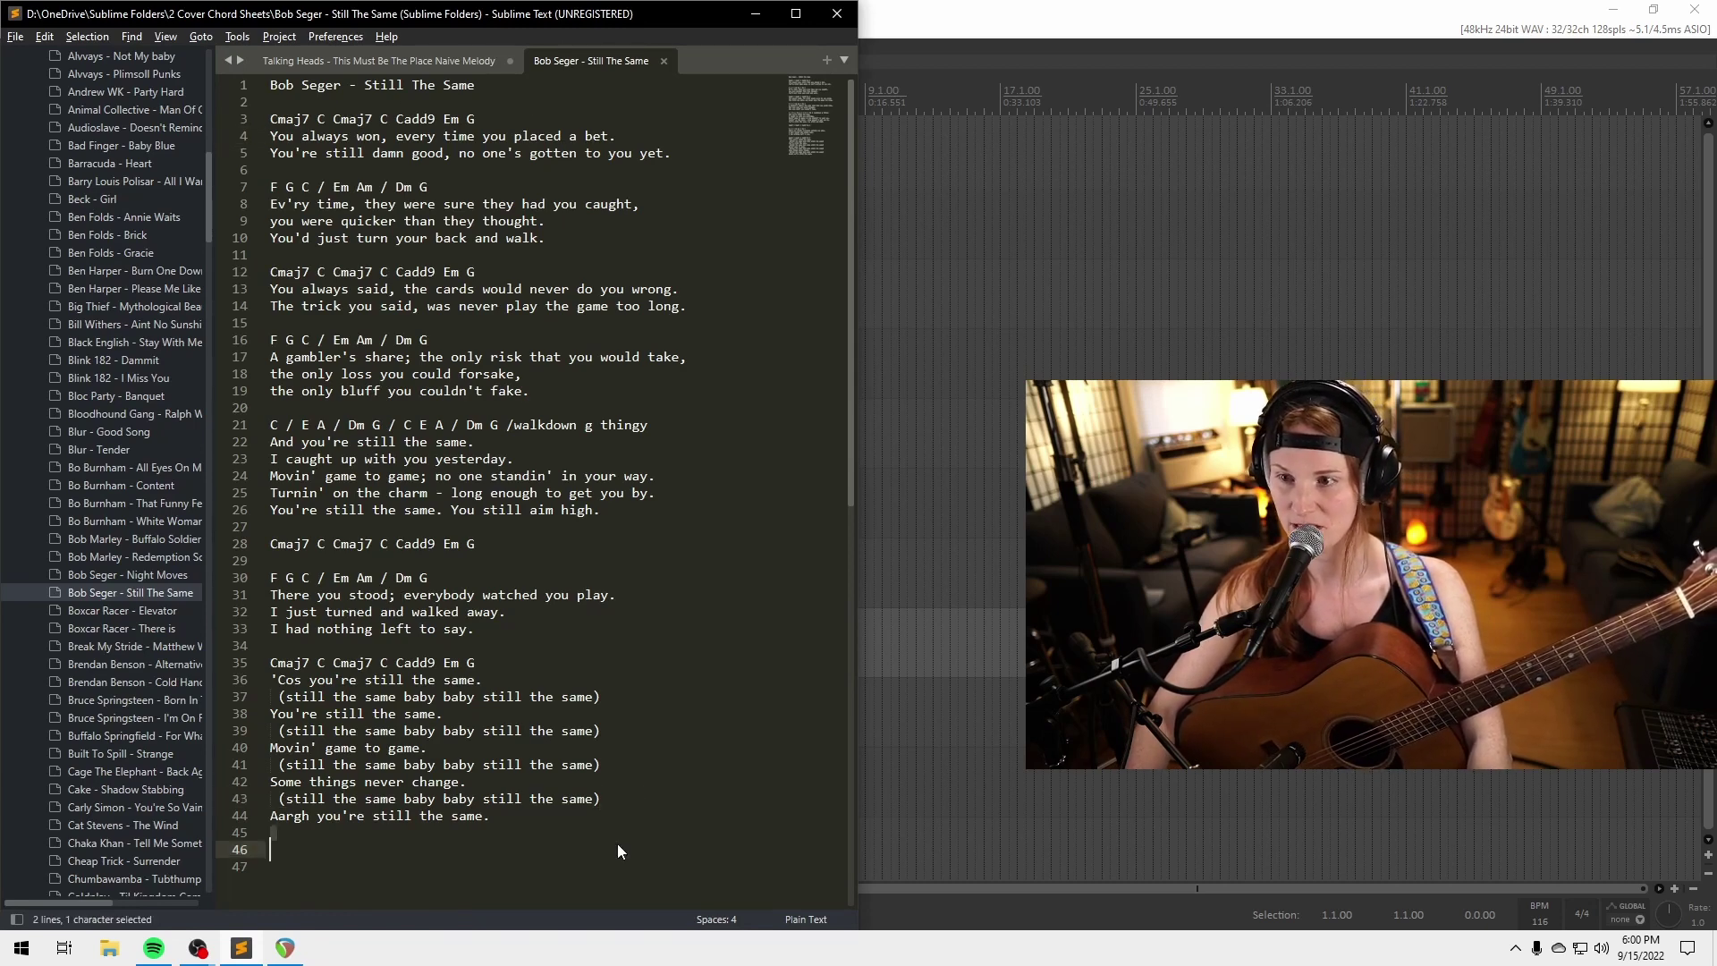
{"action": "left_click", "coordinate": [524, 90]}
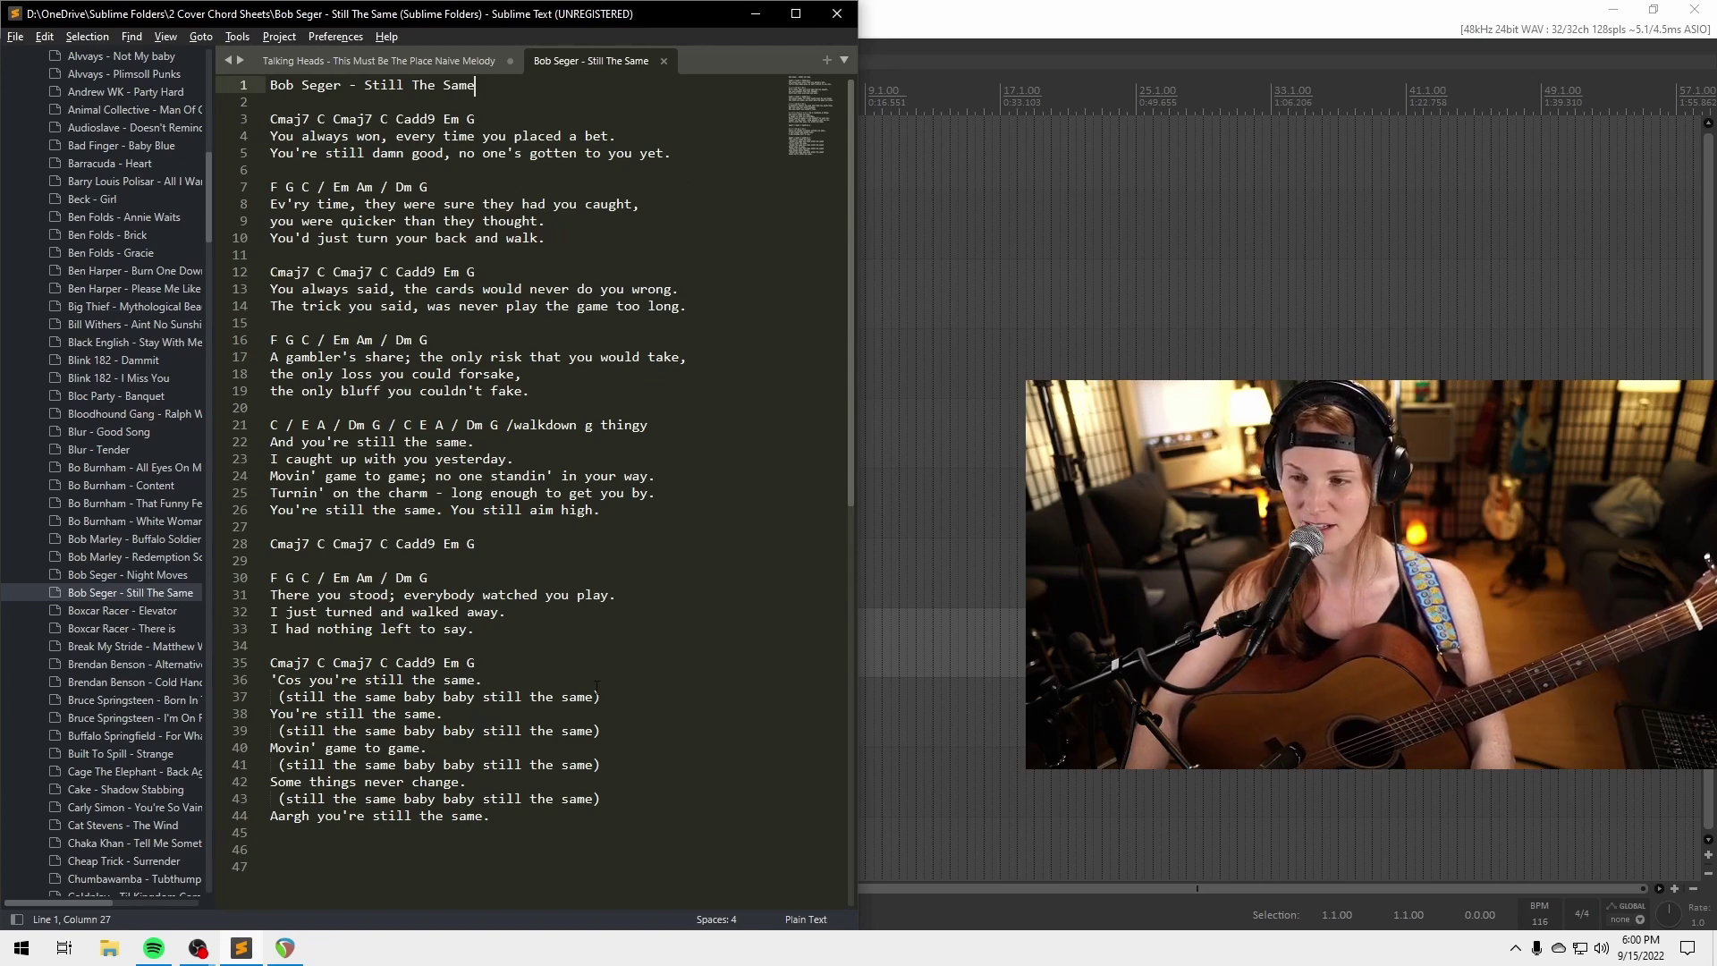
{"action": "left_click", "coordinate": [573, 851]}
{"action": "key", "text": "ctrl+s"}
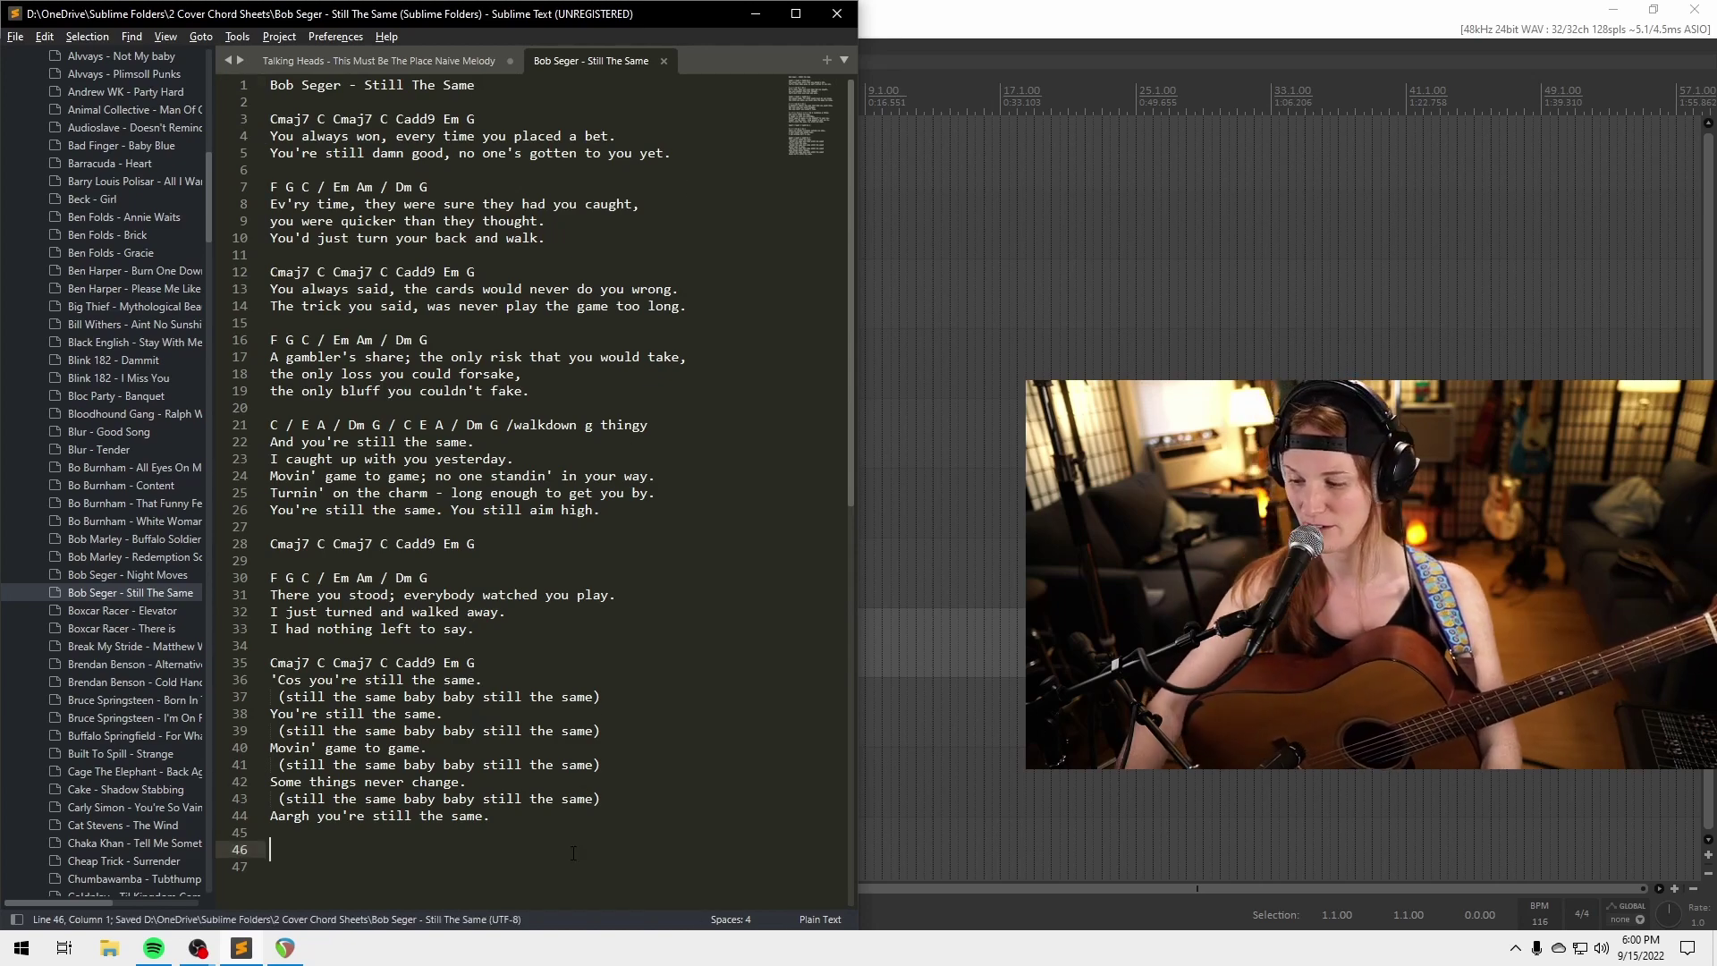
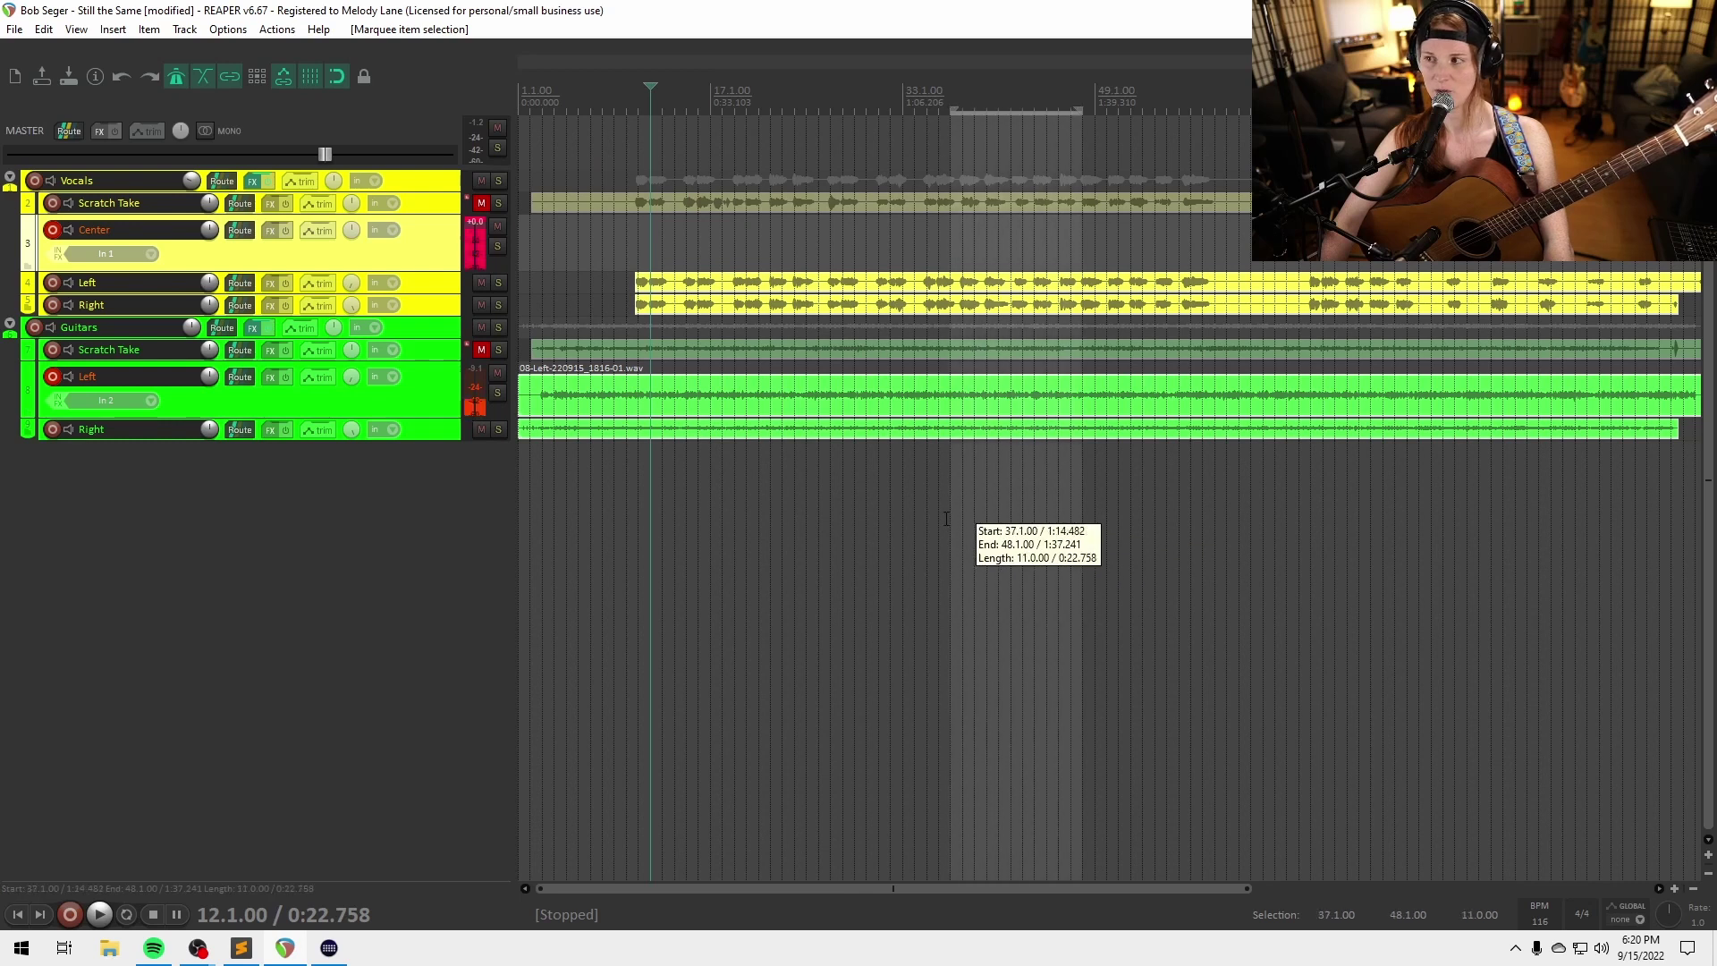
Remove the time selection from the REAPER arrangement and save the project
{"action": "left_click_drag", "start_coordinate": [774, 538], "coordinate": [1351, 130]}
{"action": "mouse_move", "coordinate": [1096, 528]}
{"action": "left_mouse_down"}
{"action": "mouse_move", "coordinate": [873, 406]}
{"action": "mouse_move", "coordinate": [603, 210]}
{"action": "left_mouse_up"}
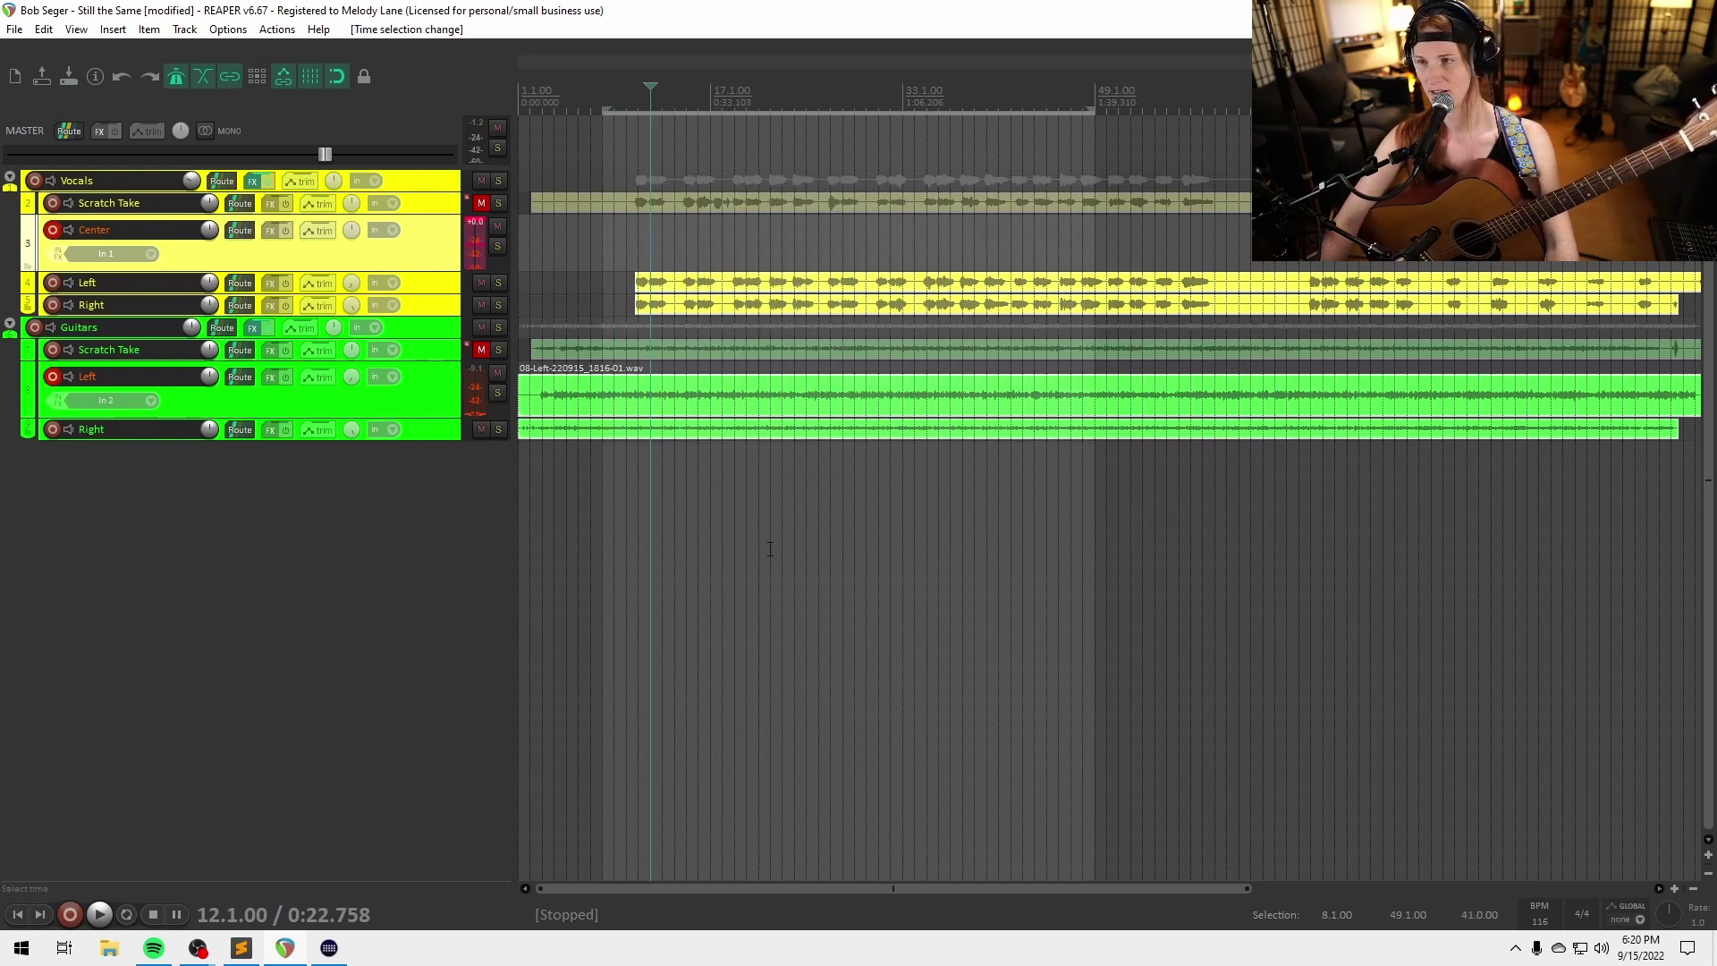
{"action": "key", "text": "Escape"}
{"action": "key", "text": "ctrl+s"}
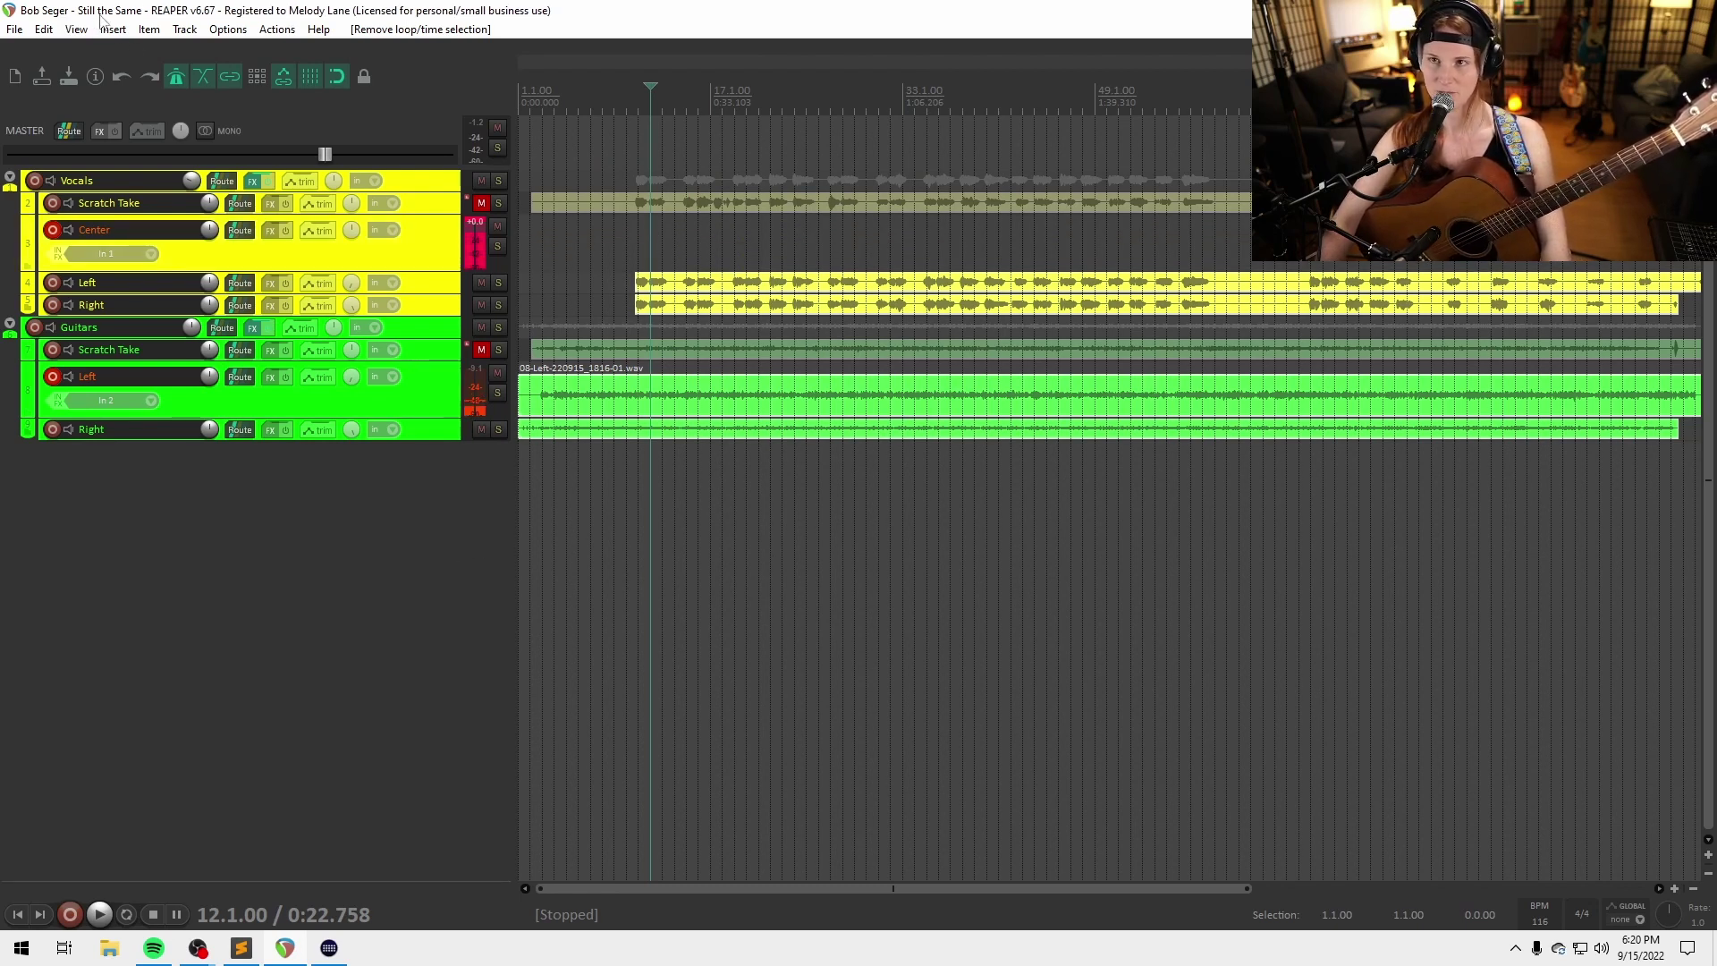
Select the vocal and guitar Scratch Take recordings and compare them with the Left and Right takes along the timeline
{"action": "left_click", "coordinate": [744, 563]}
{"action": "key", "text": "Home"}
{"action": "scroll", "coordinate": [747, 387], "scroll_direction": "down", "scroll_amount": 3}
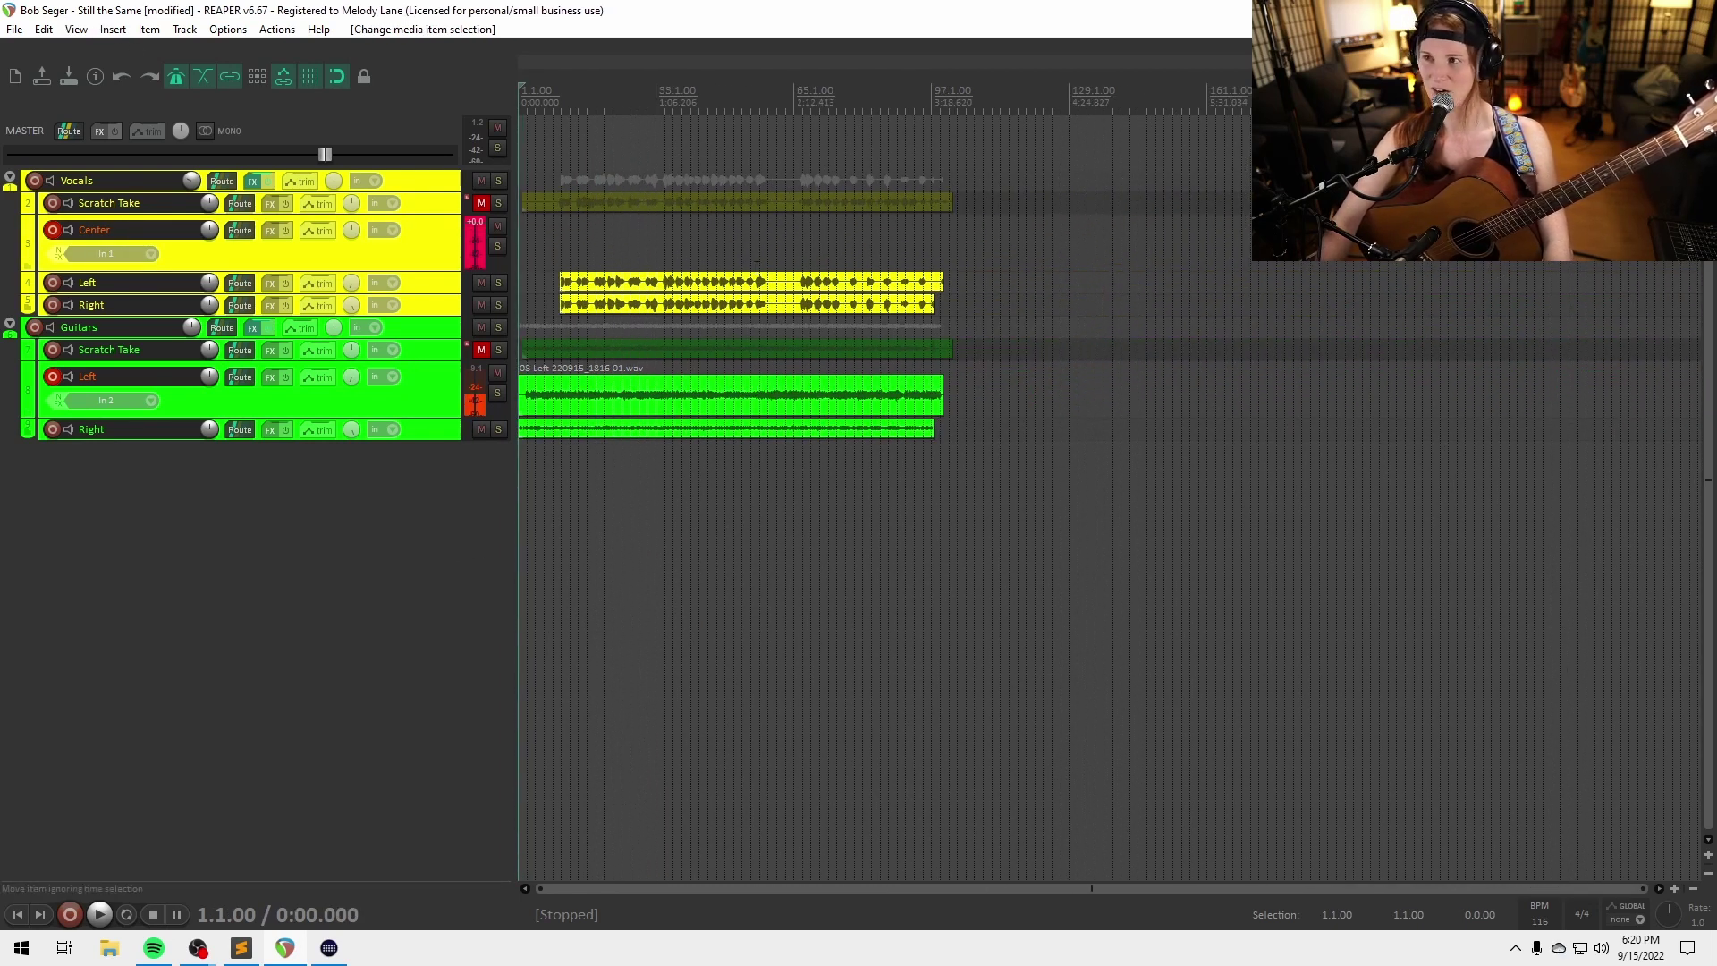
{"action": "left_click", "coordinate": [561, 202]}
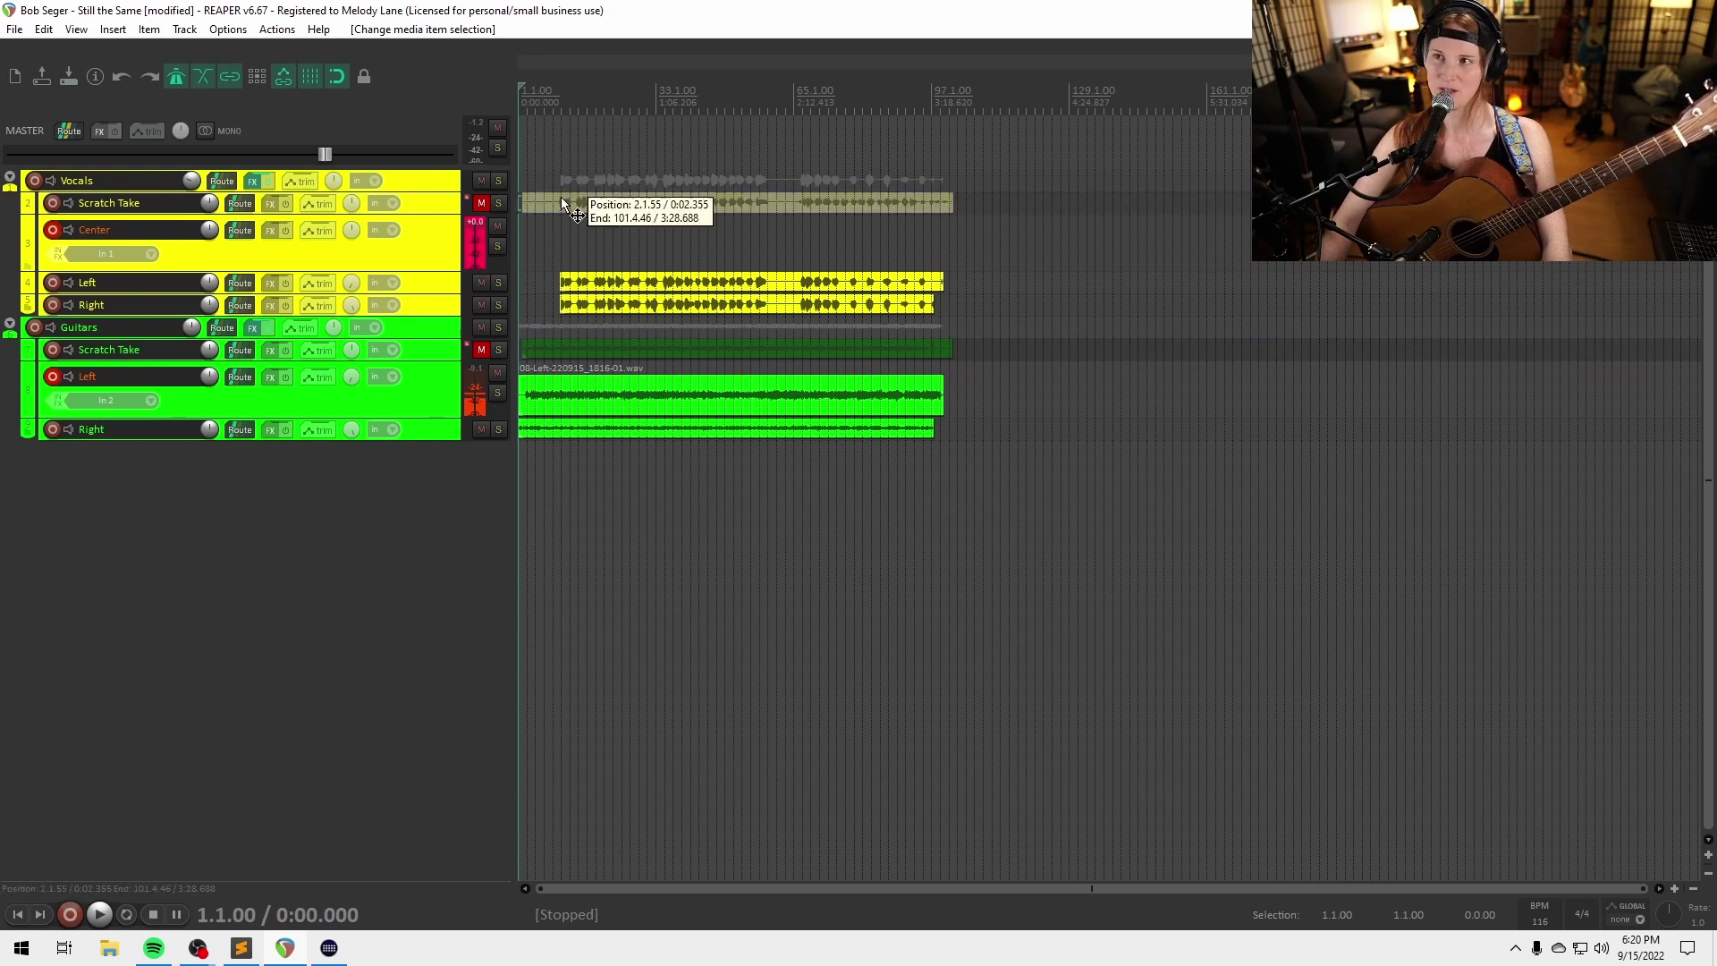
{"action": "left_click", "coordinate": [609, 347], "text": "ctrl"}
{"action": "scroll", "coordinate": [876, 352], "scroll_direction": "up", "scroll_amount": 4}
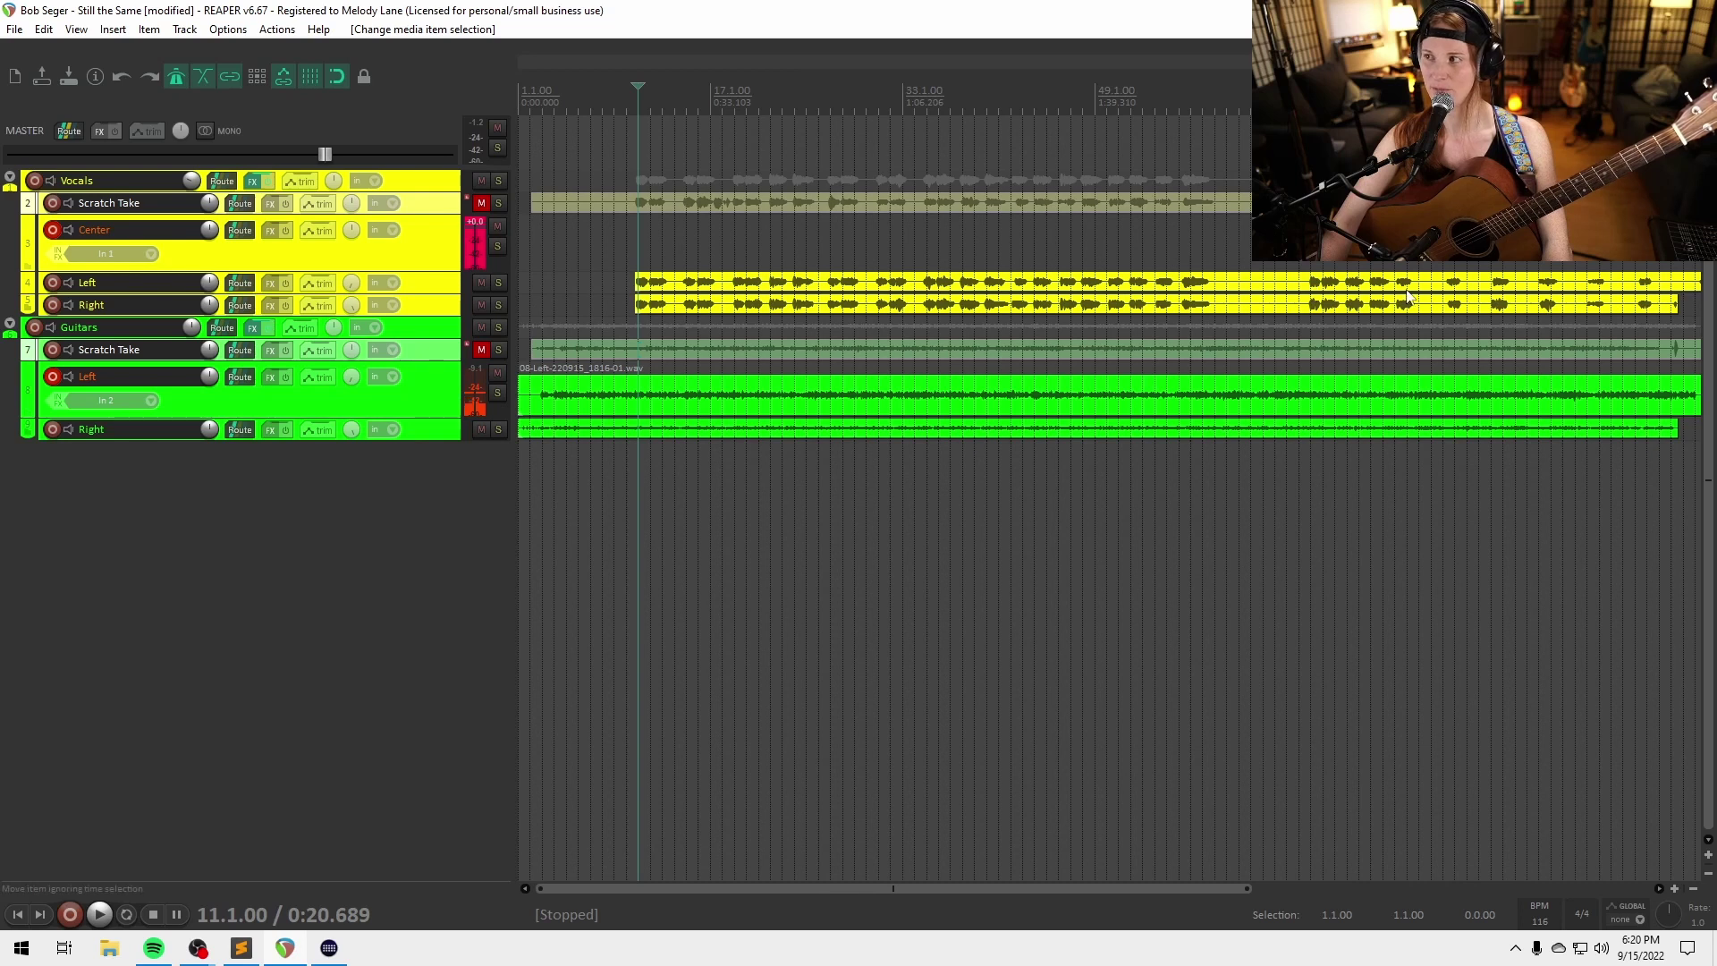
{"action": "scroll", "coordinate": [1414, 292], "scroll_direction": "right", "scroll_amount": 3}
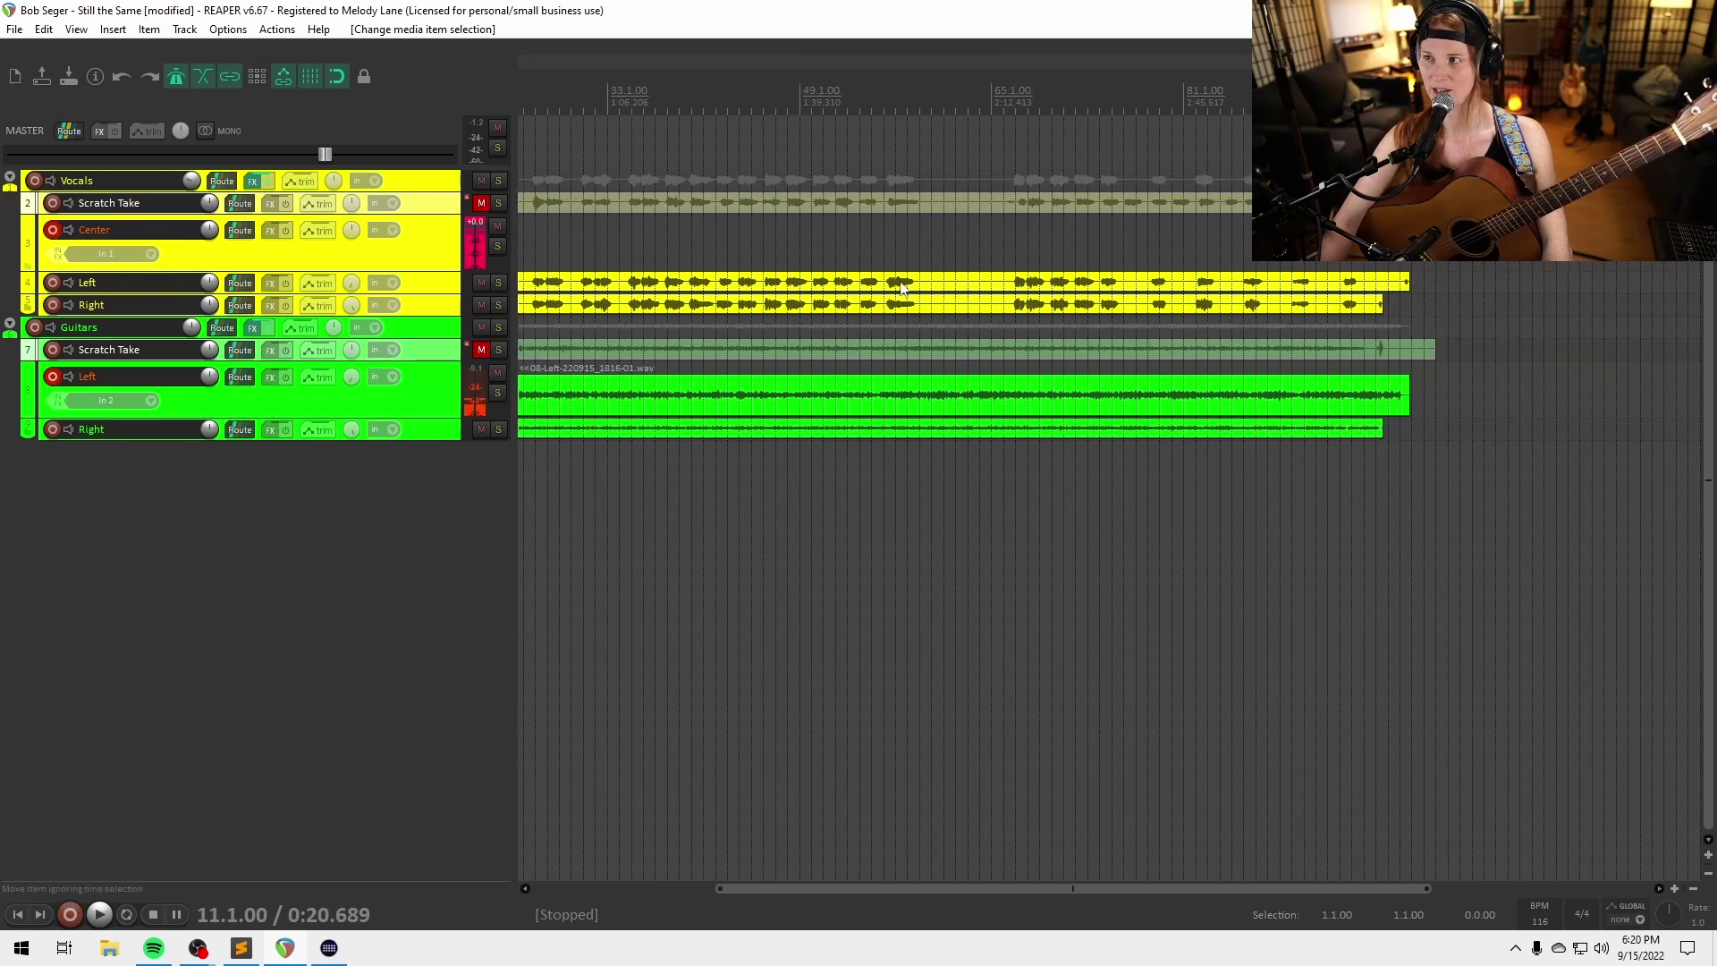
{"action": "scroll", "coordinate": [901, 287], "scroll_direction": "left", "scroll_amount": 3}
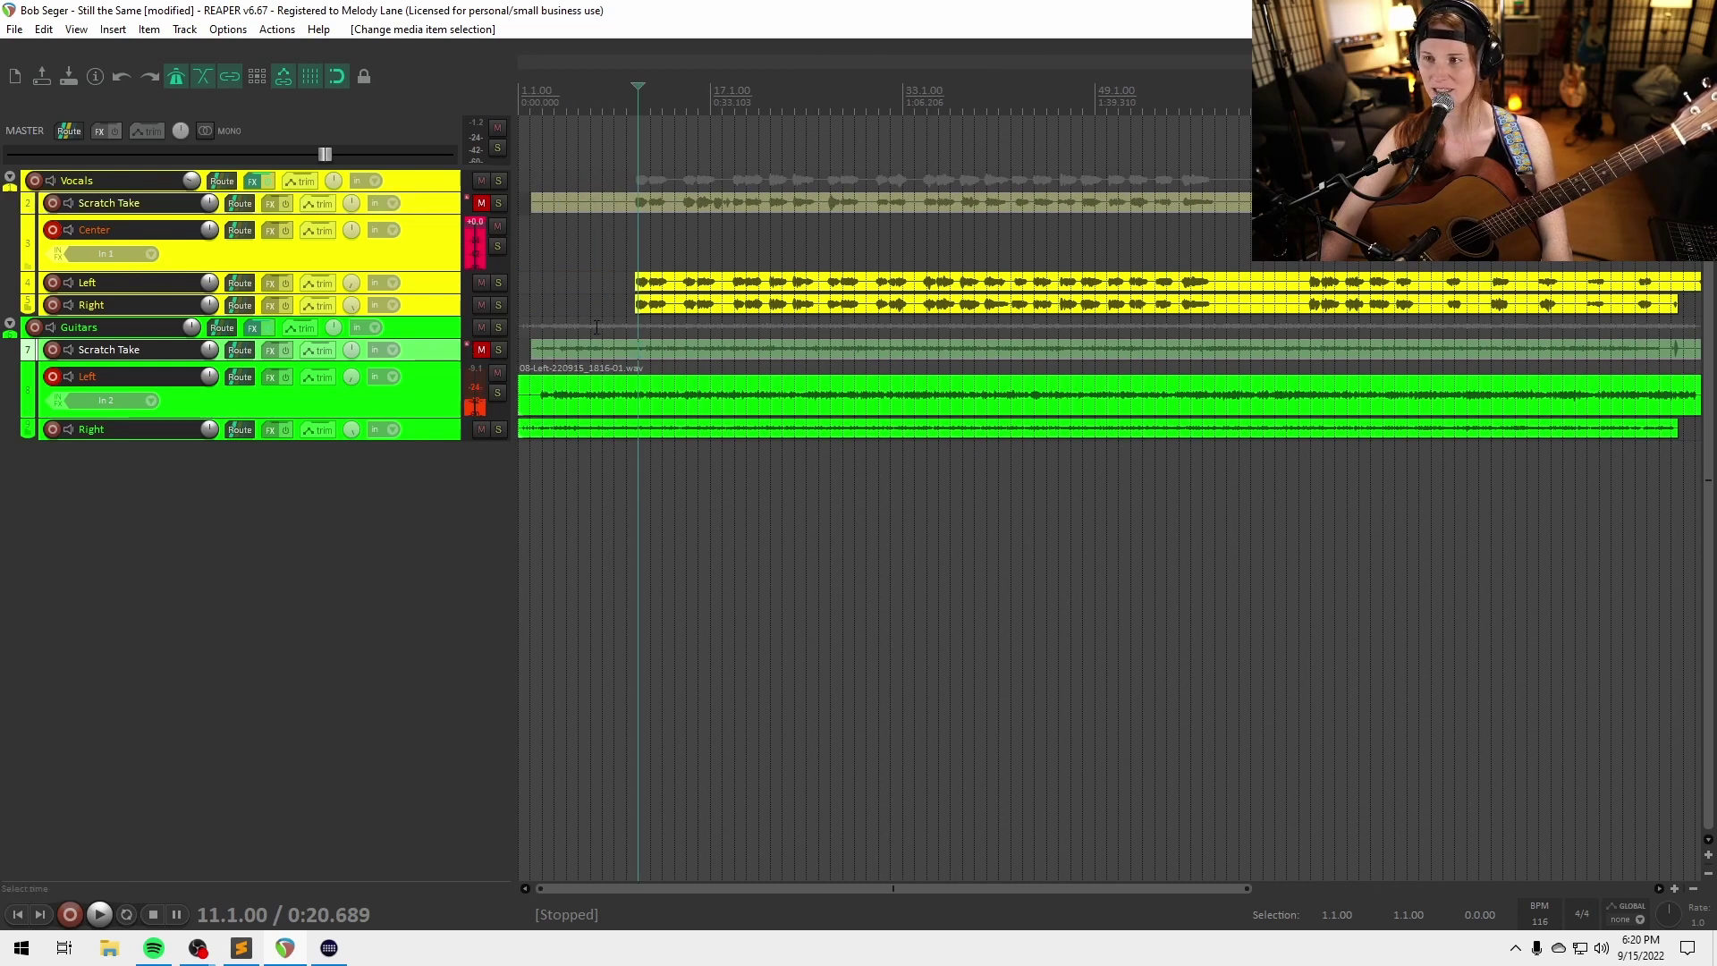
{"action": "scroll", "coordinate": [608, 348], "scroll_direction": "down", "scroll_amount": 4}
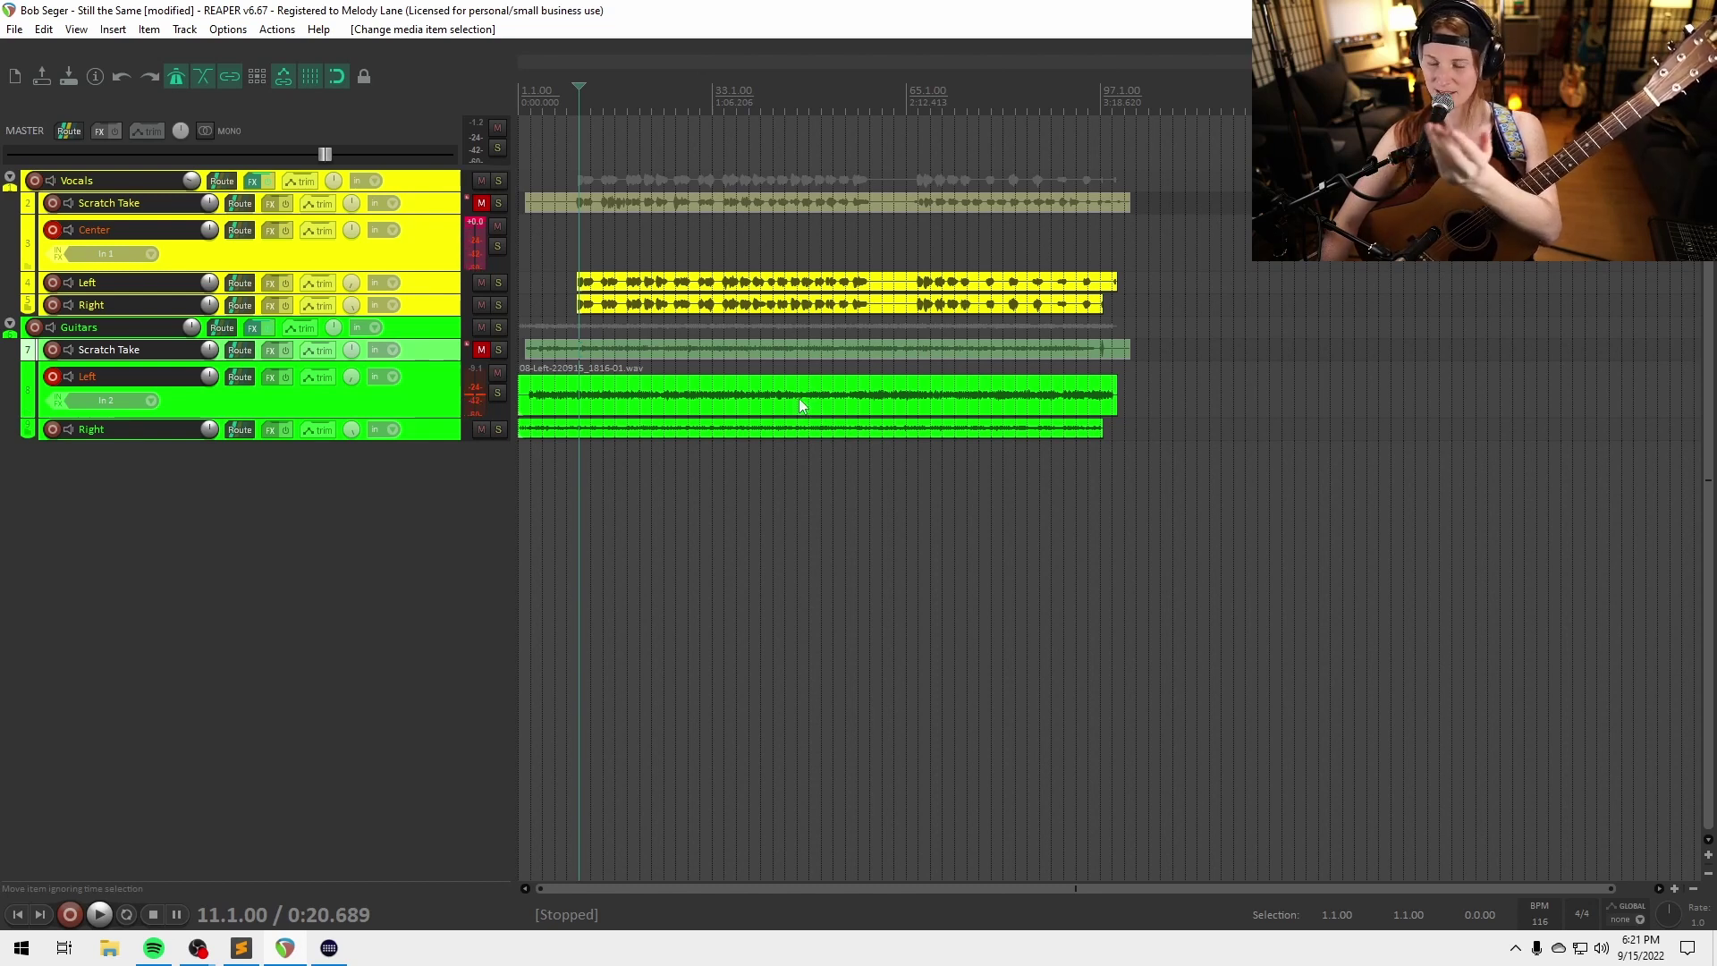
Delete the recorded items on the guitar and vocal Scratch Take tracks
{"action": "left_click", "coordinate": [572, 348]}
{"action": "key", "text": "Delete"}
{"action": "left_click", "coordinate": [602, 203]}
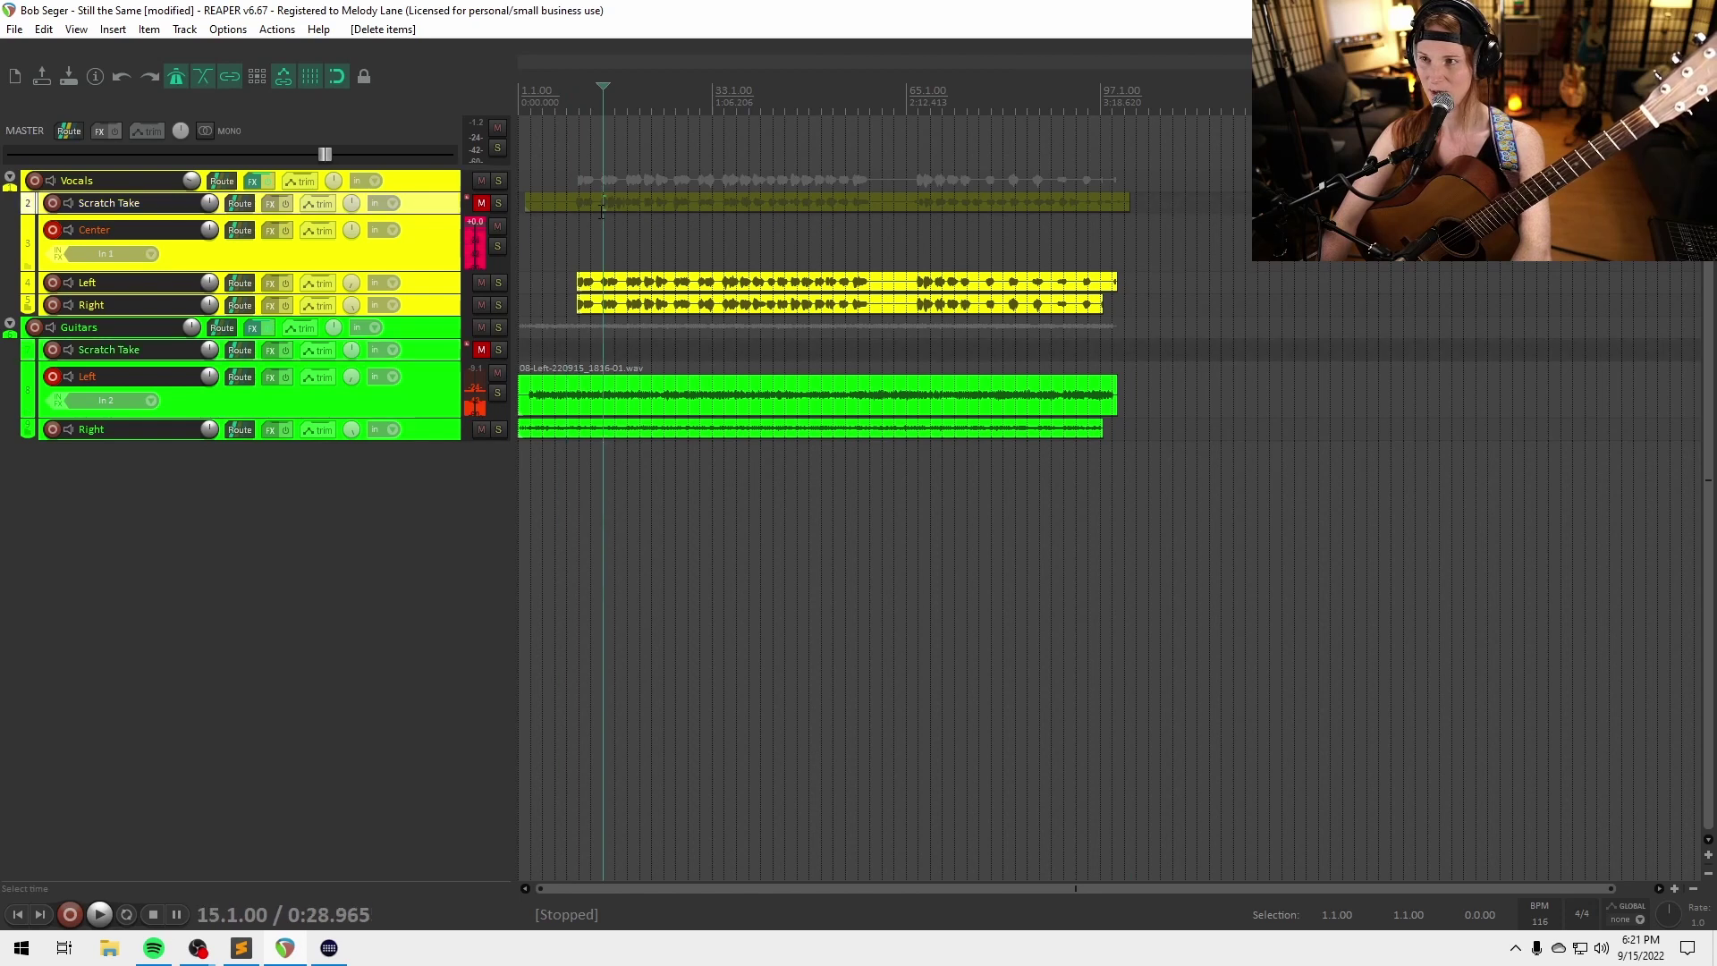
{"action": "key", "text": "Delete"}
Remove the Scratch Take tracks from both the Vocals and Guitars folders
{"action": "left_click", "coordinate": [422, 212]}
{"action": "key", "text": "Delete"}
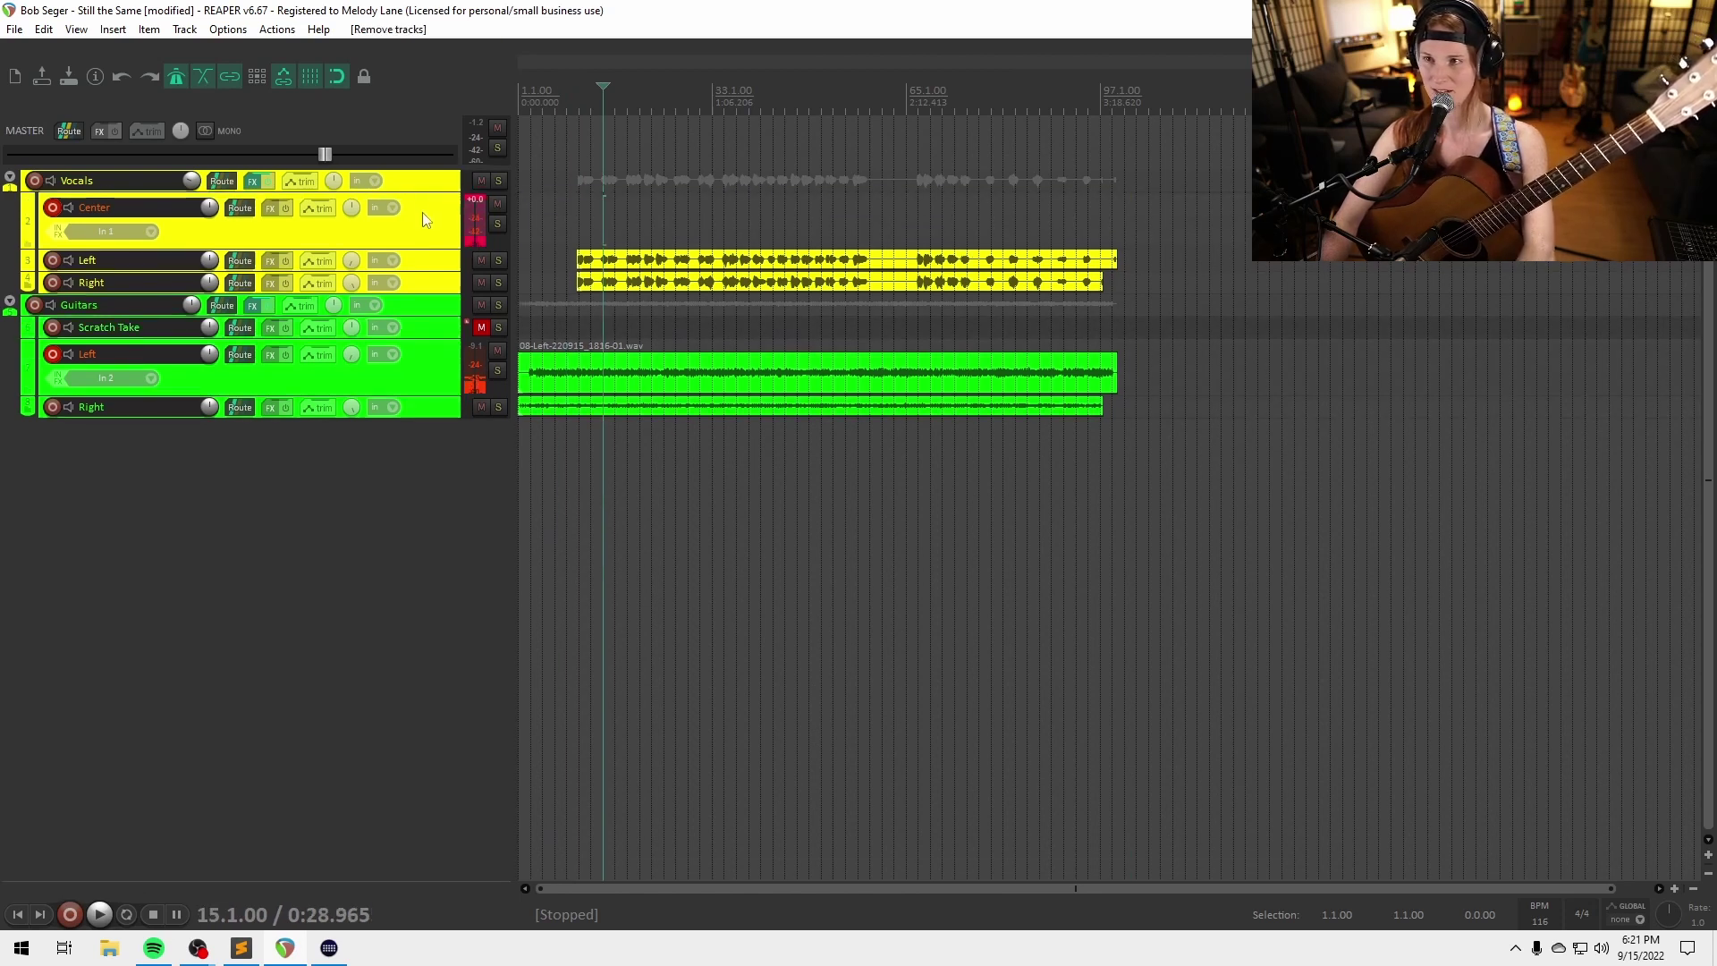
{"action": "left_click", "coordinate": [432, 325]}
{"action": "key", "text": "Delete"}
{"action": "left_click", "coordinate": [433, 333]}
Play the doubled takes from the project start and disable the metronome
{"action": "key", "text": "Home"}
{"action": "key", "text": "space"}
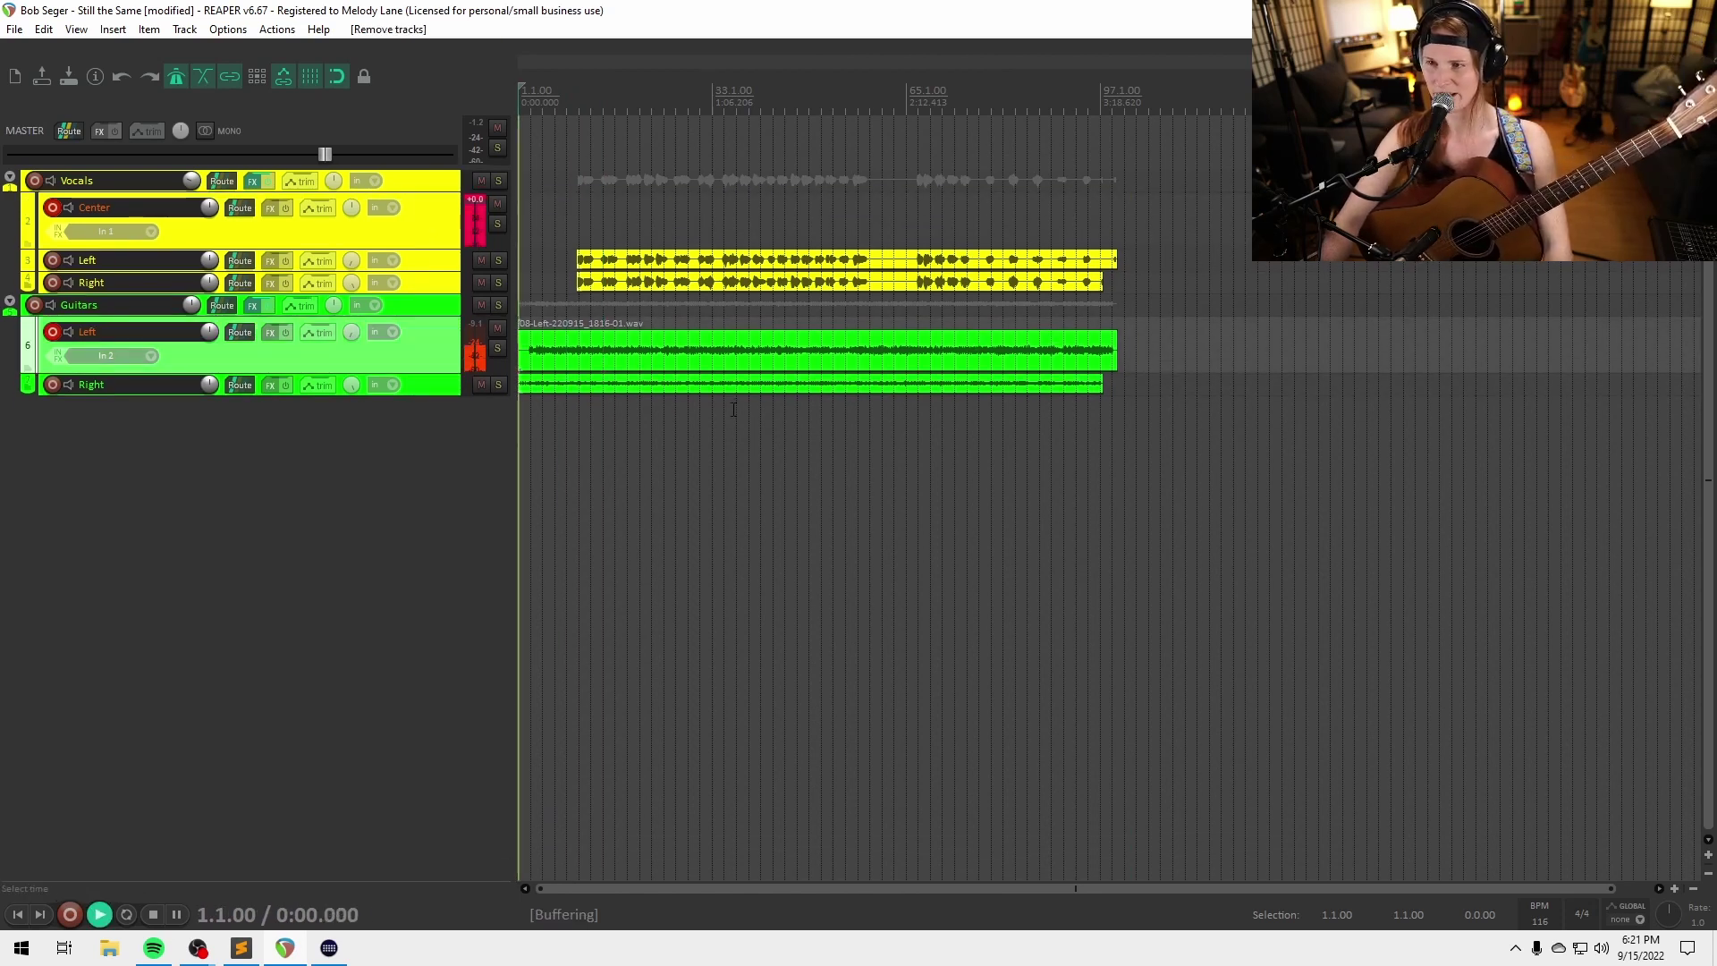
{"action": "scroll", "coordinate": [655, 406], "scroll_direction": "up", "scroll_amount": 6}
{"action": "scroll", "coordinate": [681, 430], "scroll_direction": "up", "scroll_amount": 3}
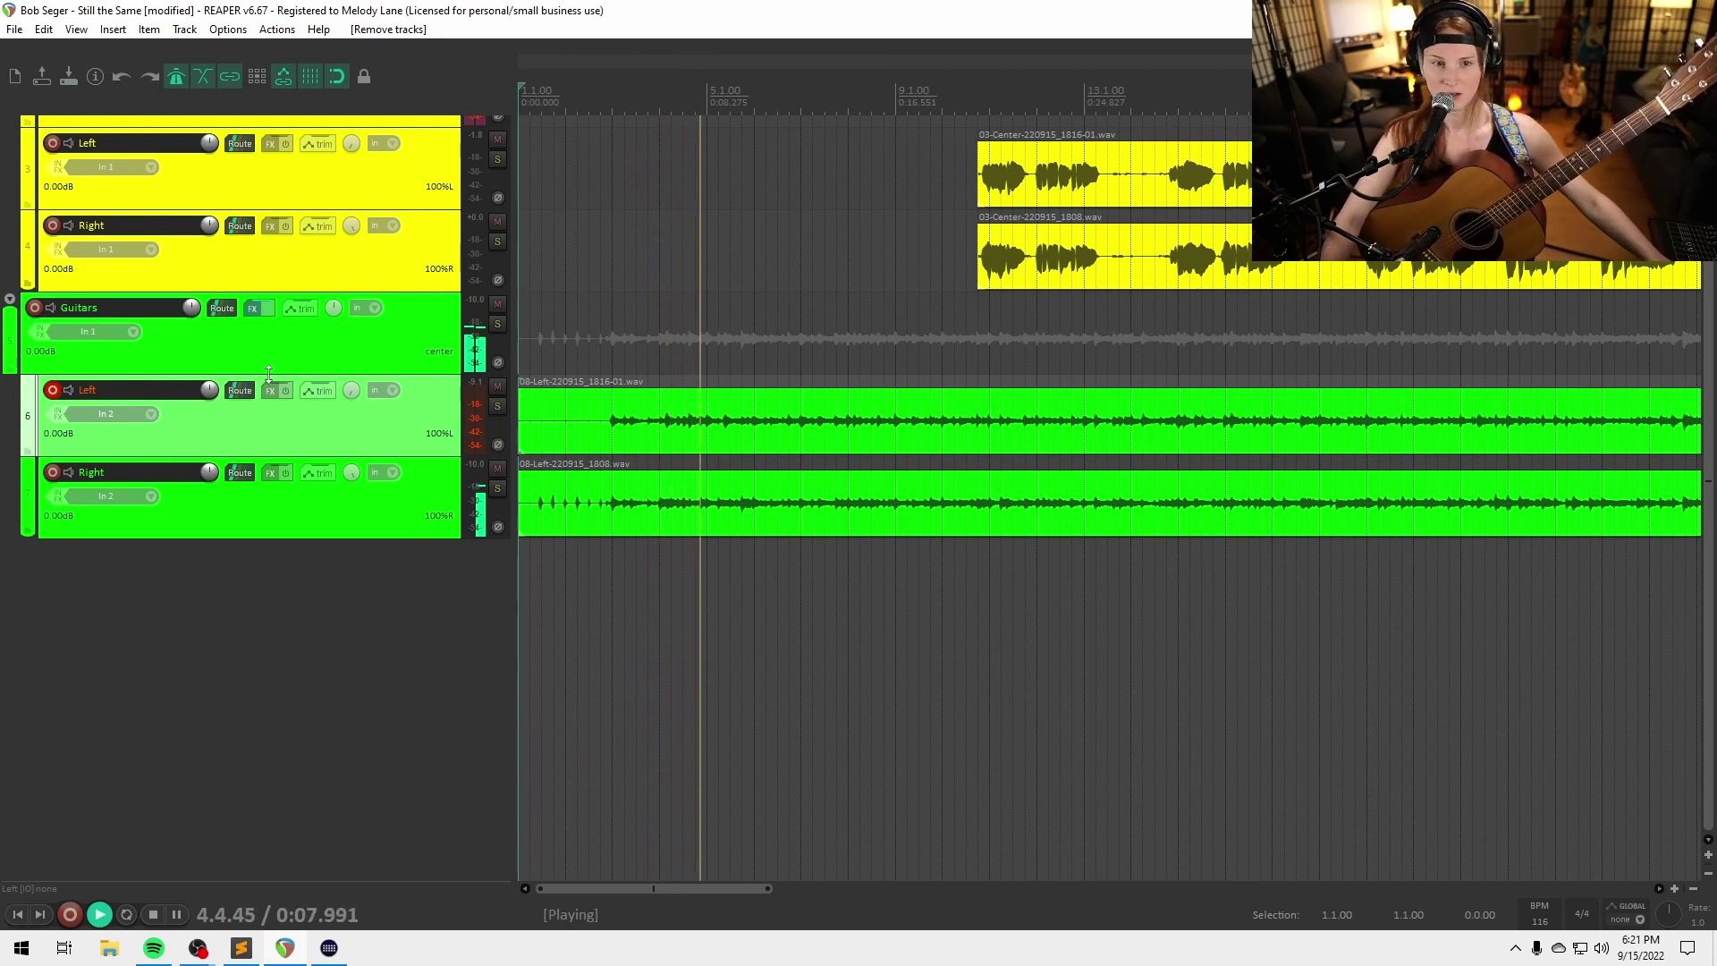
{"action": "scroll", "coordinate": [774, 501], "scroll_direction": "down", "scroll_amount": 2}
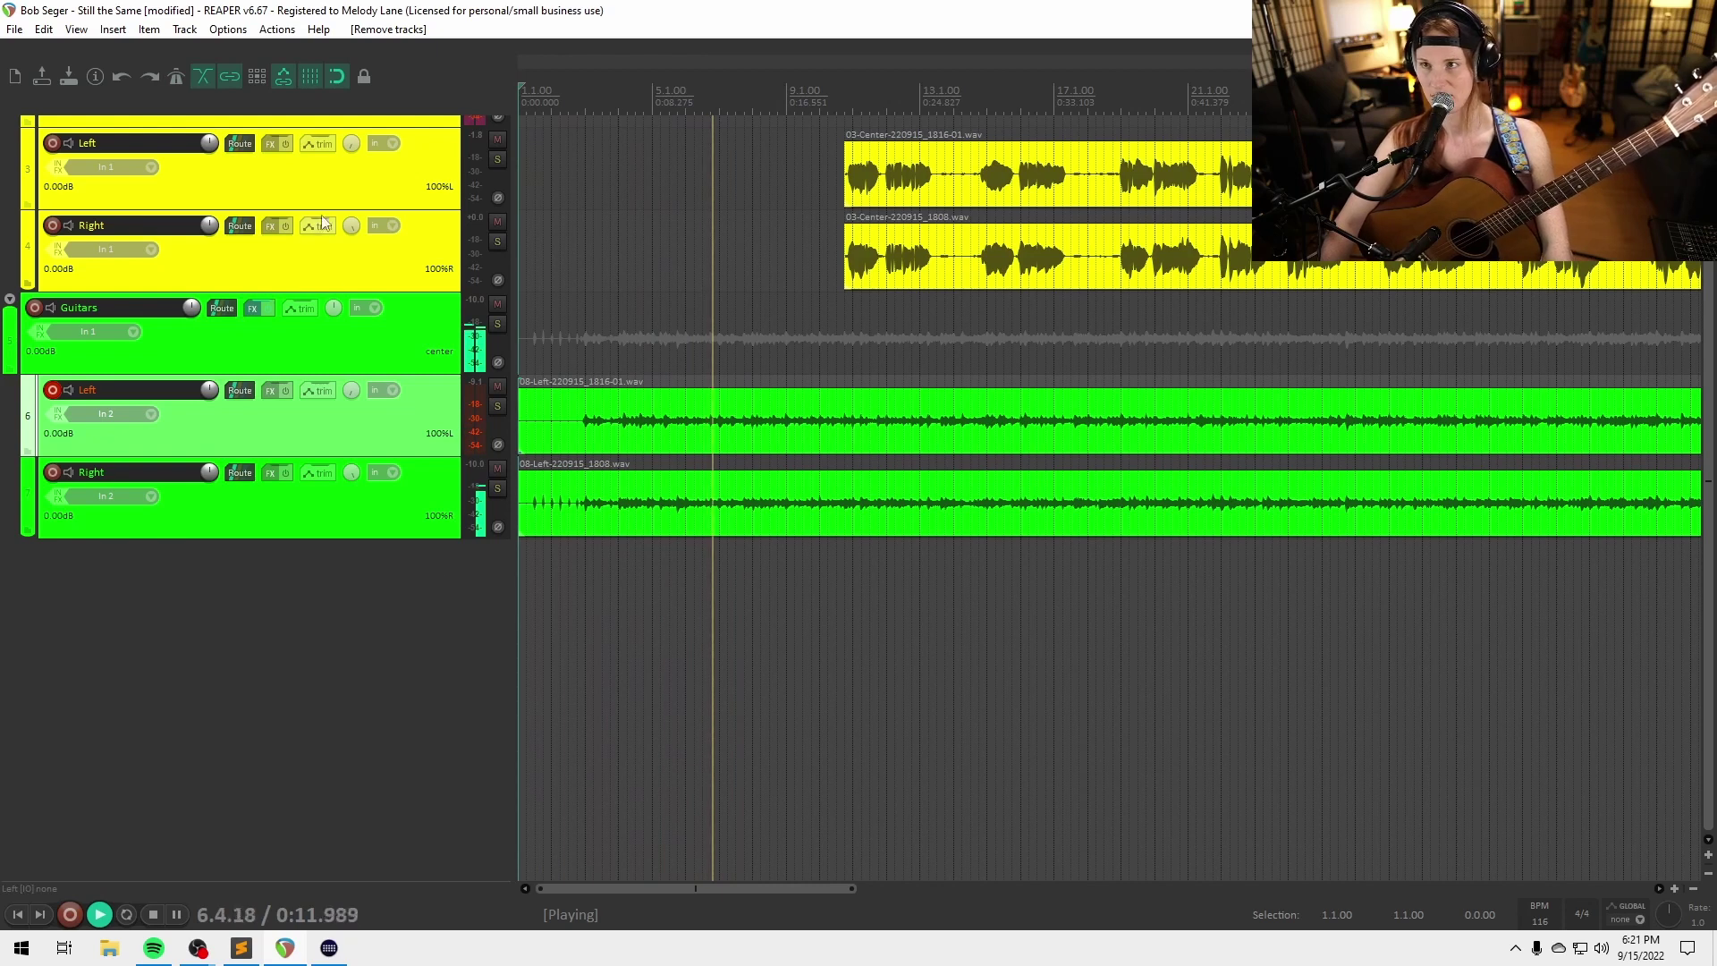
{"action": "left_click", "coordinate": [175, 79]}
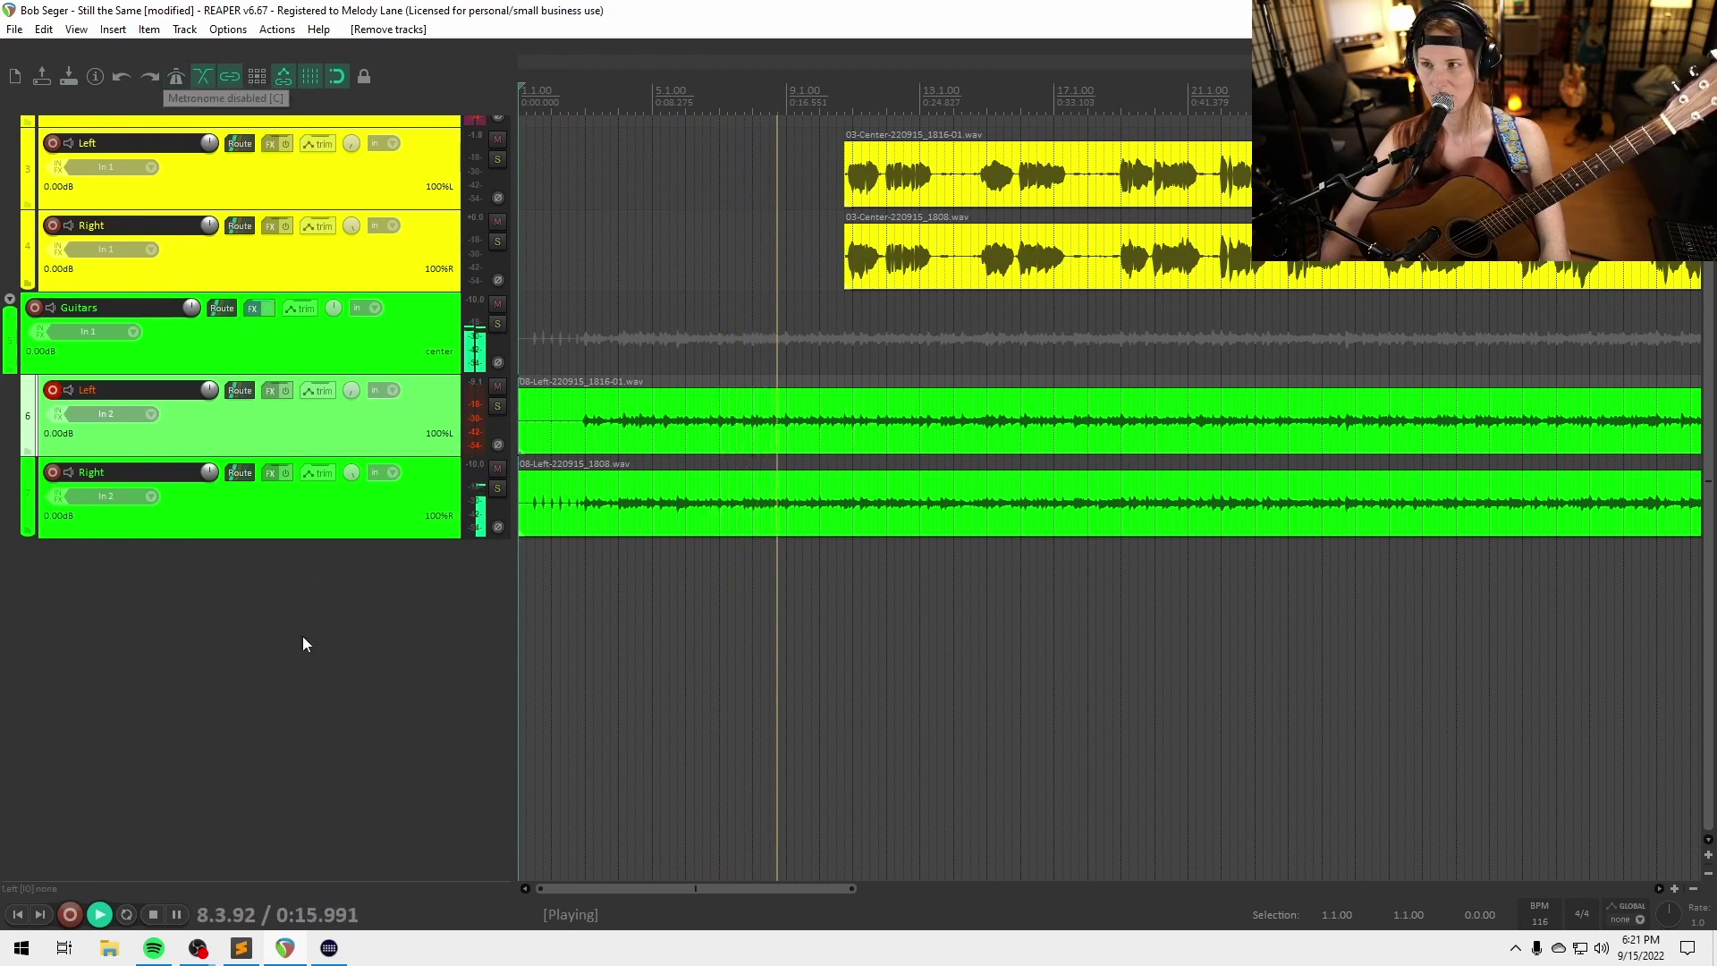
{"action": "scroll", "coordinate": [305, 635], "scroll_direction": "up", "scroll_amount": 3}
{"action": "scroll", "coordinate": [1024, 555], "scroll_direction": "down", "scroll_amount": 5}
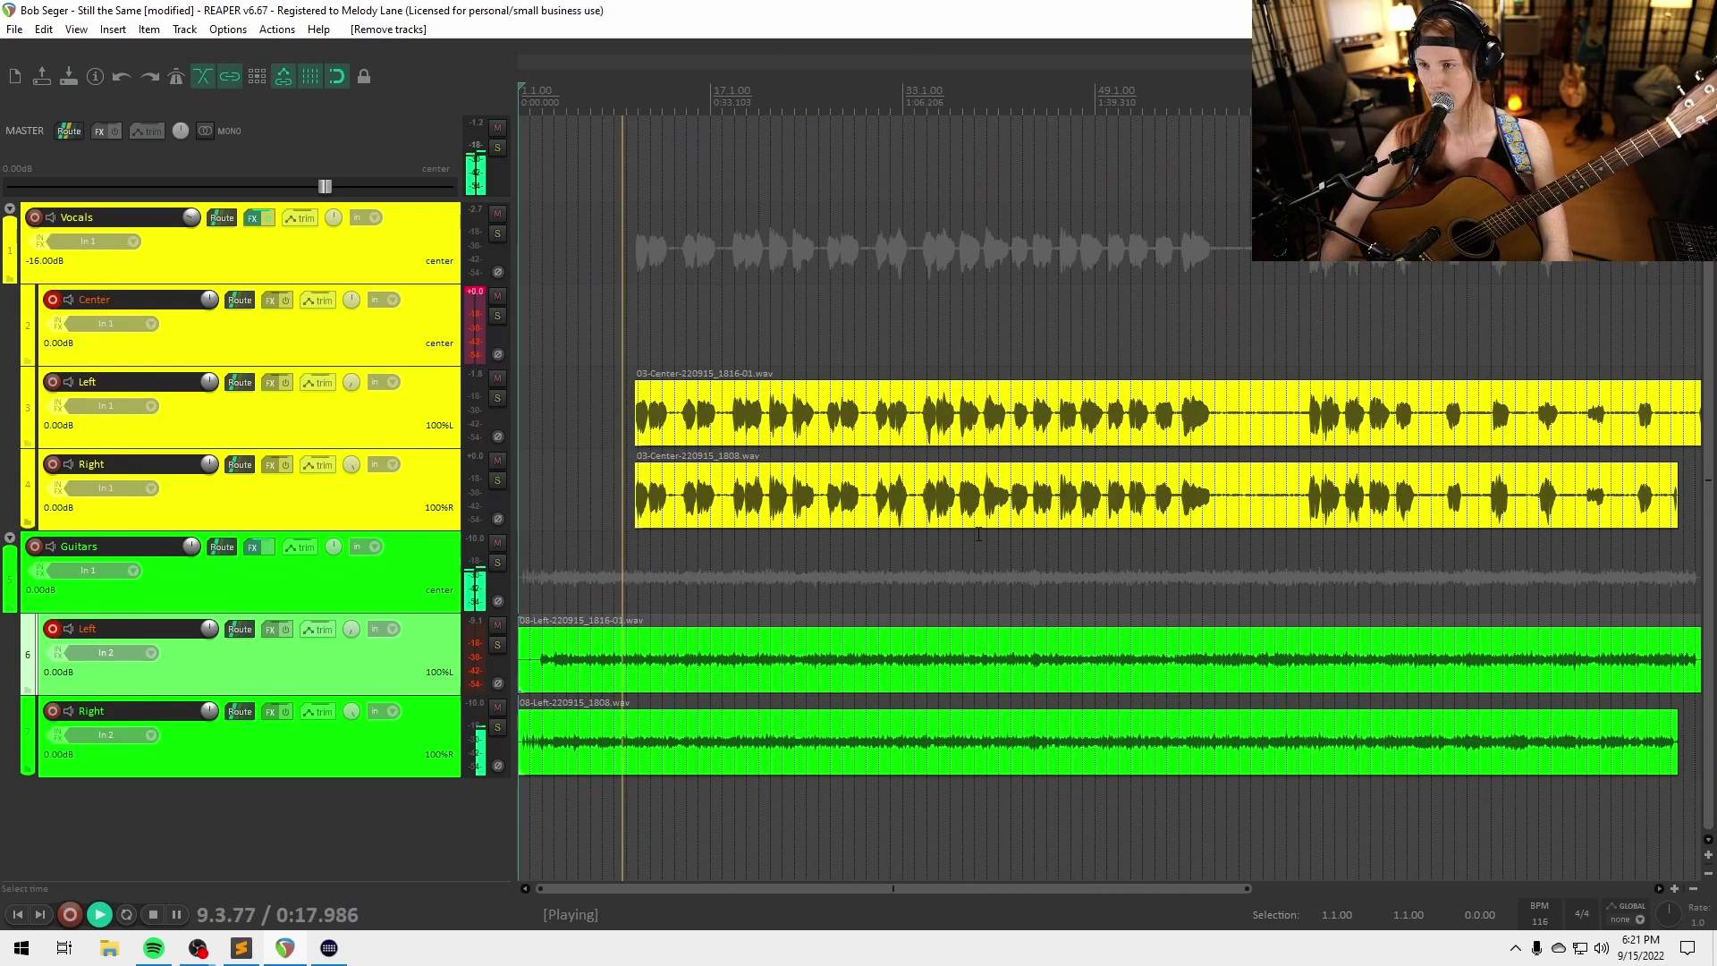
{"action": "scroll", "coordinate": [892, 496], "scroll_direction": "down", "scroll_amount": 1}
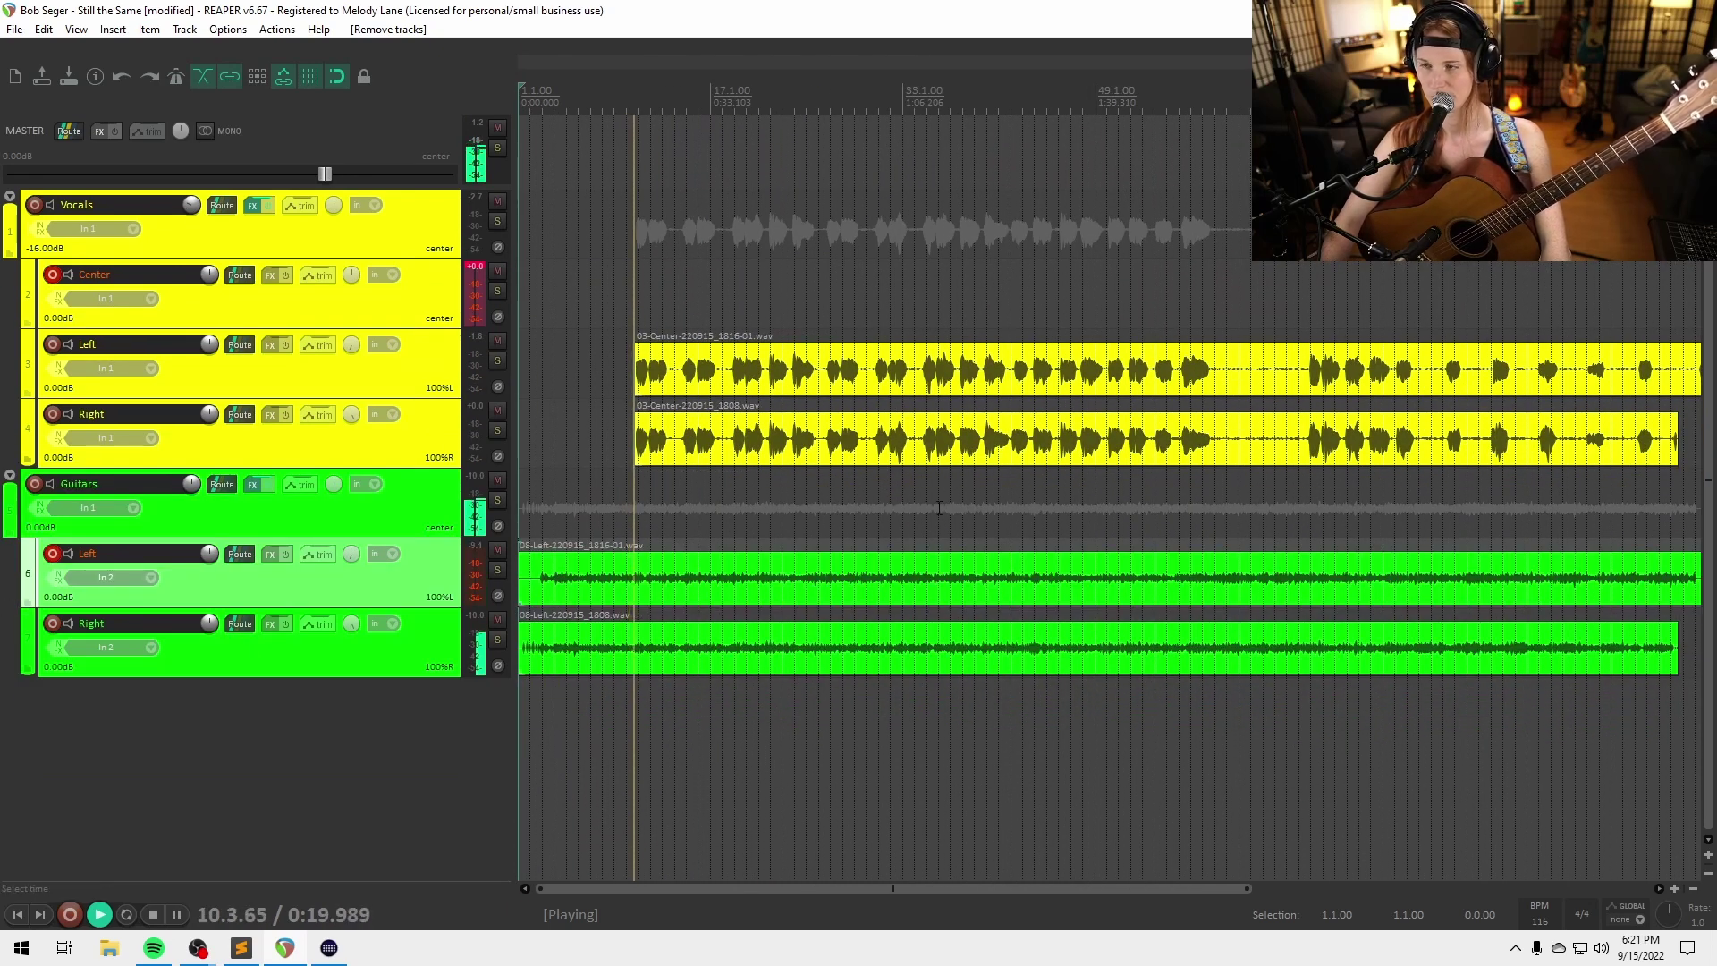
Raise the Vocals folder volume to -7.30 dB and set its ReaEQ high-pass band to 601.4 Hz
{"action": "left_click_drag", "start_coordinate": [193, 206], "coordinate": [268, 209]}
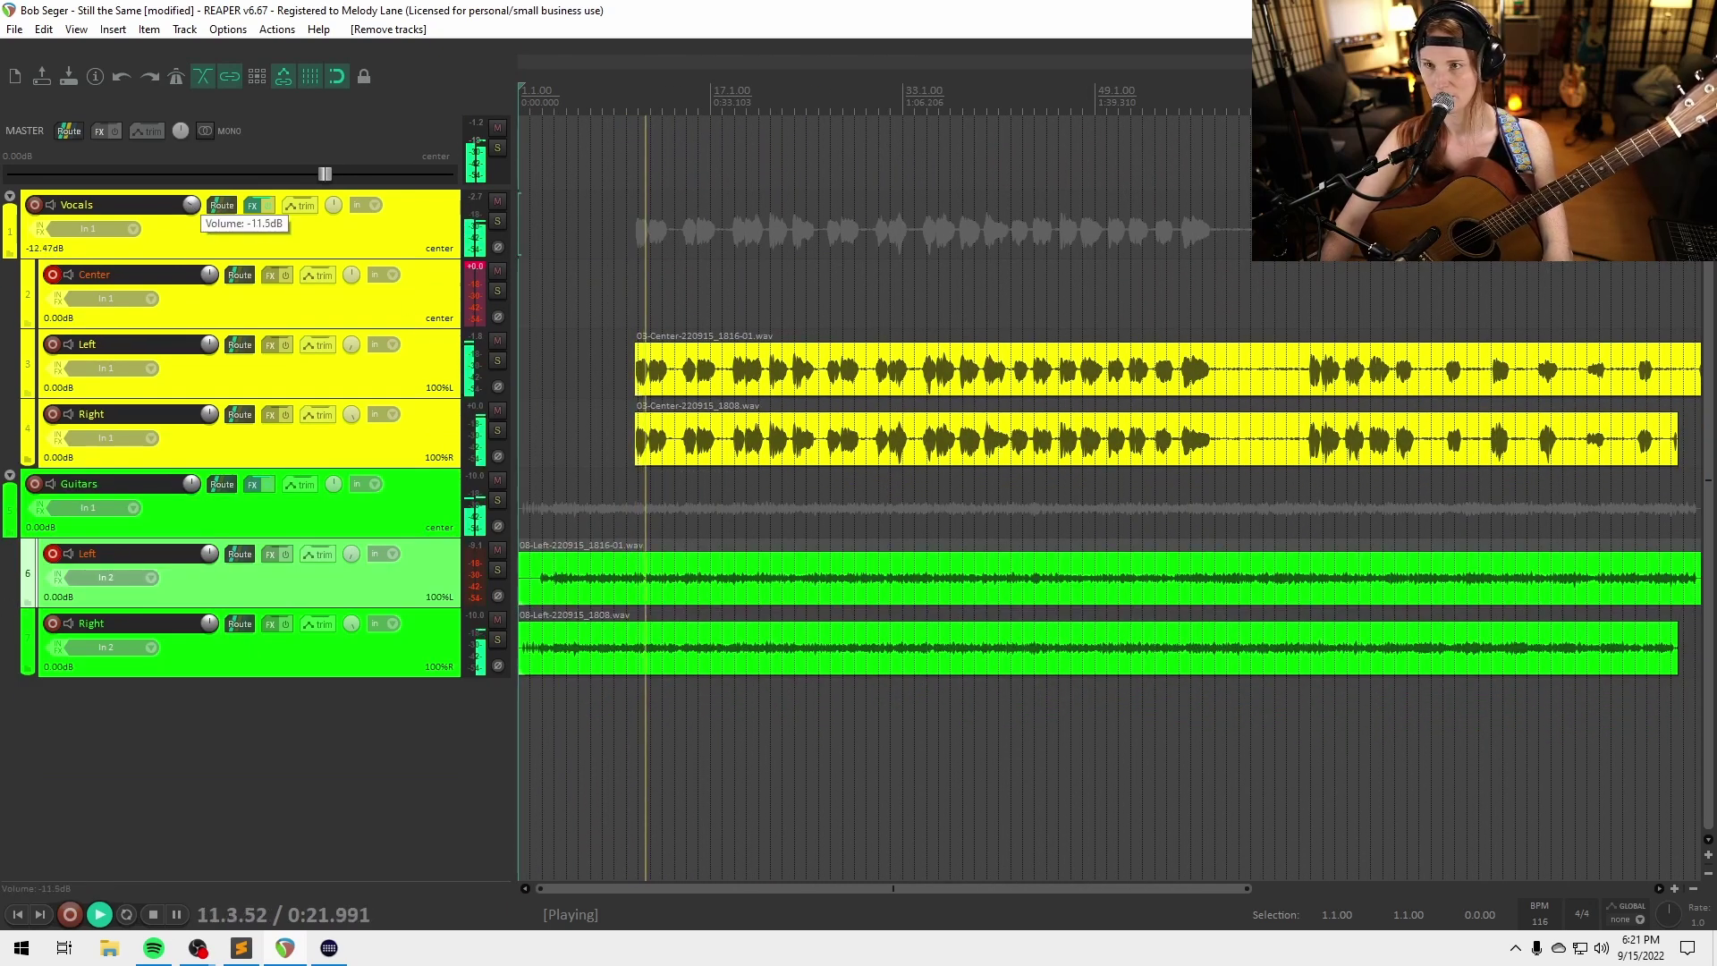
{"action": "left_click", "coordinate": [254, 206]}
{"action": "left_click_drag", "start_coordinate": [1038, 511], "coordinate": [1046, 515]}
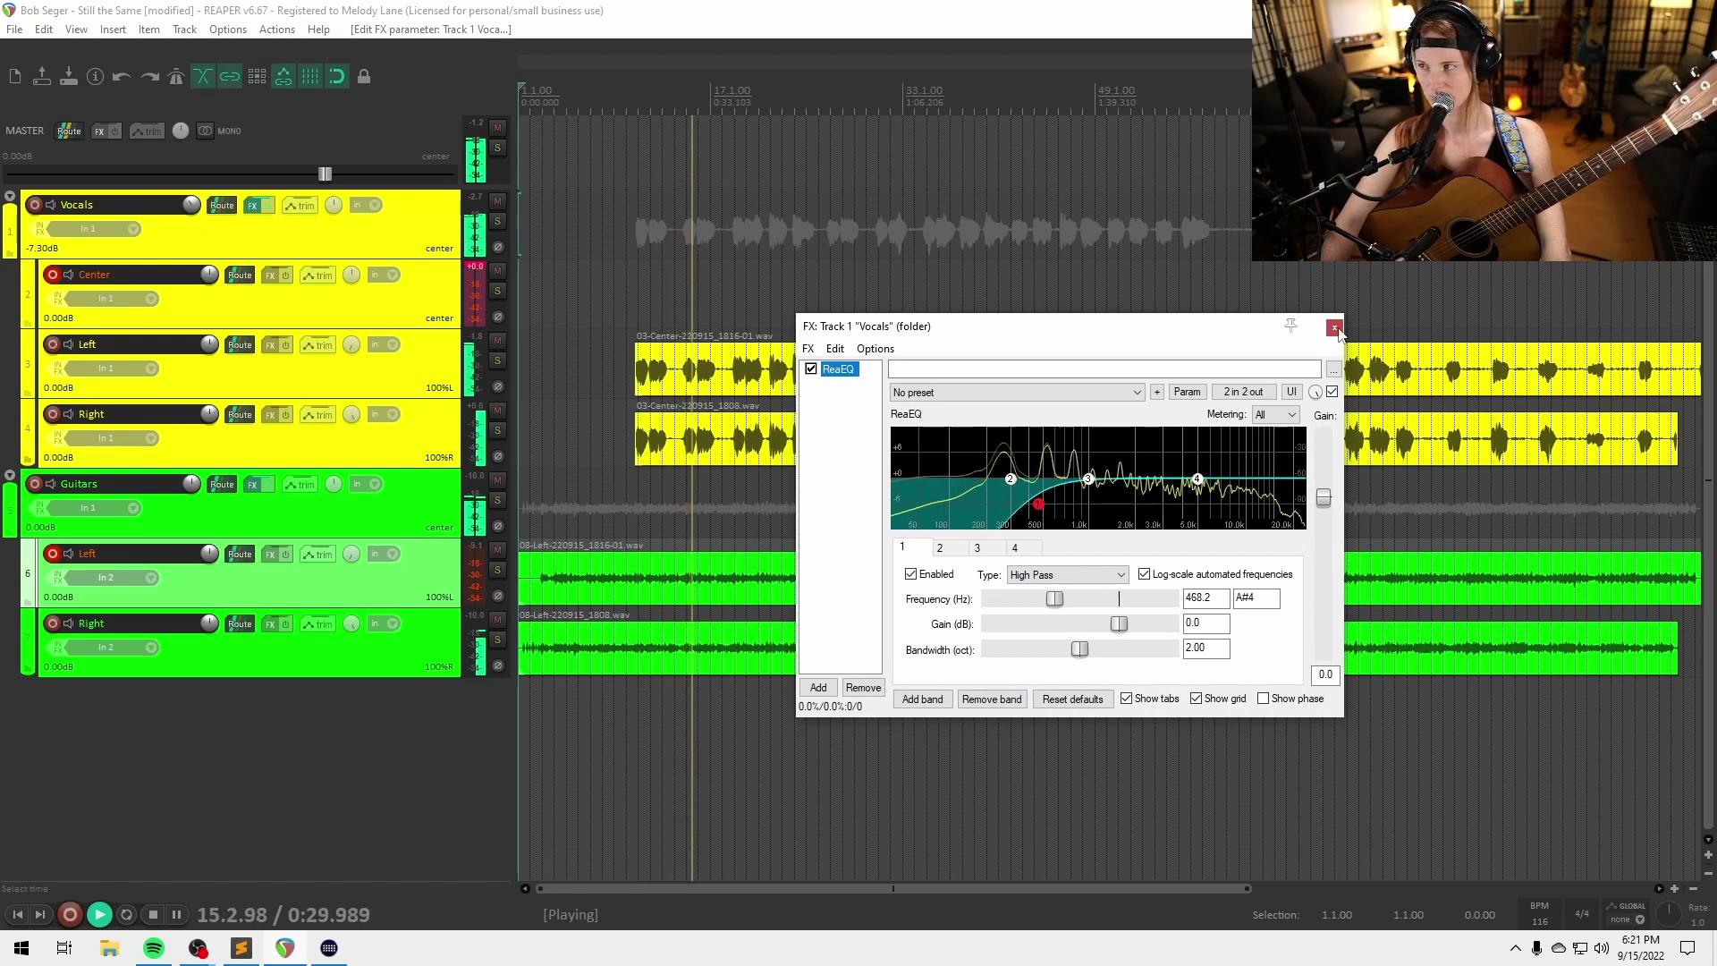
{"action": "left_click_drag", "start_coordinate": [1038, 504], "coordinate": [1055, 510]}
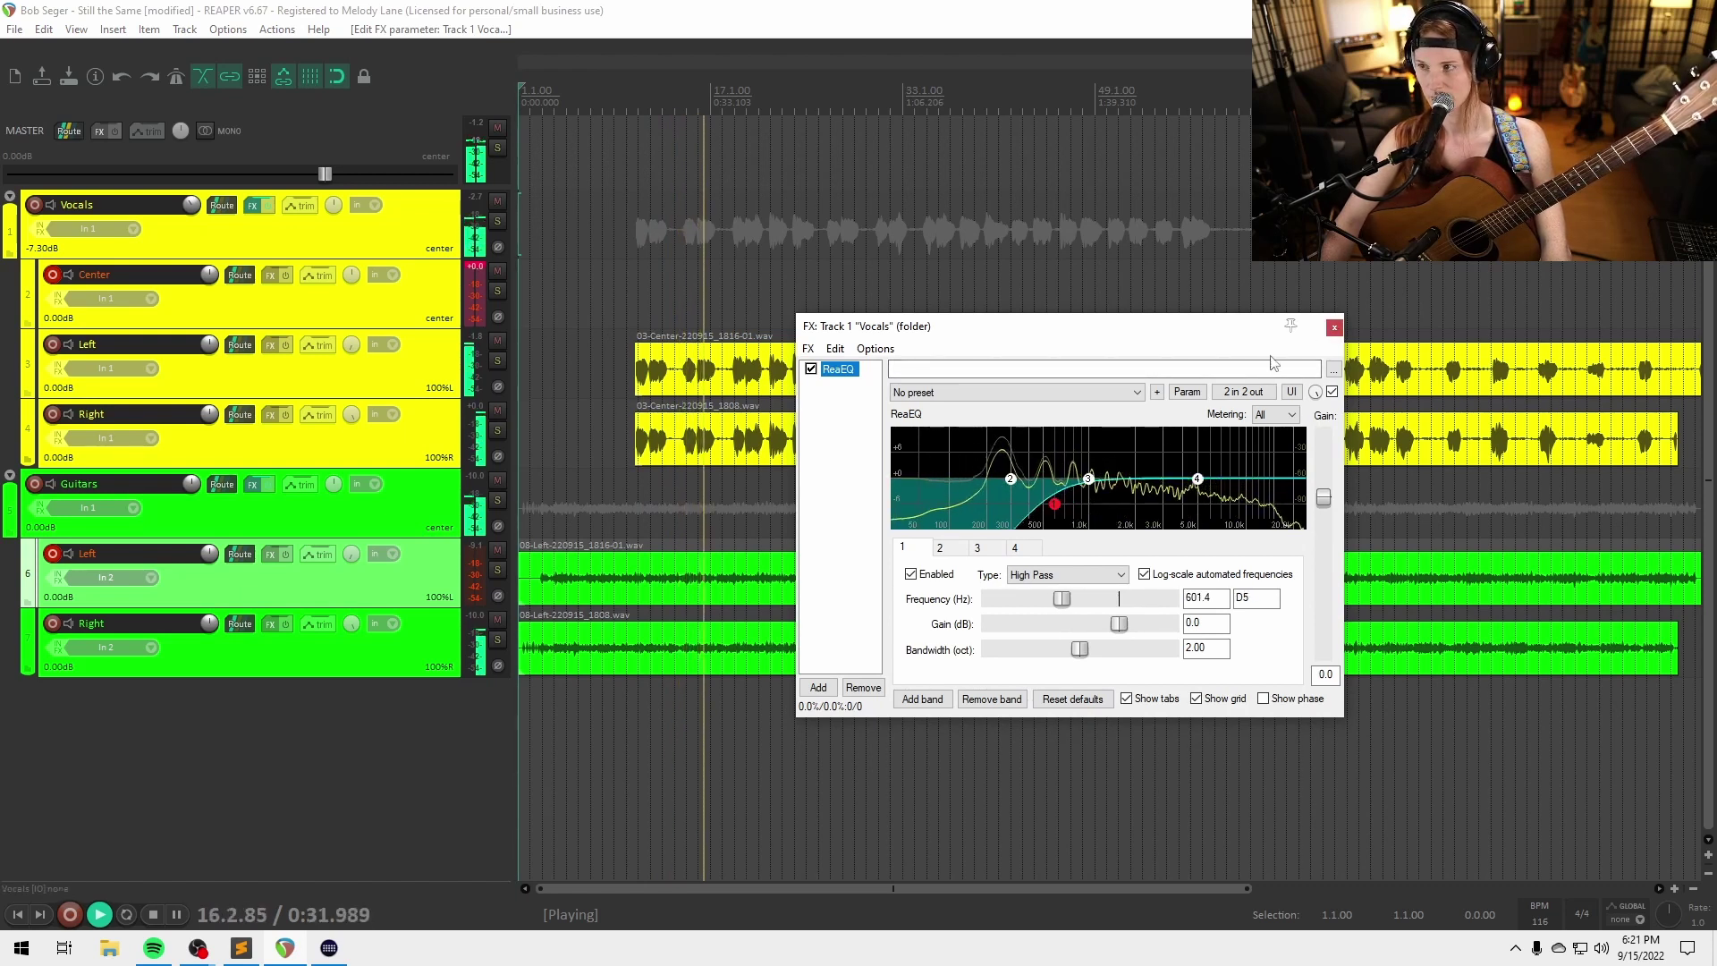
{"action": "left_click", "coordinate": [1335, 327]}
Stop playback, select the vocal Center track and save the project
{"action": "key", "text": "space"}
{"action": "scroll", "coordinate": [836, 647], "scroll_direction": "down", "scroll_amount": 3}
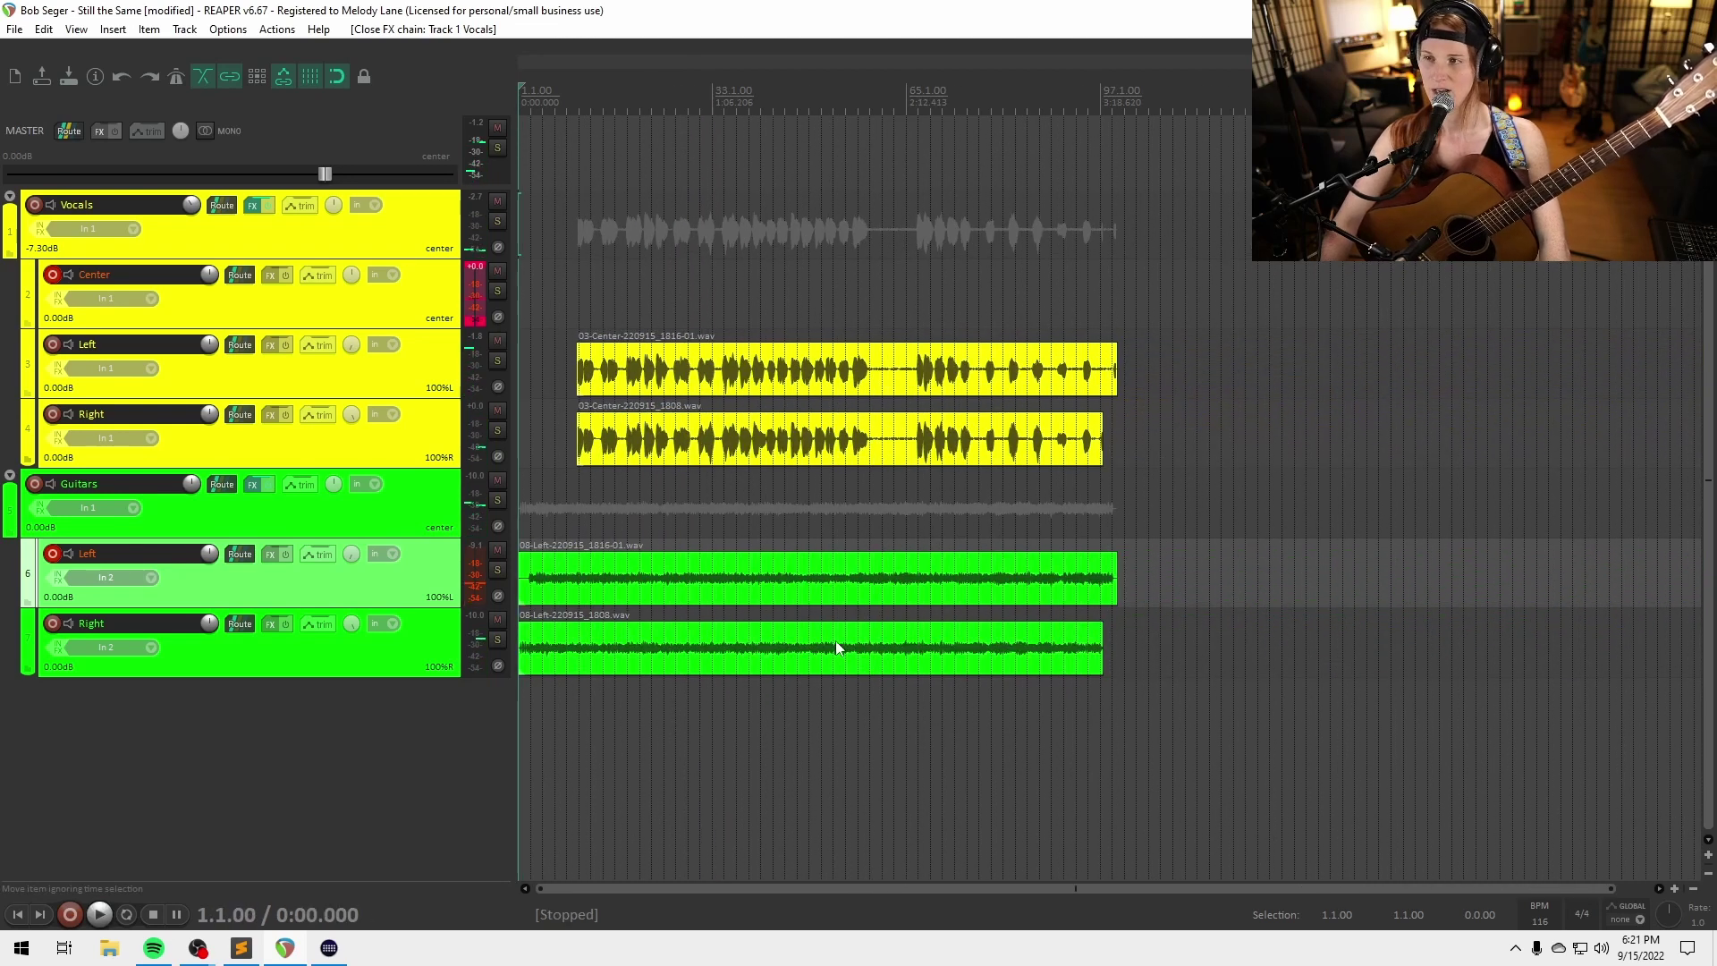
{"action": "left_click", "coordinate": [430, 309]}
{"action": "key", "text": "ctrl+s"}
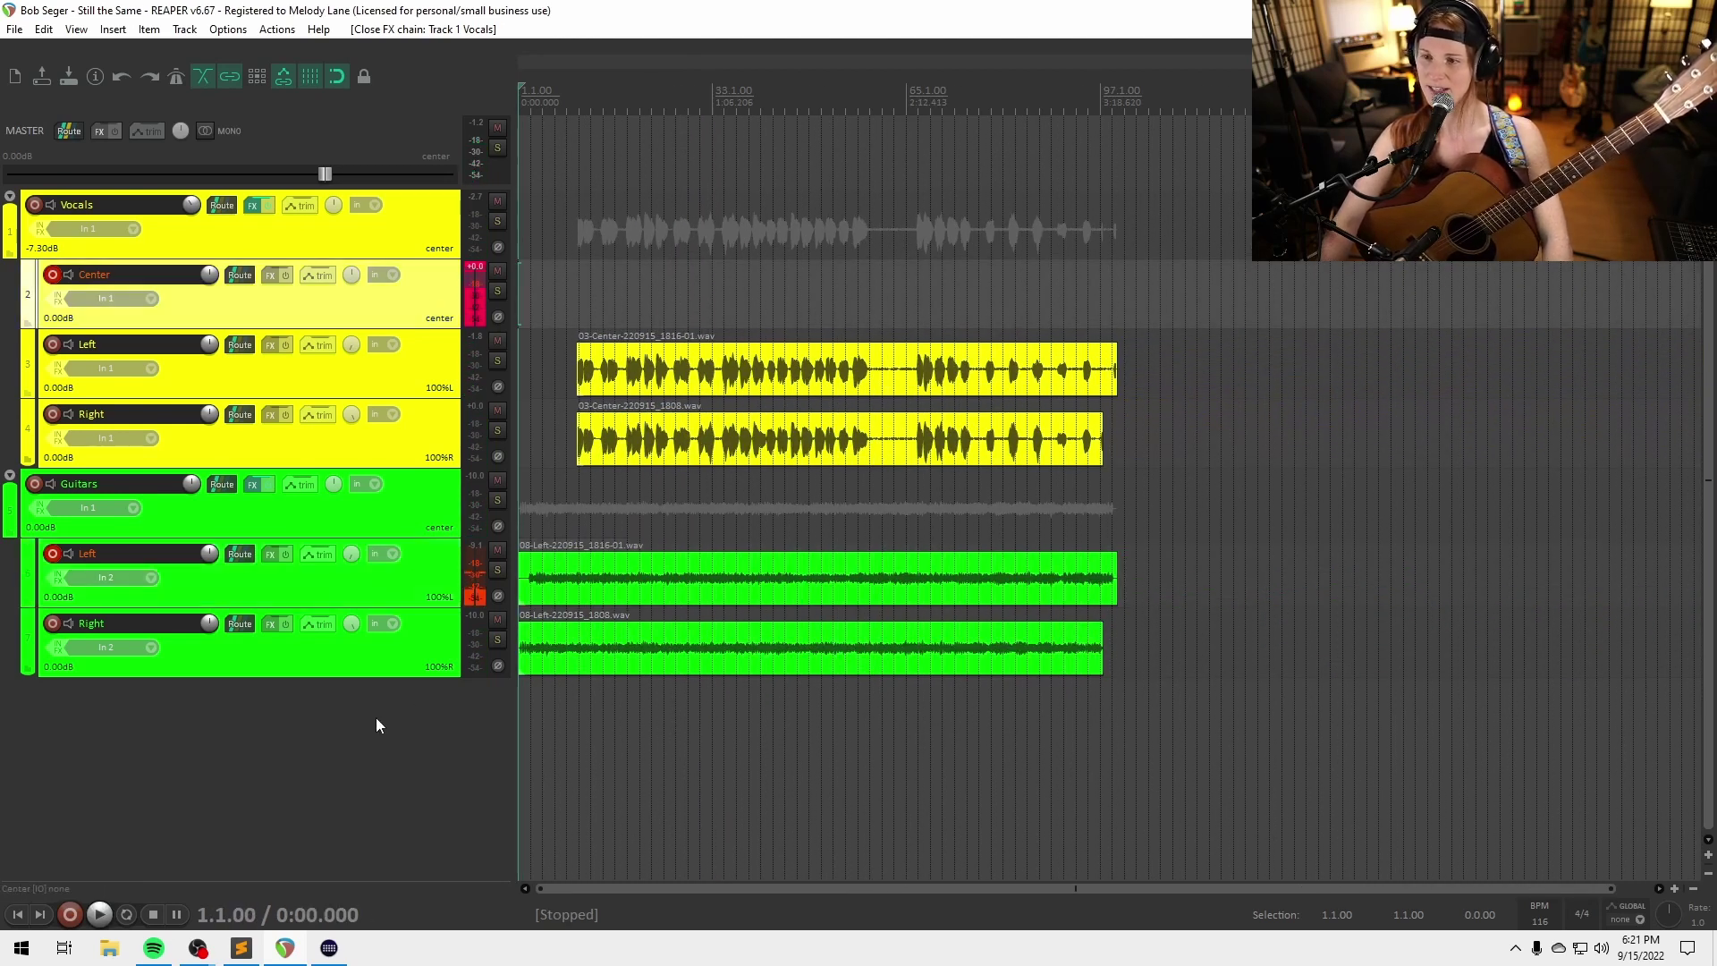
Paste a copy of the Vocals folder with its Center, Left and Right tracks above the Guitars folder
{"action": "left_click", "coordinate": [426, 737]}
{"action": "left_click", "coordinate": [416, 304]}
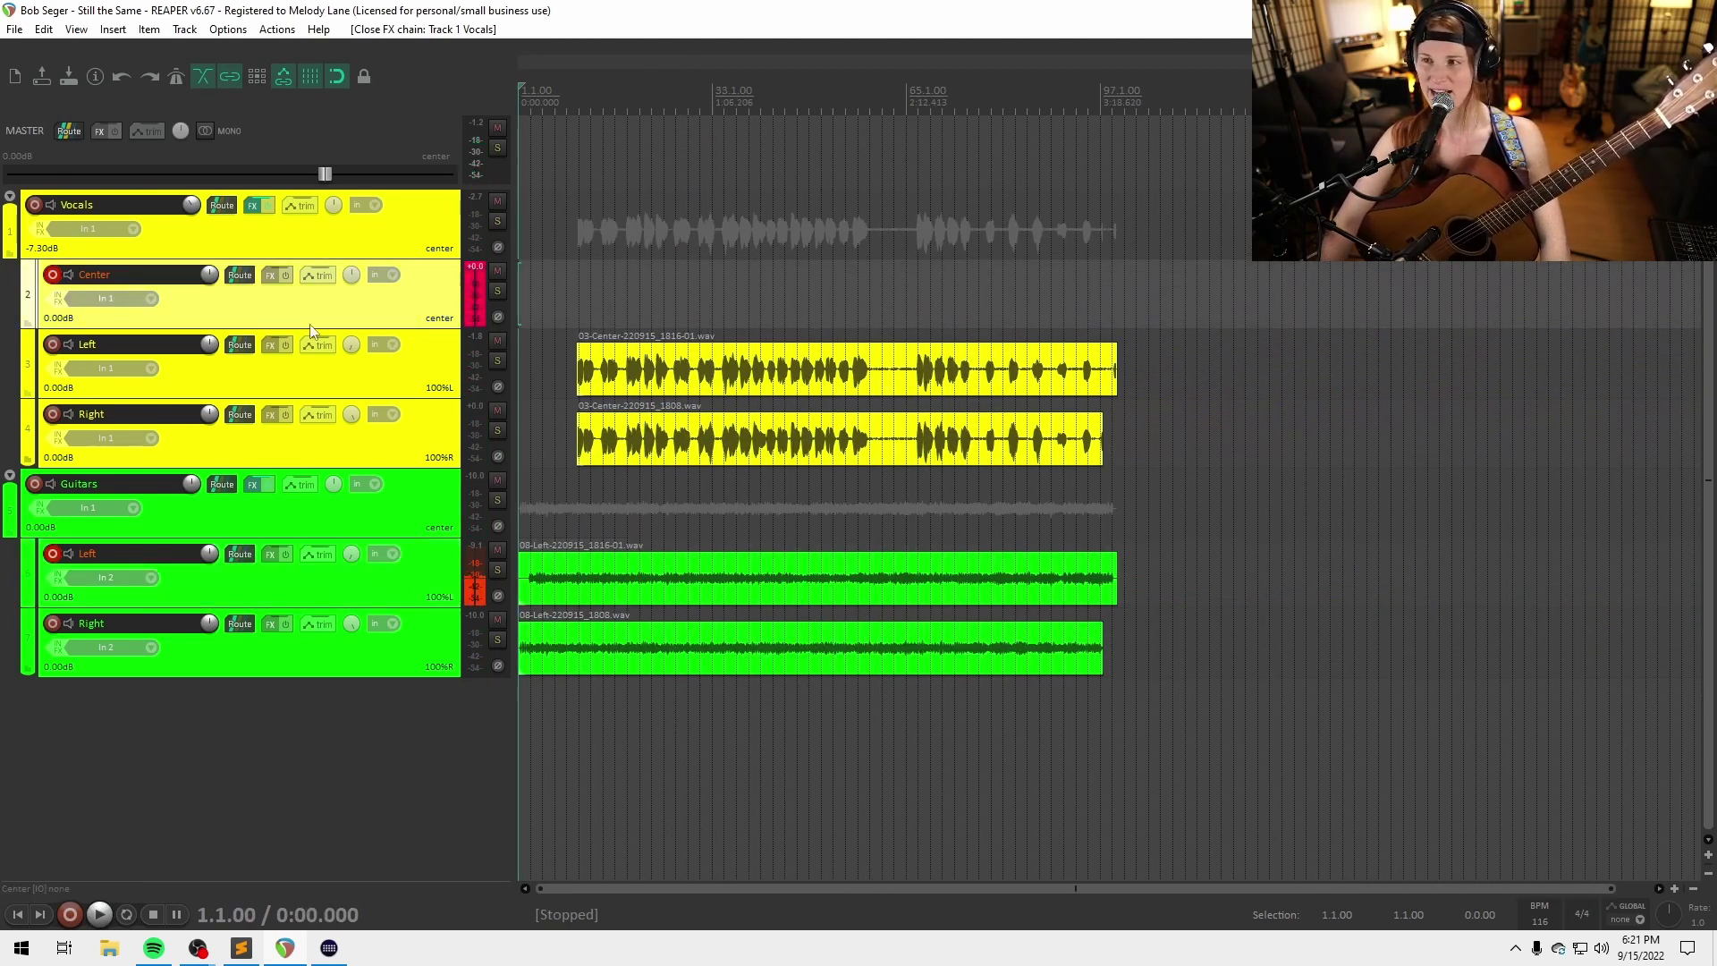
{"action": "left_click", "coordinate": [427, 231]}
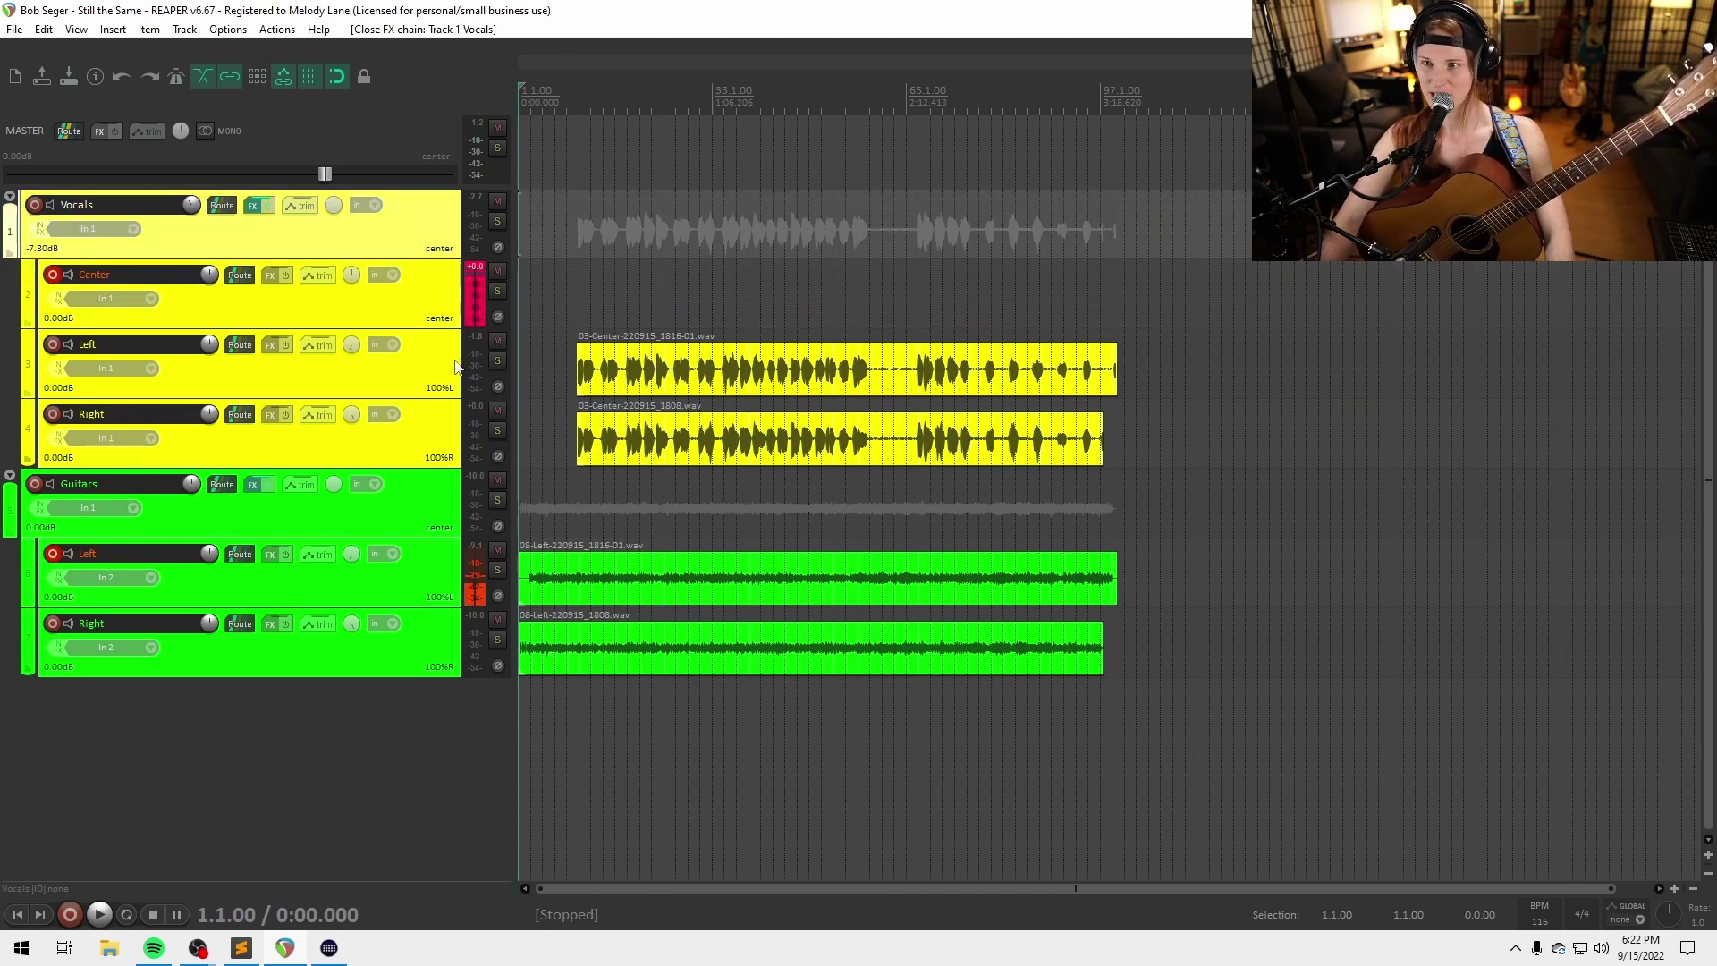
{"action": "left_click", "coordinate": [452, 441]}
{"action": "key", "text": "ctrl+v"}
{"action": "scroll", "coordinate": [776, 621], "scroll_direction": "down", "scroll_amount": 1}
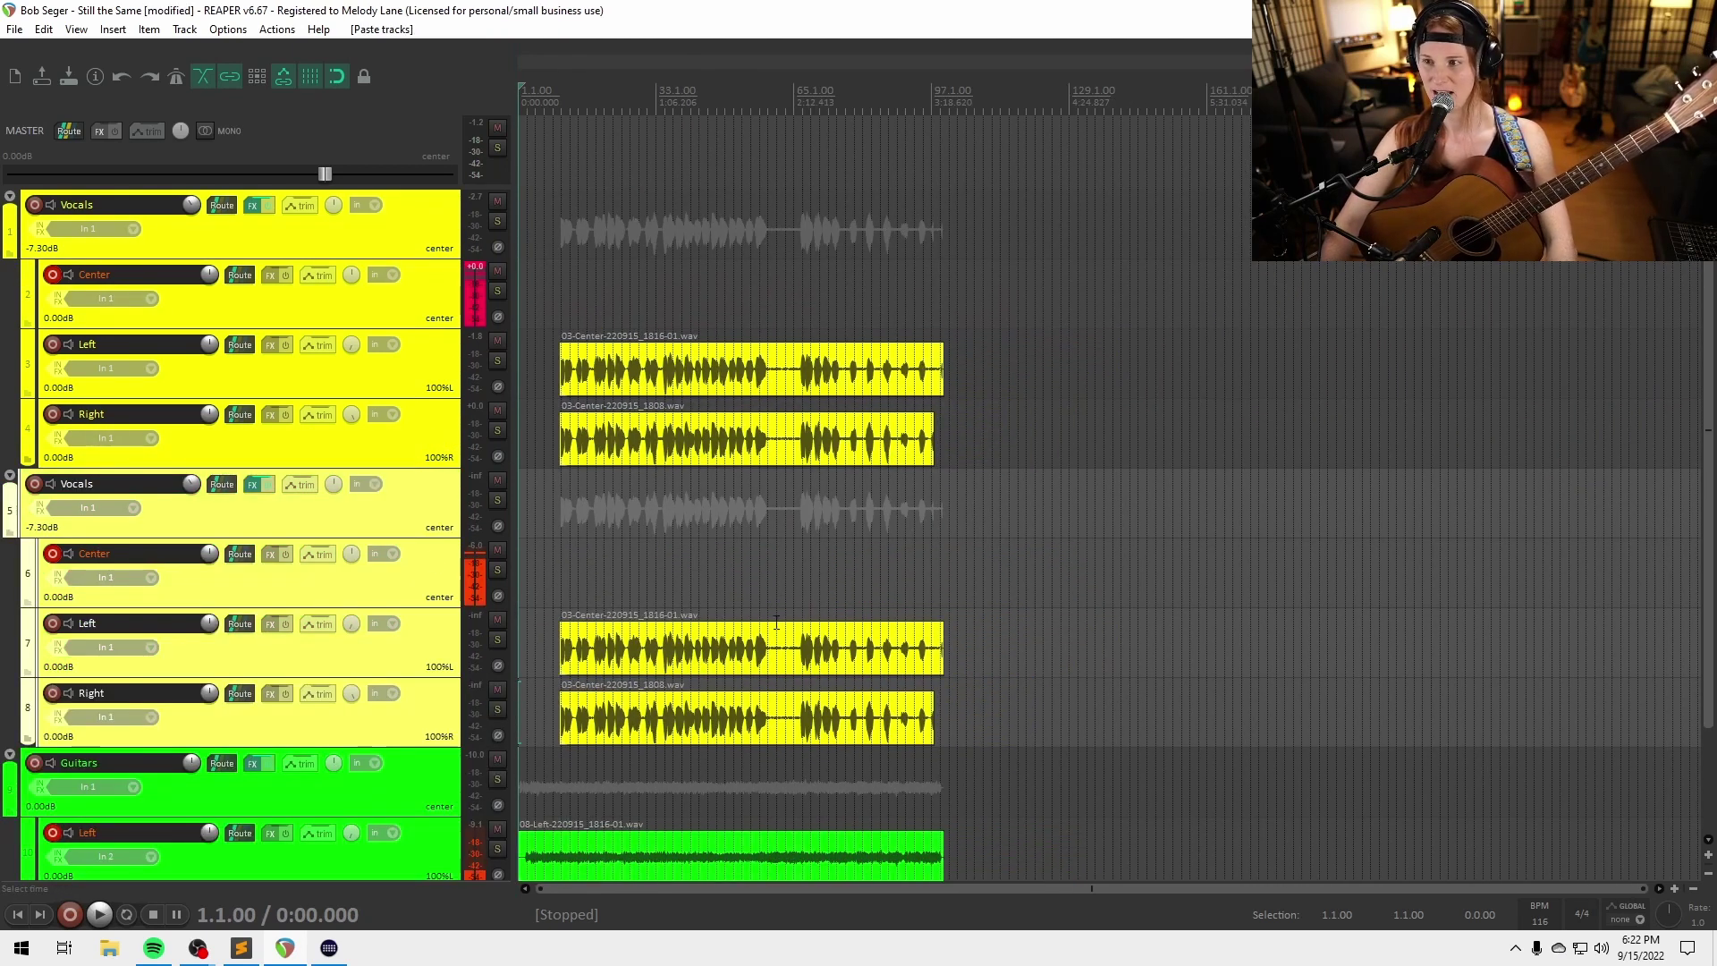
Delete the audio items on the copied vocal tracks and rename the copied folder BG Vocals
{"action": "left_click_drag", "start_coordinate": [988, 614], "coordinate": [526, 762]}
{"action": "key", "text": "Delete"}
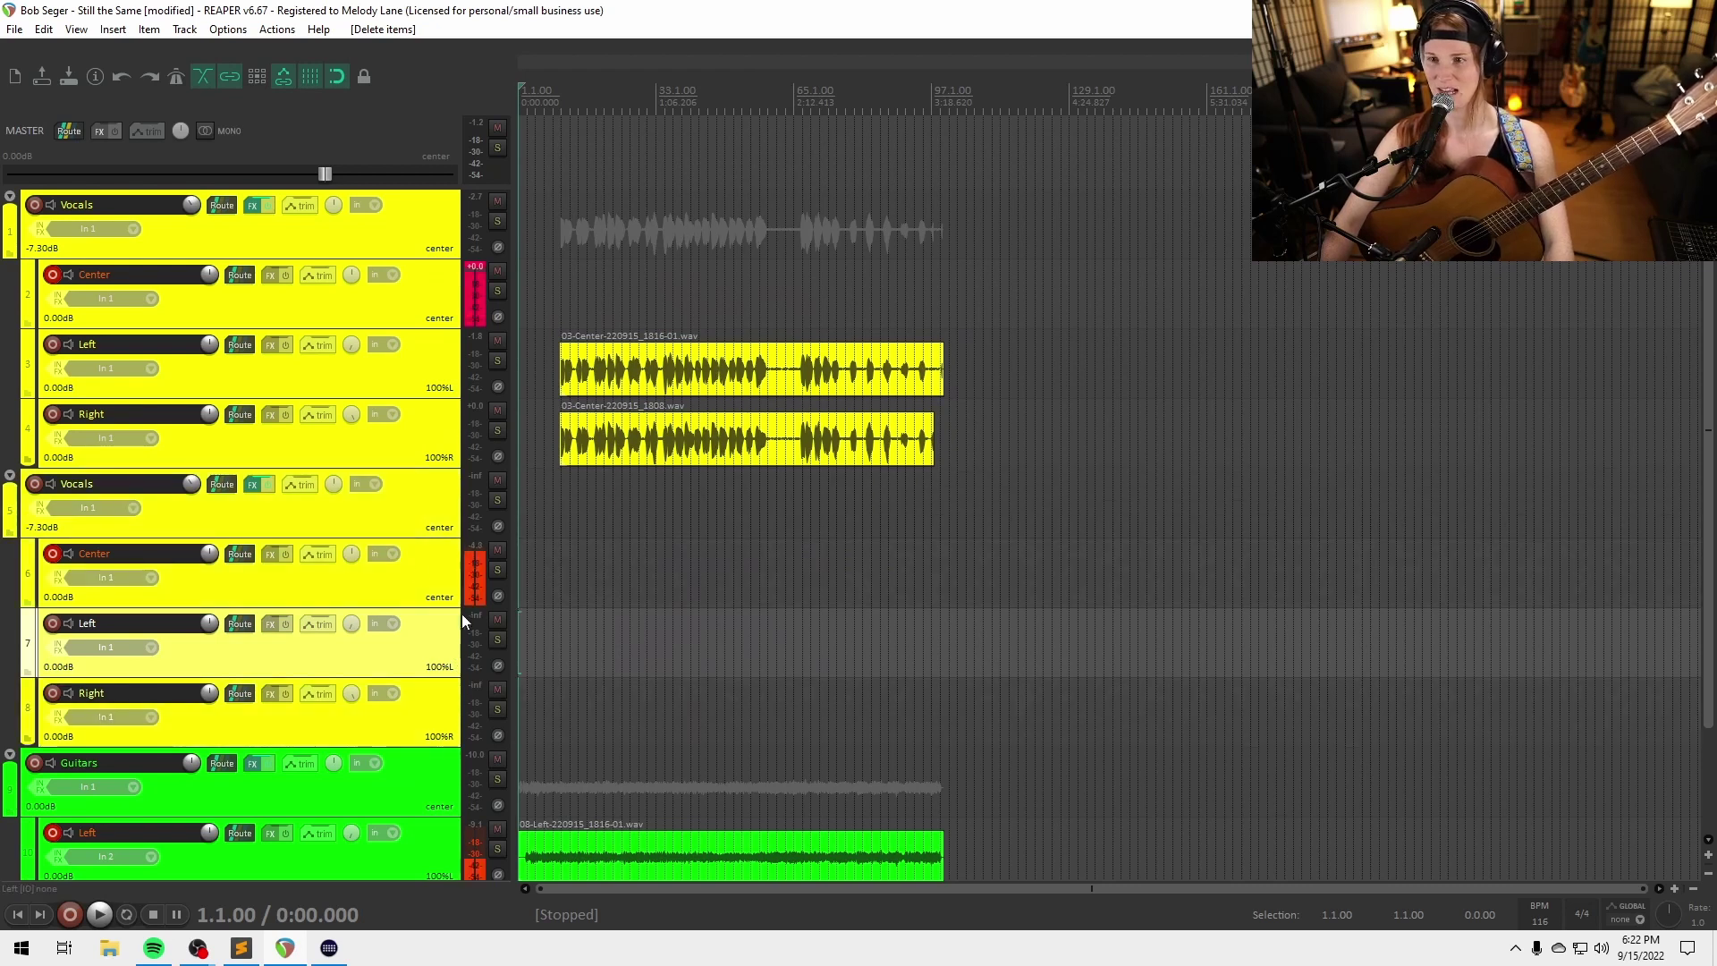
{"action": "double_click", "coordinate": [127, 482]}
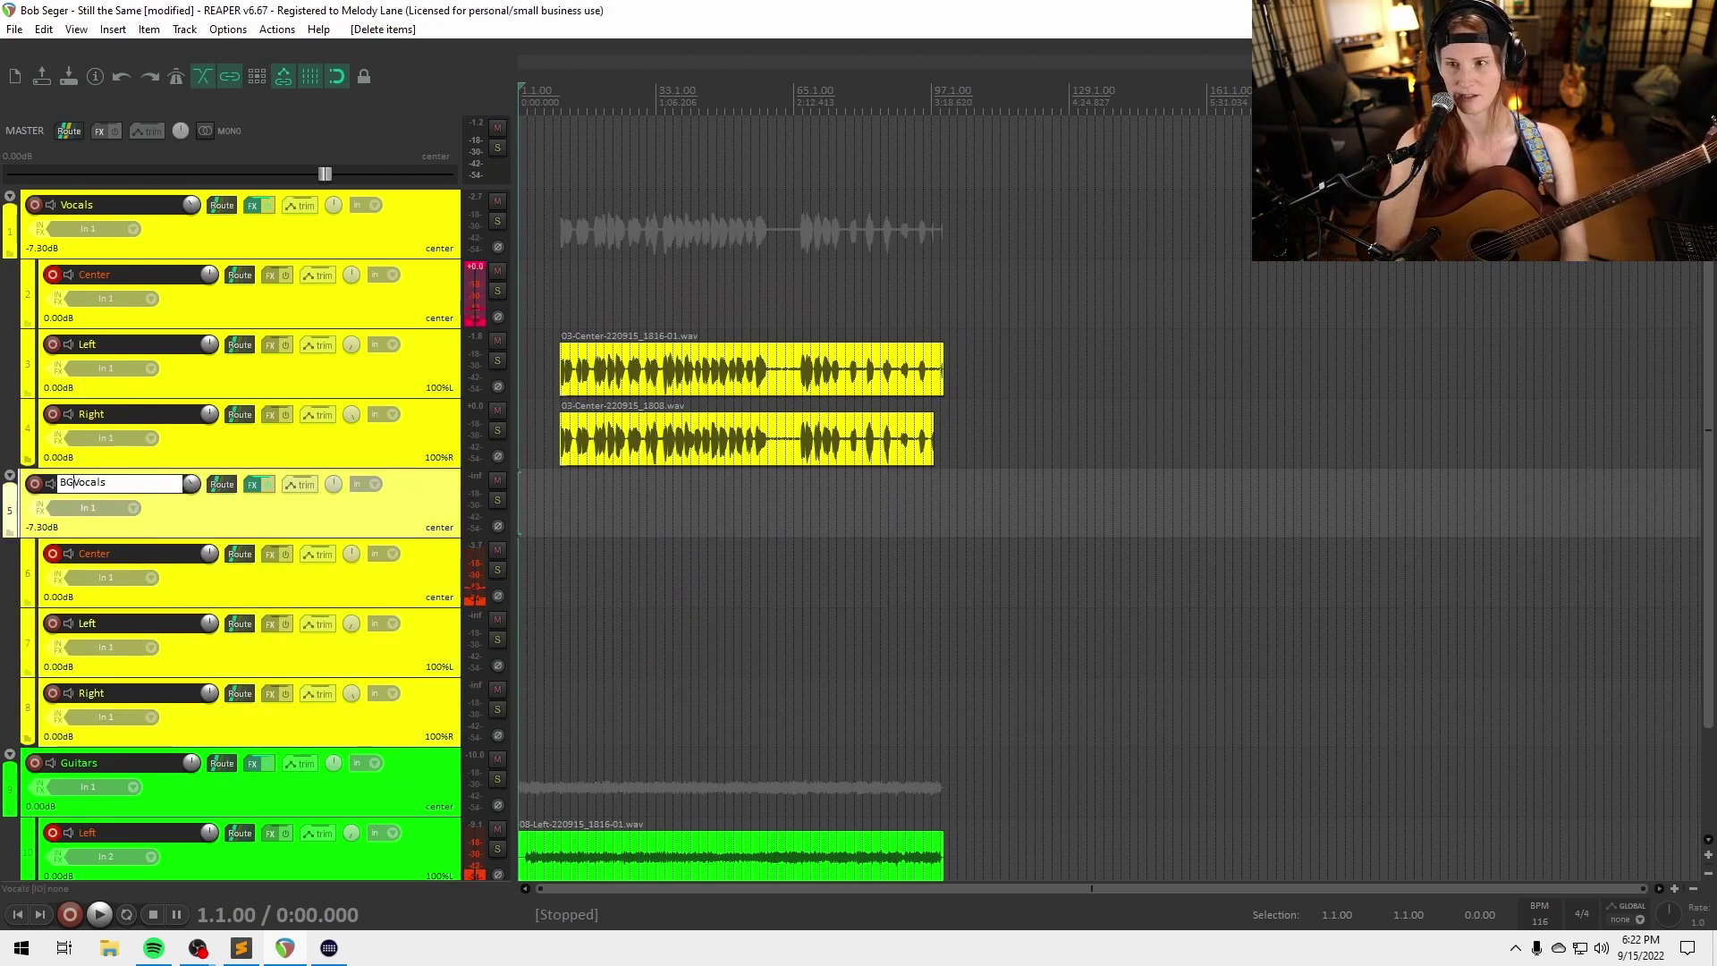
{"action": "type", "text": "BG"}
{"action": "key", "text": "Return"}
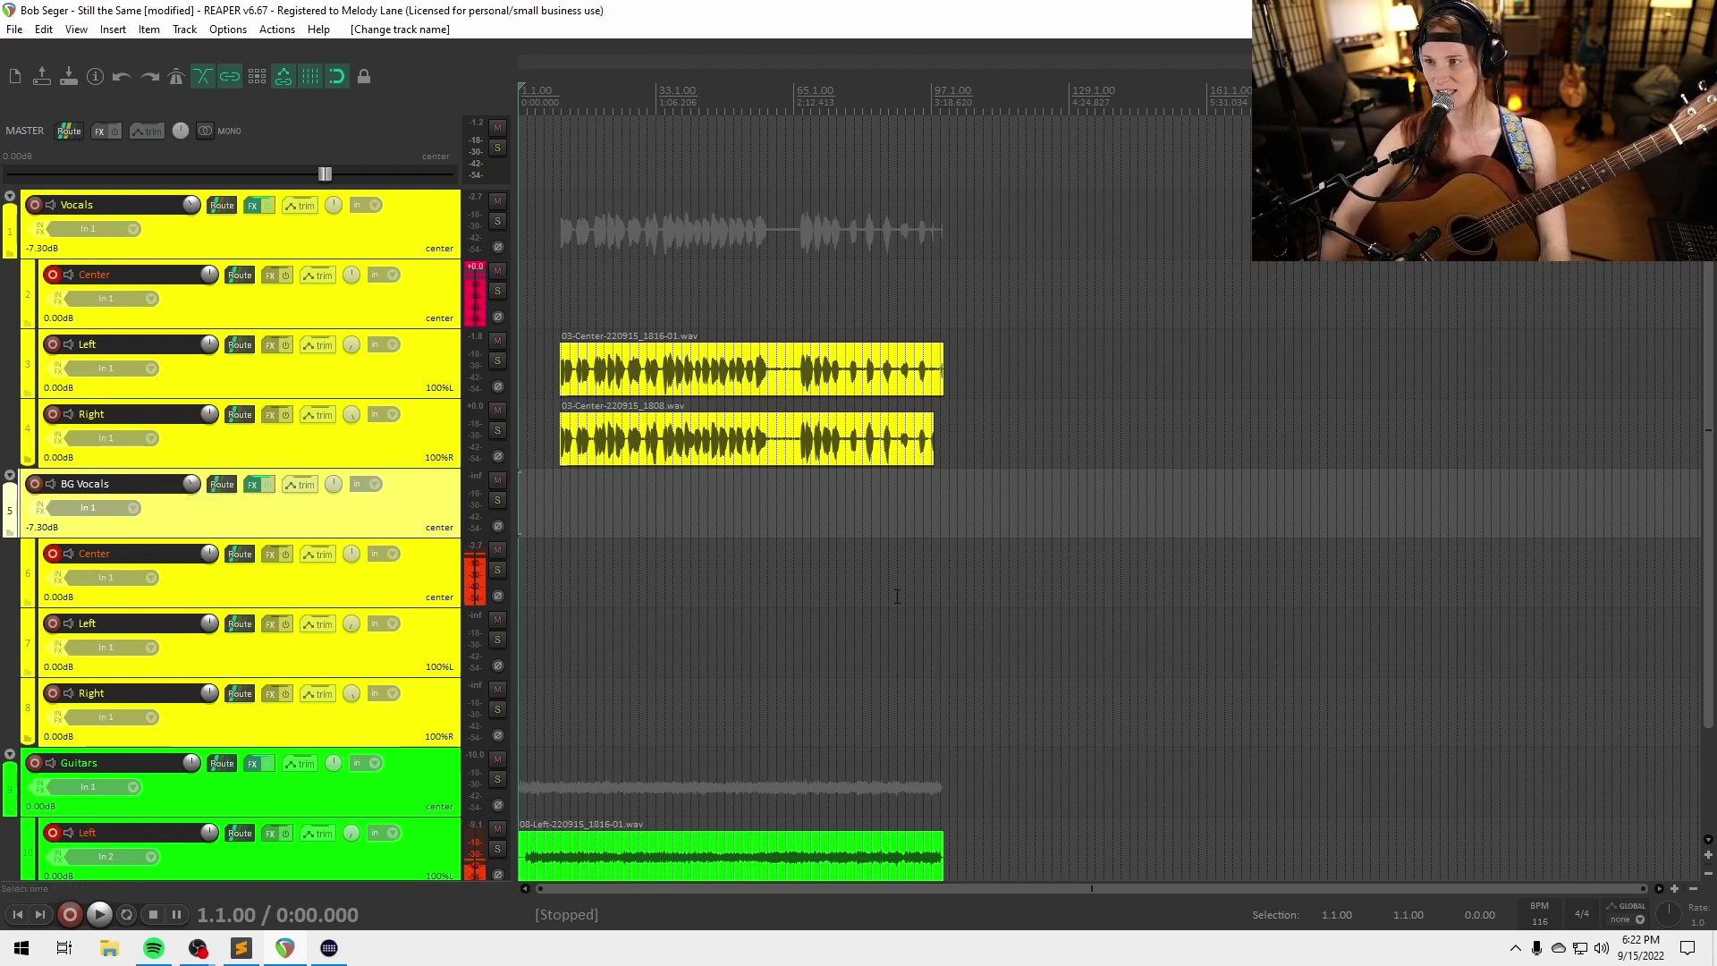
Finish the backing vocal take on the BG Vocals Left track and record-arm the Right track below it
{"action": "left_click", "coordinate": [881, 588]}
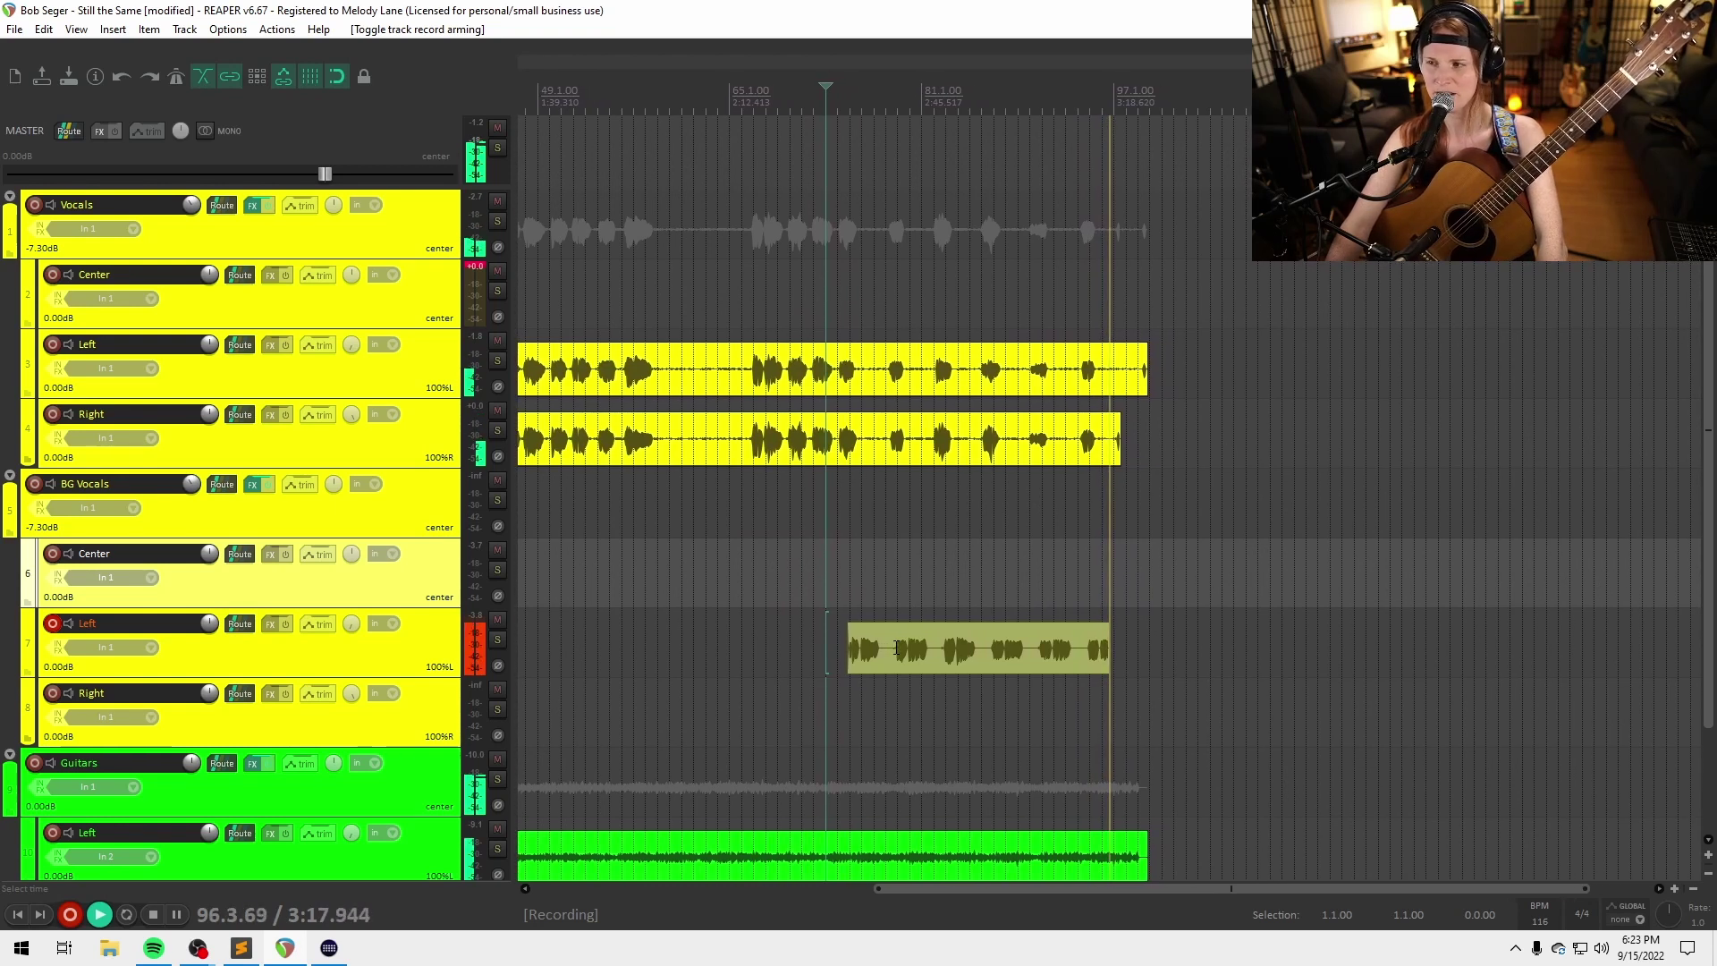
{"action": "key", "text": "space"}
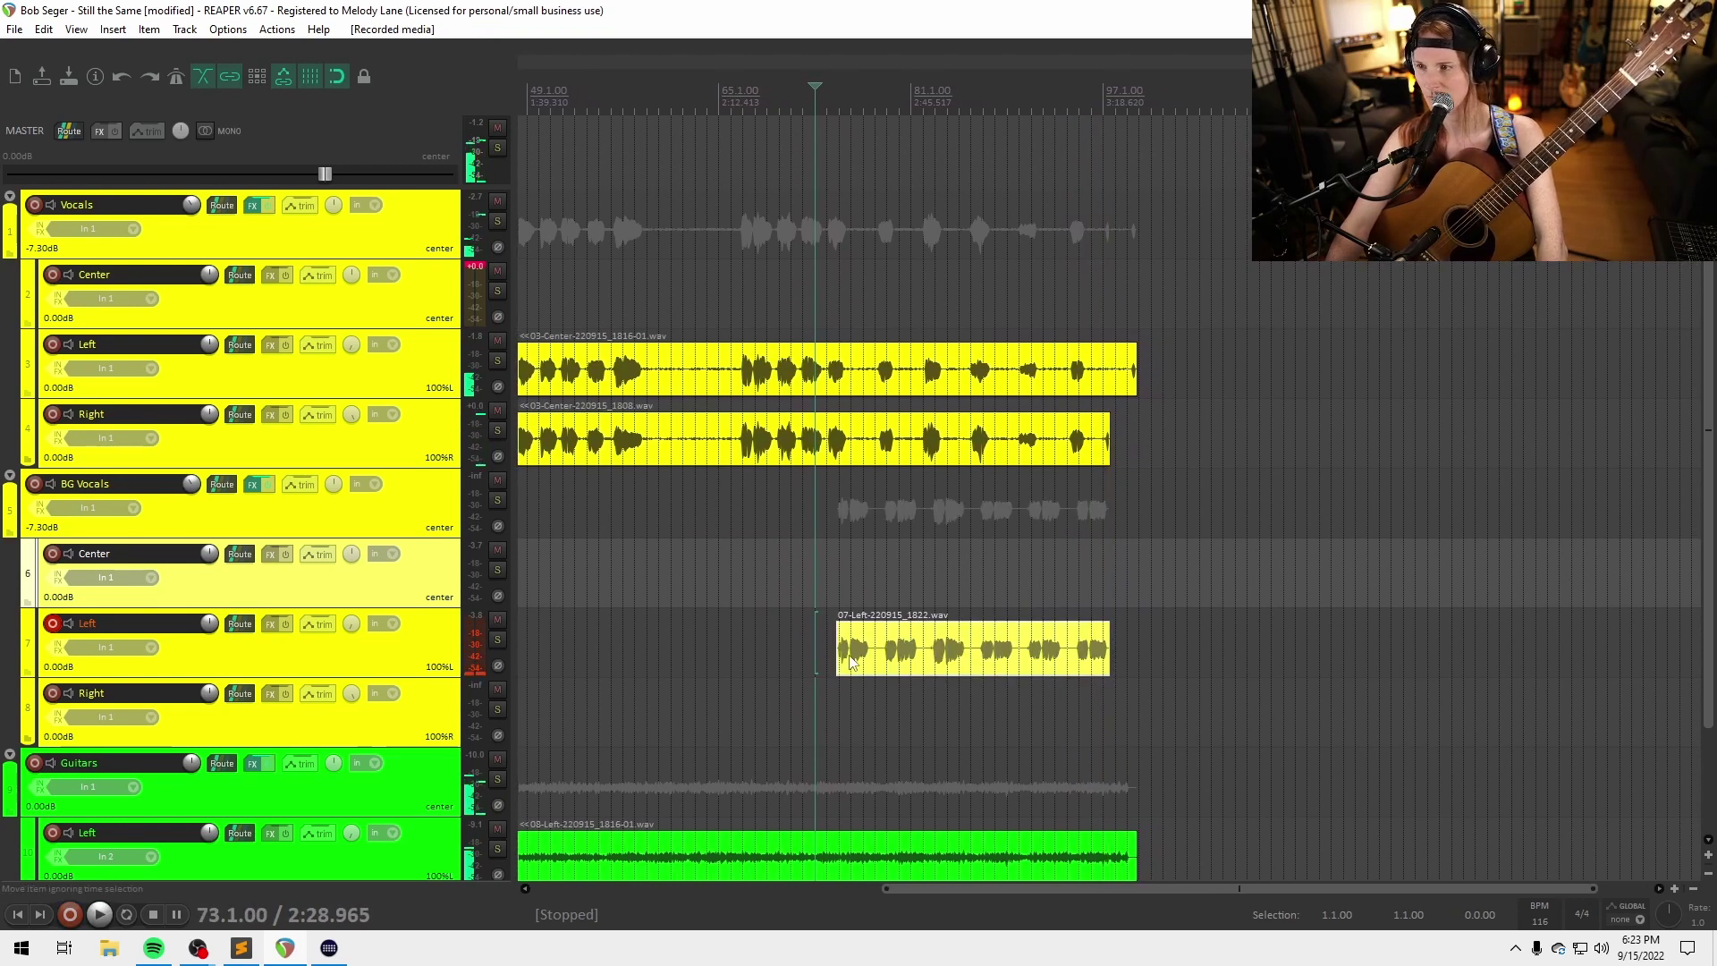
{"action": "left_click", "coordinate": [53, 694]}
{"action": "left_click", "coordinate": [976, 630]}
{"action": "key", "text": "space"}
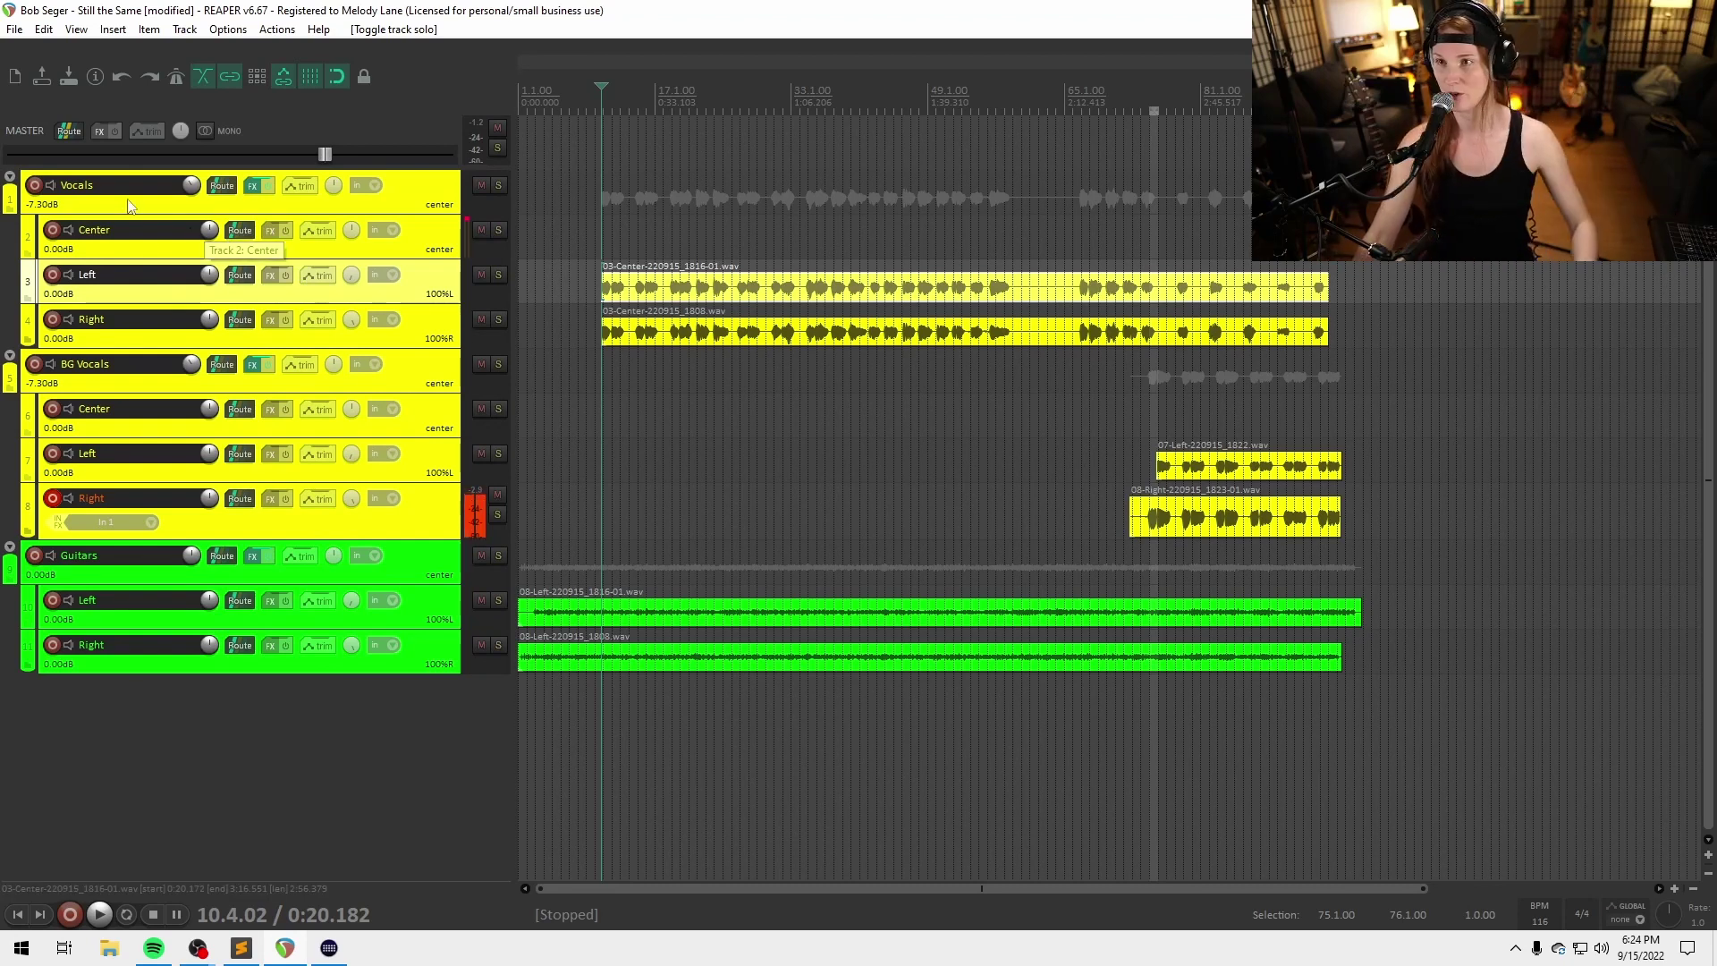
Record-arm the lead vocal Center track and record a take on it from the project start
{"action": "left_click", "coordinate": [417, 229]}
{"action": "left_click", "coordinate": [53, 230]}
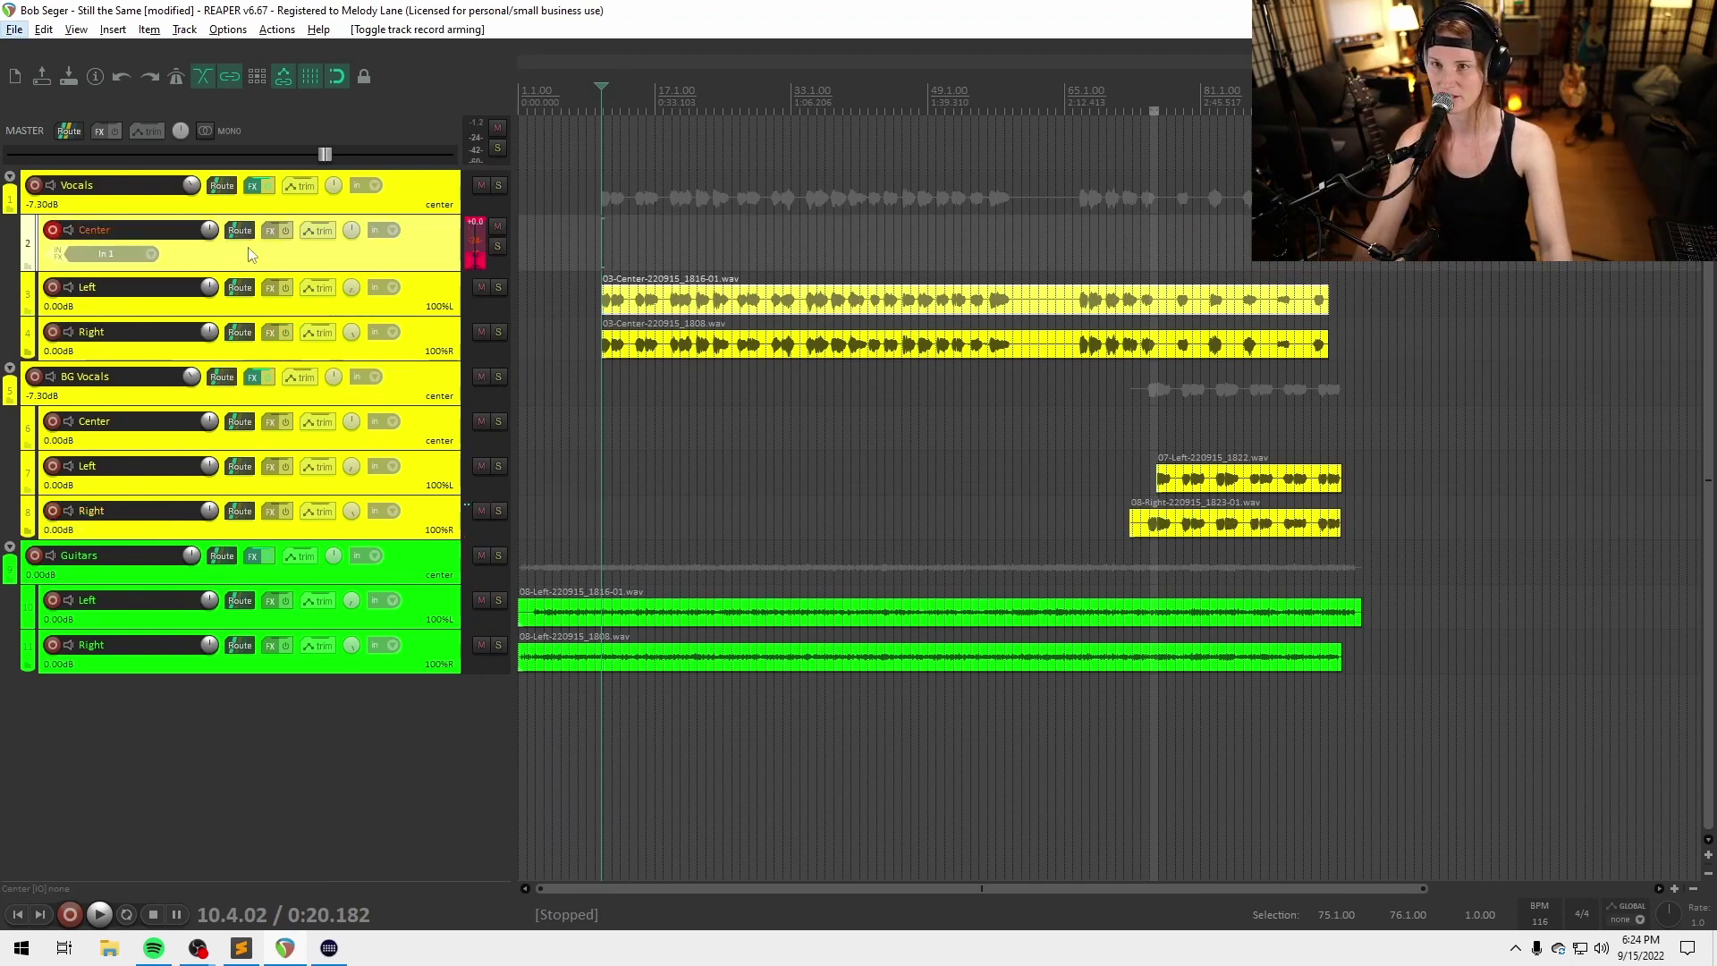
{"action": "left_click", "coordinate": [572, 247]}
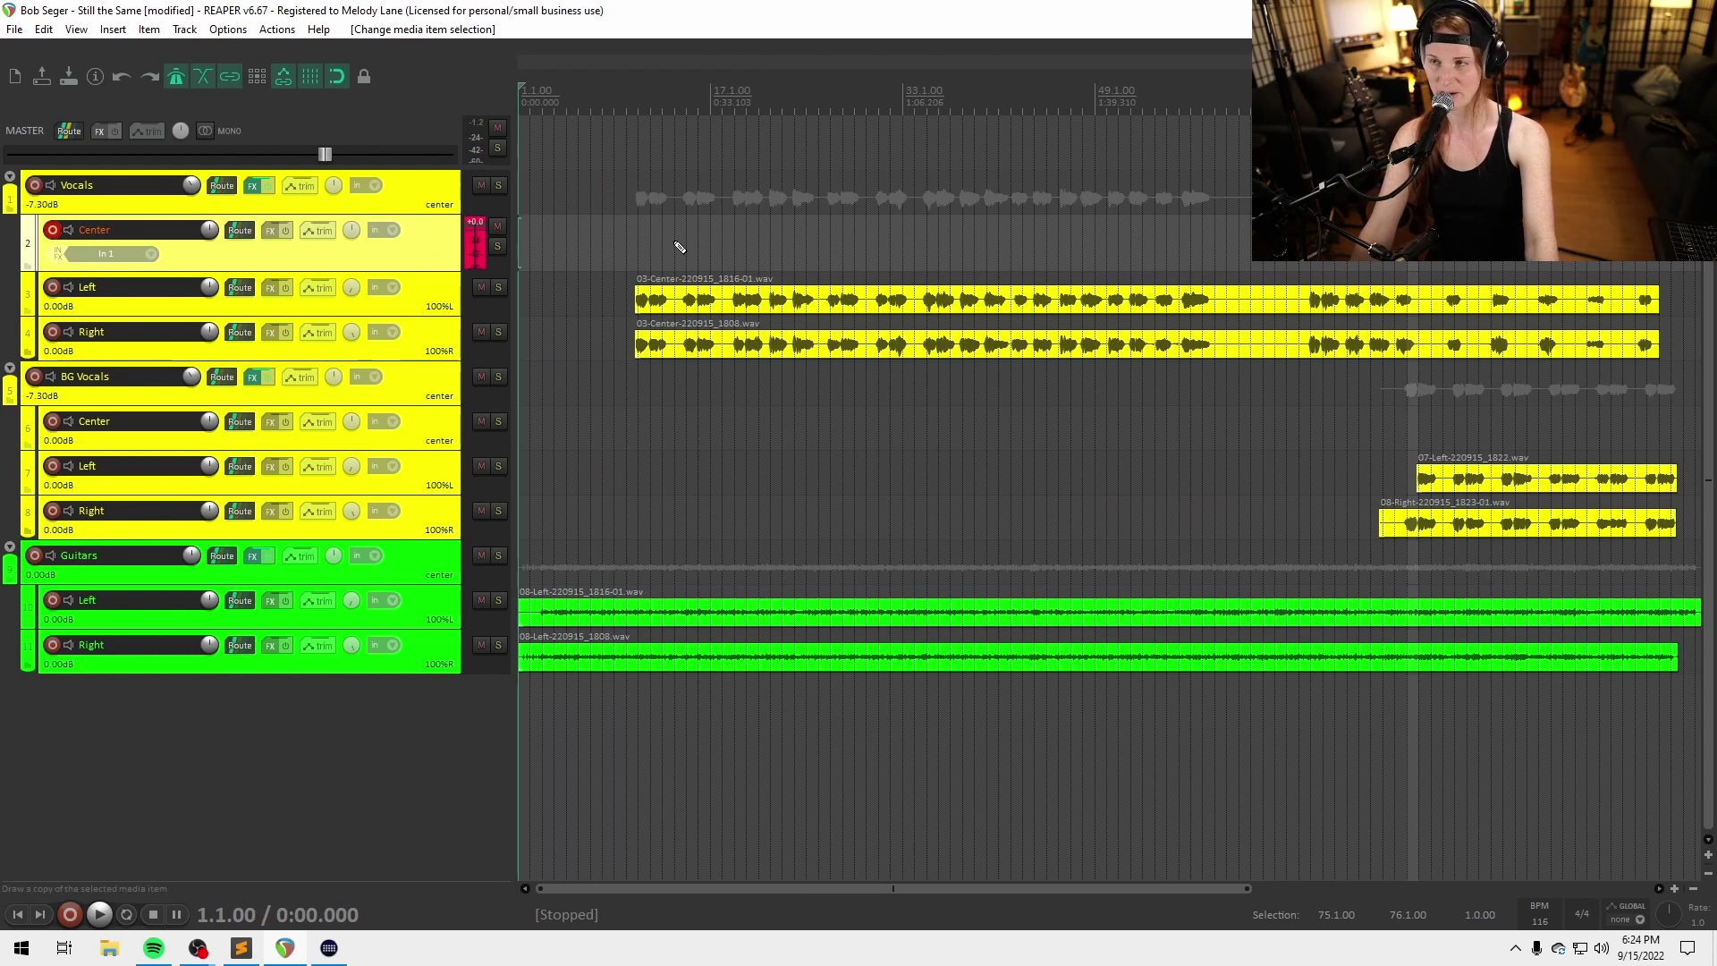
{"action": "key", "text": "ctrl+r"}
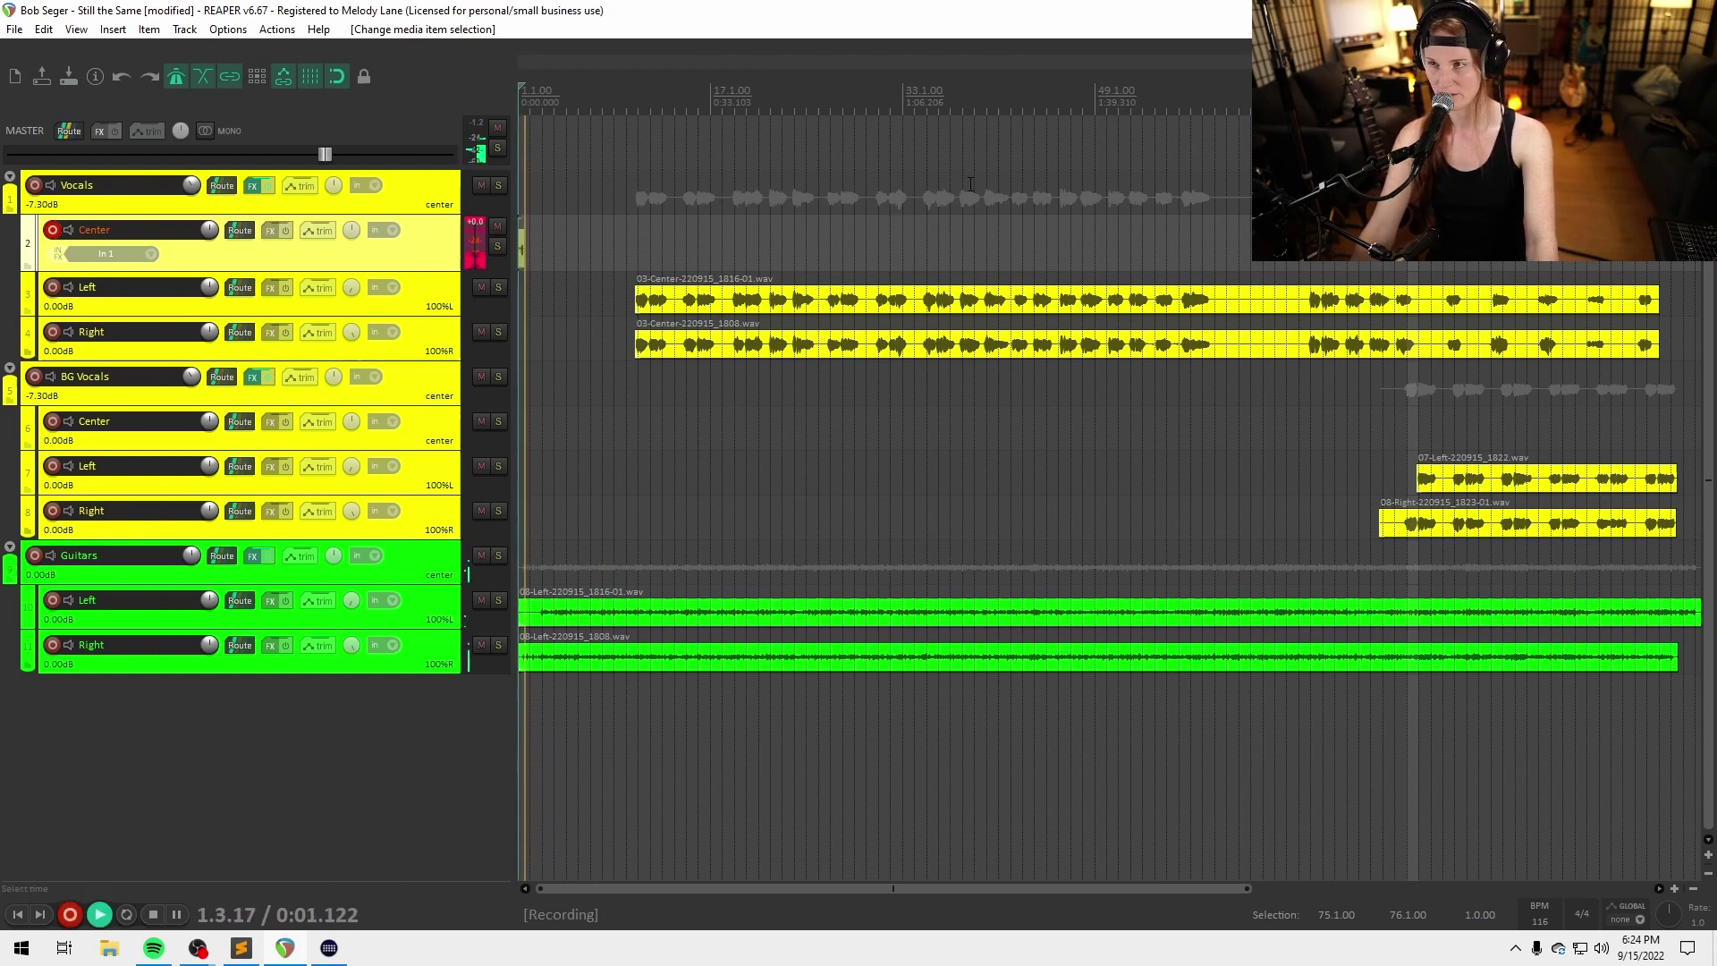
{"action": "key", "text": "super+Right"}
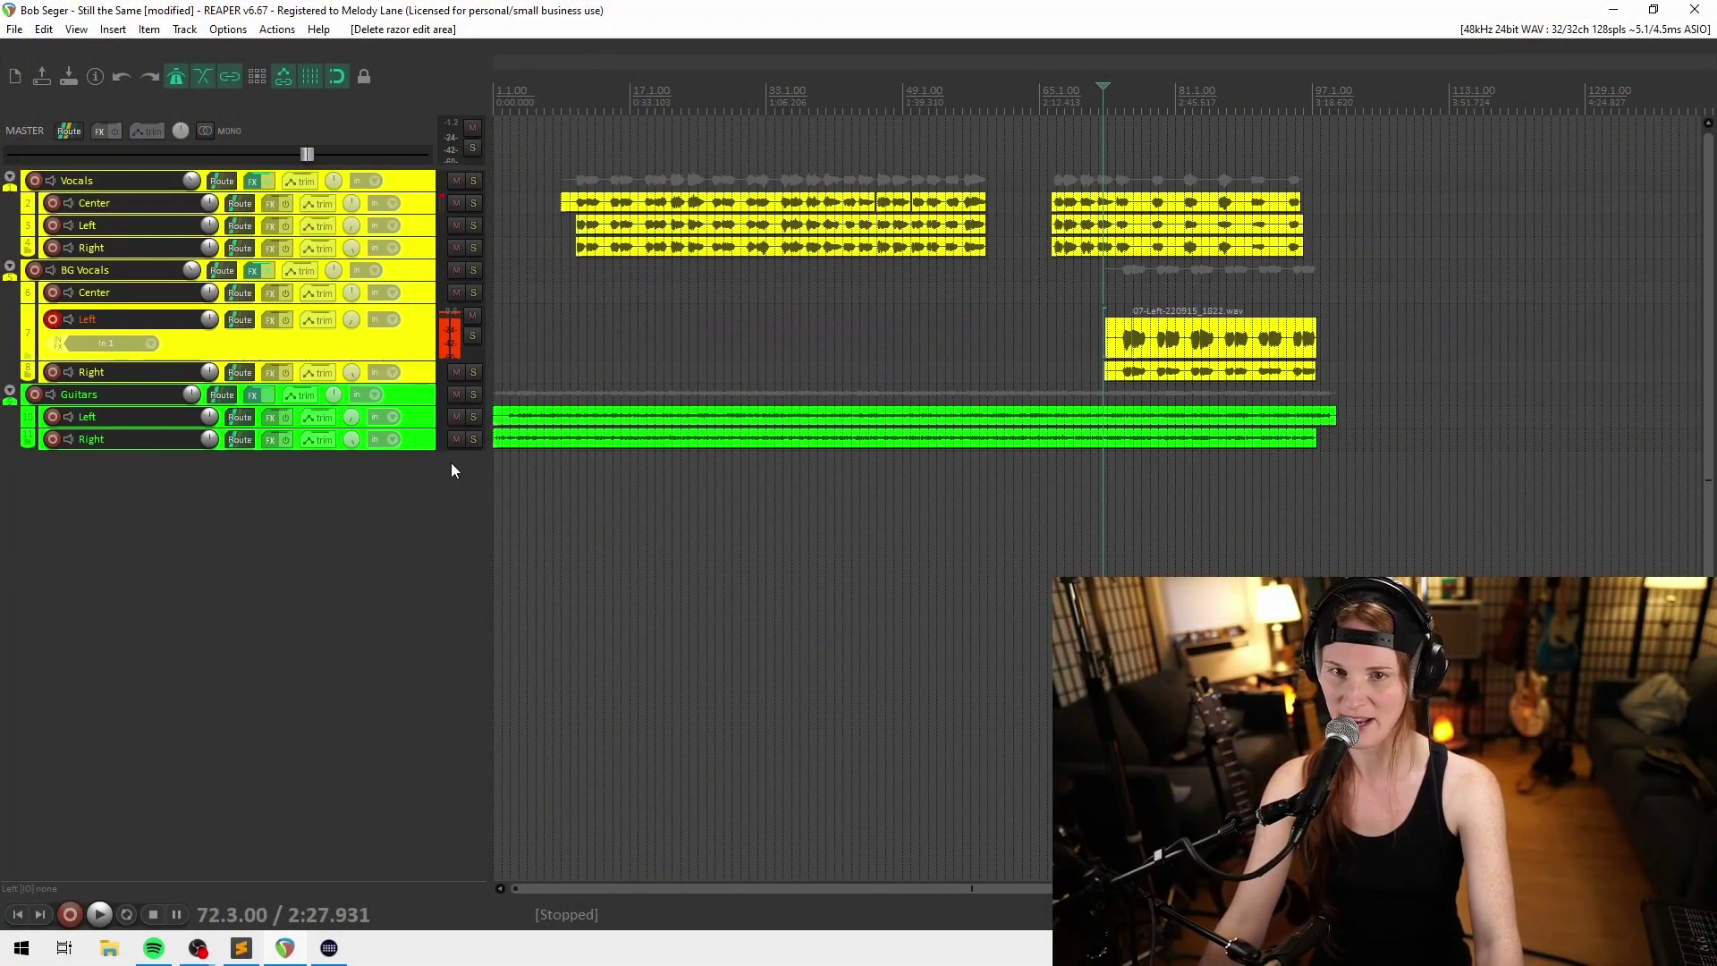
Review the doubled guitar items, the three lead vocal takes and the backing vocal items on the timeline
{"action": "left_click", "coordinate": [548, 426]}
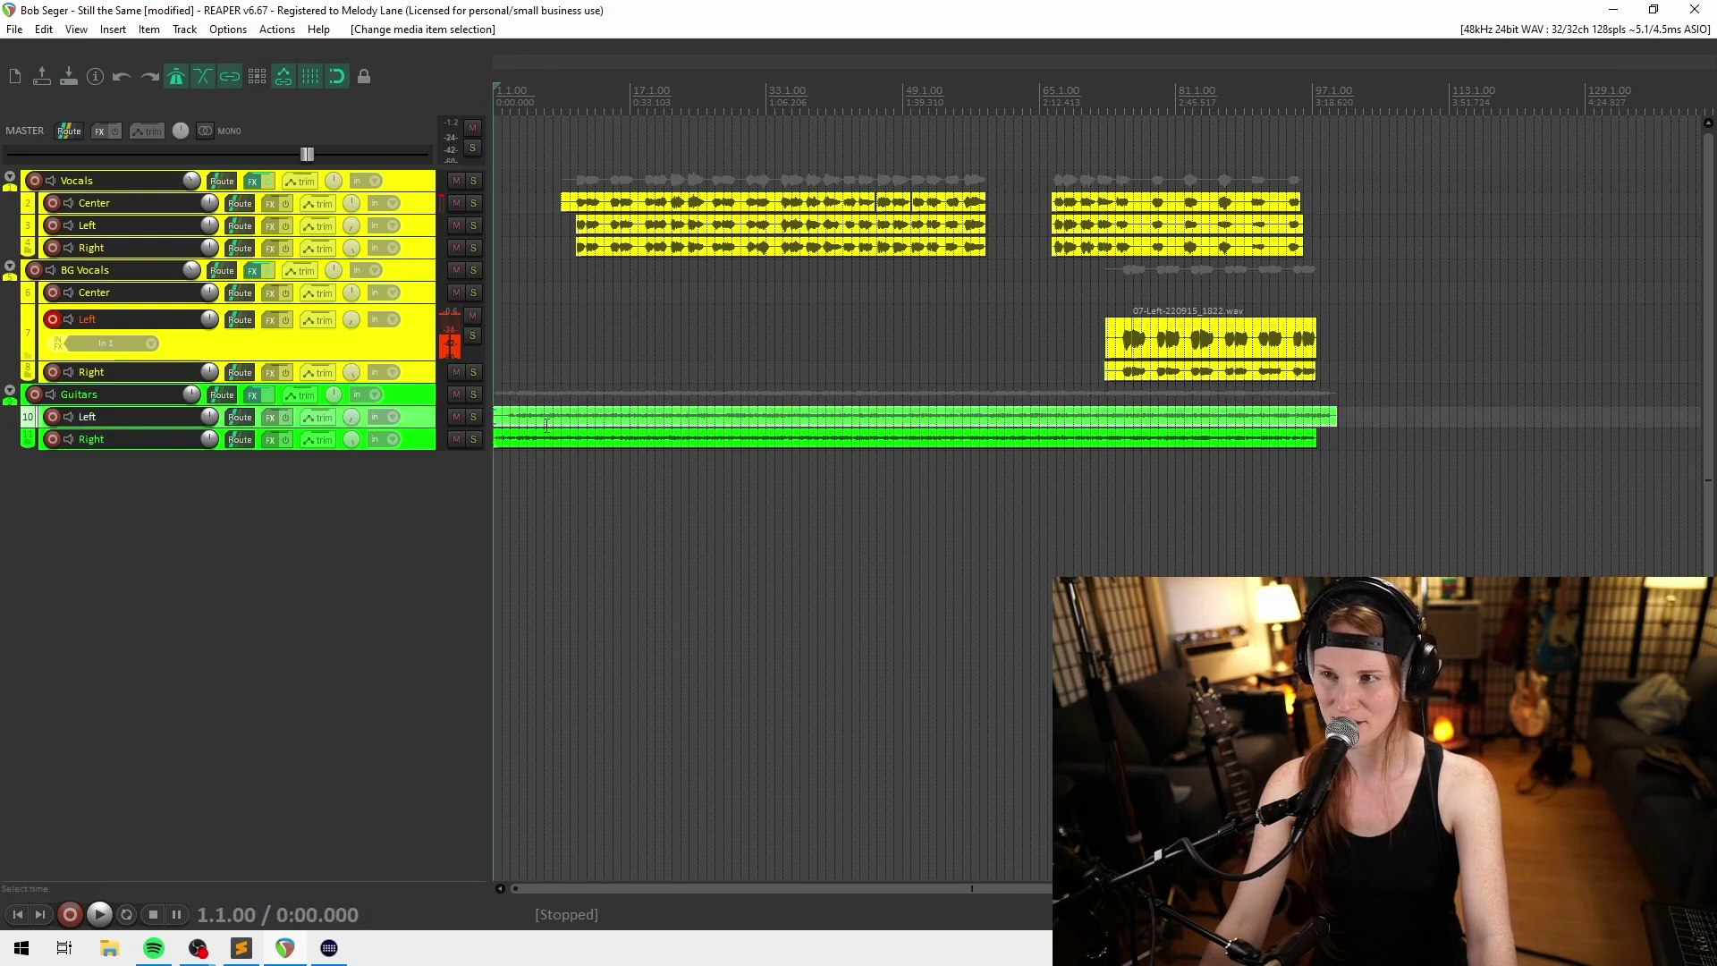
{"action": "left_click_drag", "start_coordinate": [588, 473], "coordinate": [578, 397]}
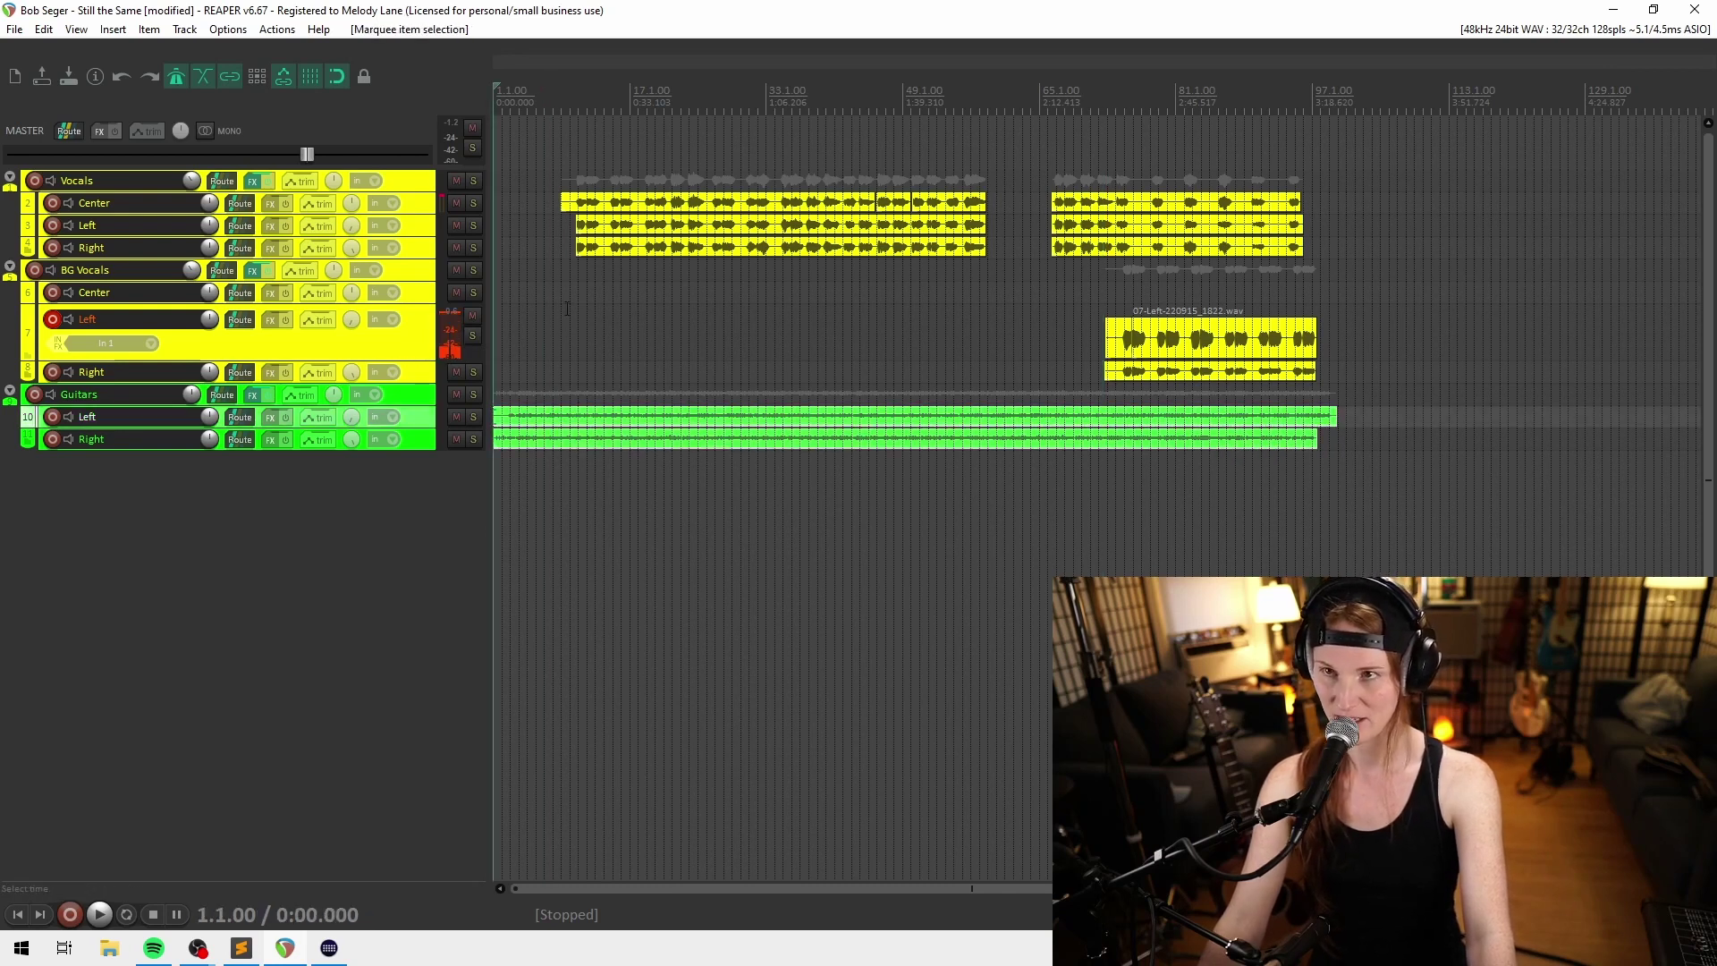
{"action": "left_click", "coordinate": [606, 224]}
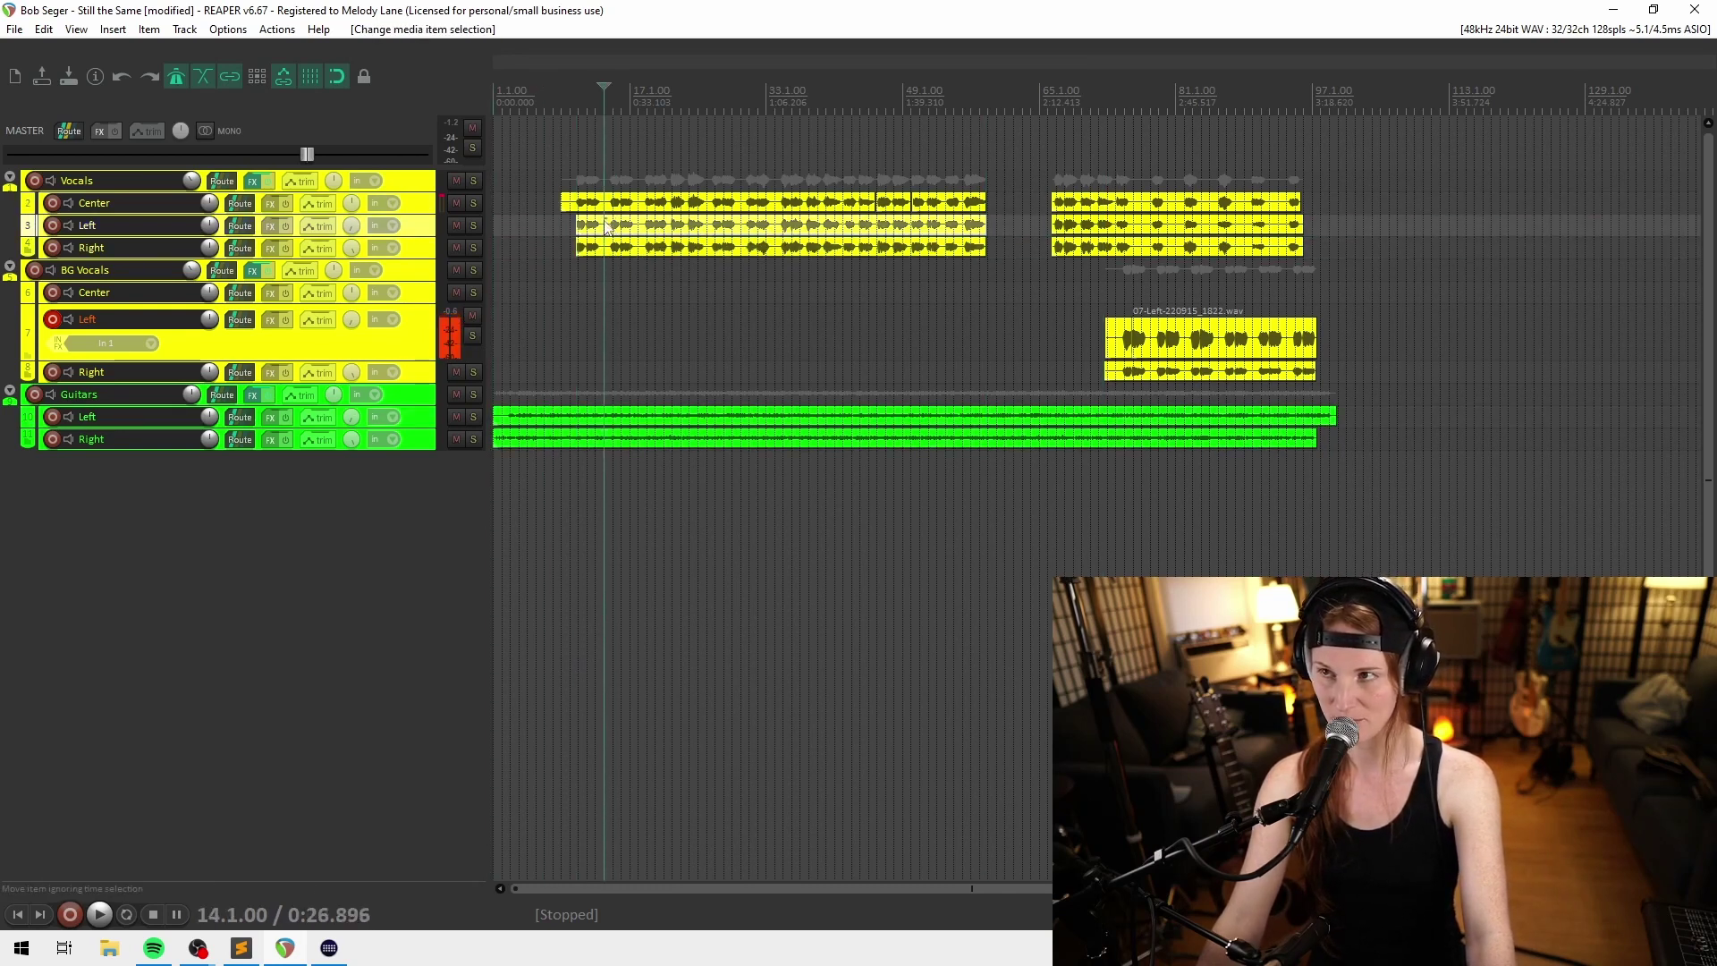
{"action": "left_click", "coordinate": [604, 206]}
{"action": "left_click", "coordinate": [555, 203]}
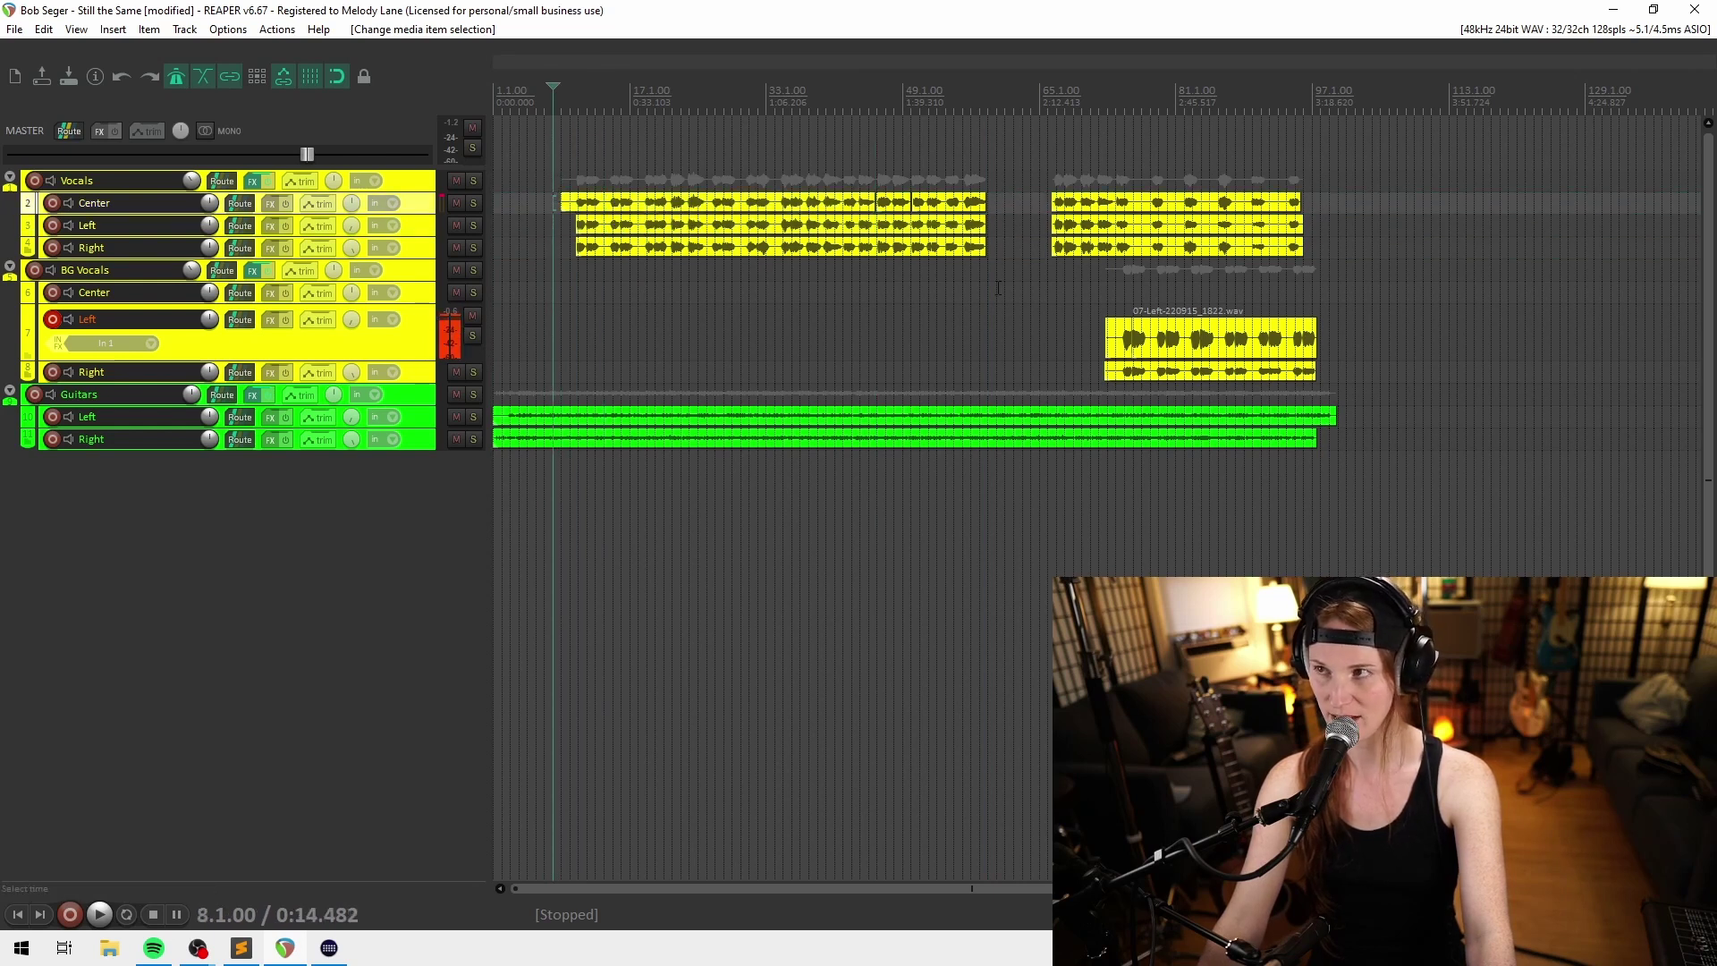
{"action": "left_click", "coordinate": [1097, 320]}
{"action": "scroll", "coordinate": [1097, 319], "scroll_direction": "up", "scroll_amount": 2}
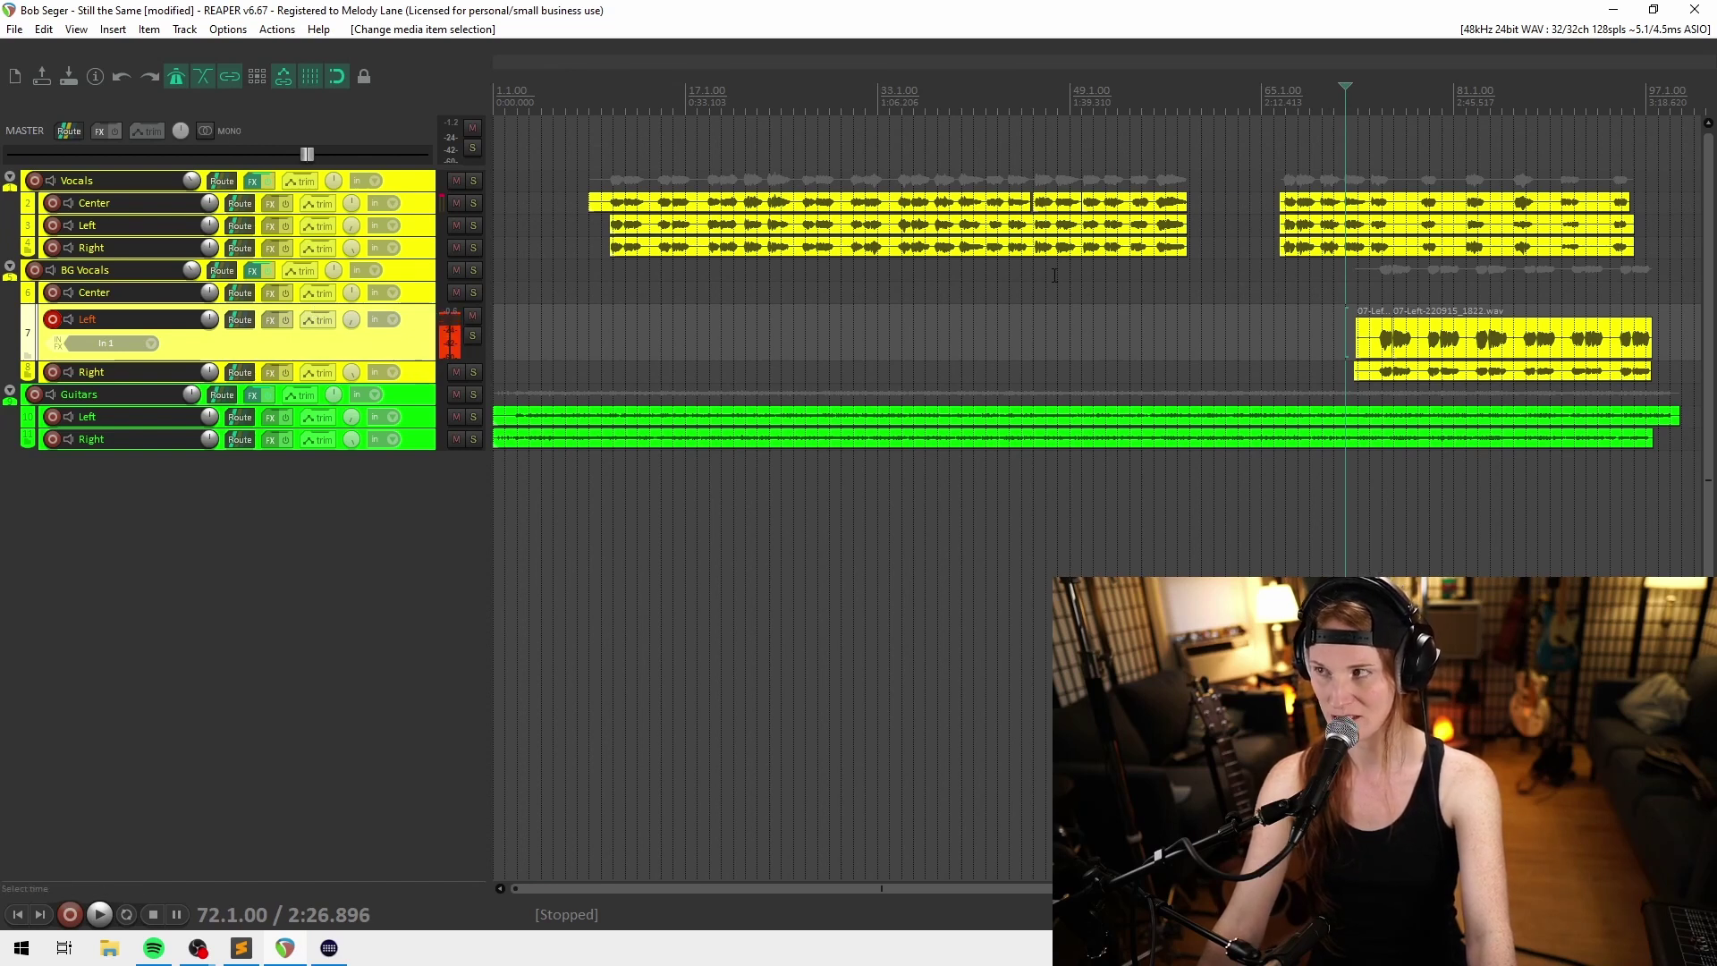
Remove the empty Center track from the BG Vocals folder and save the project
{"action": "left_click", "coordinate": [422, 293]}
{"action": "key", "text": "Delete"}
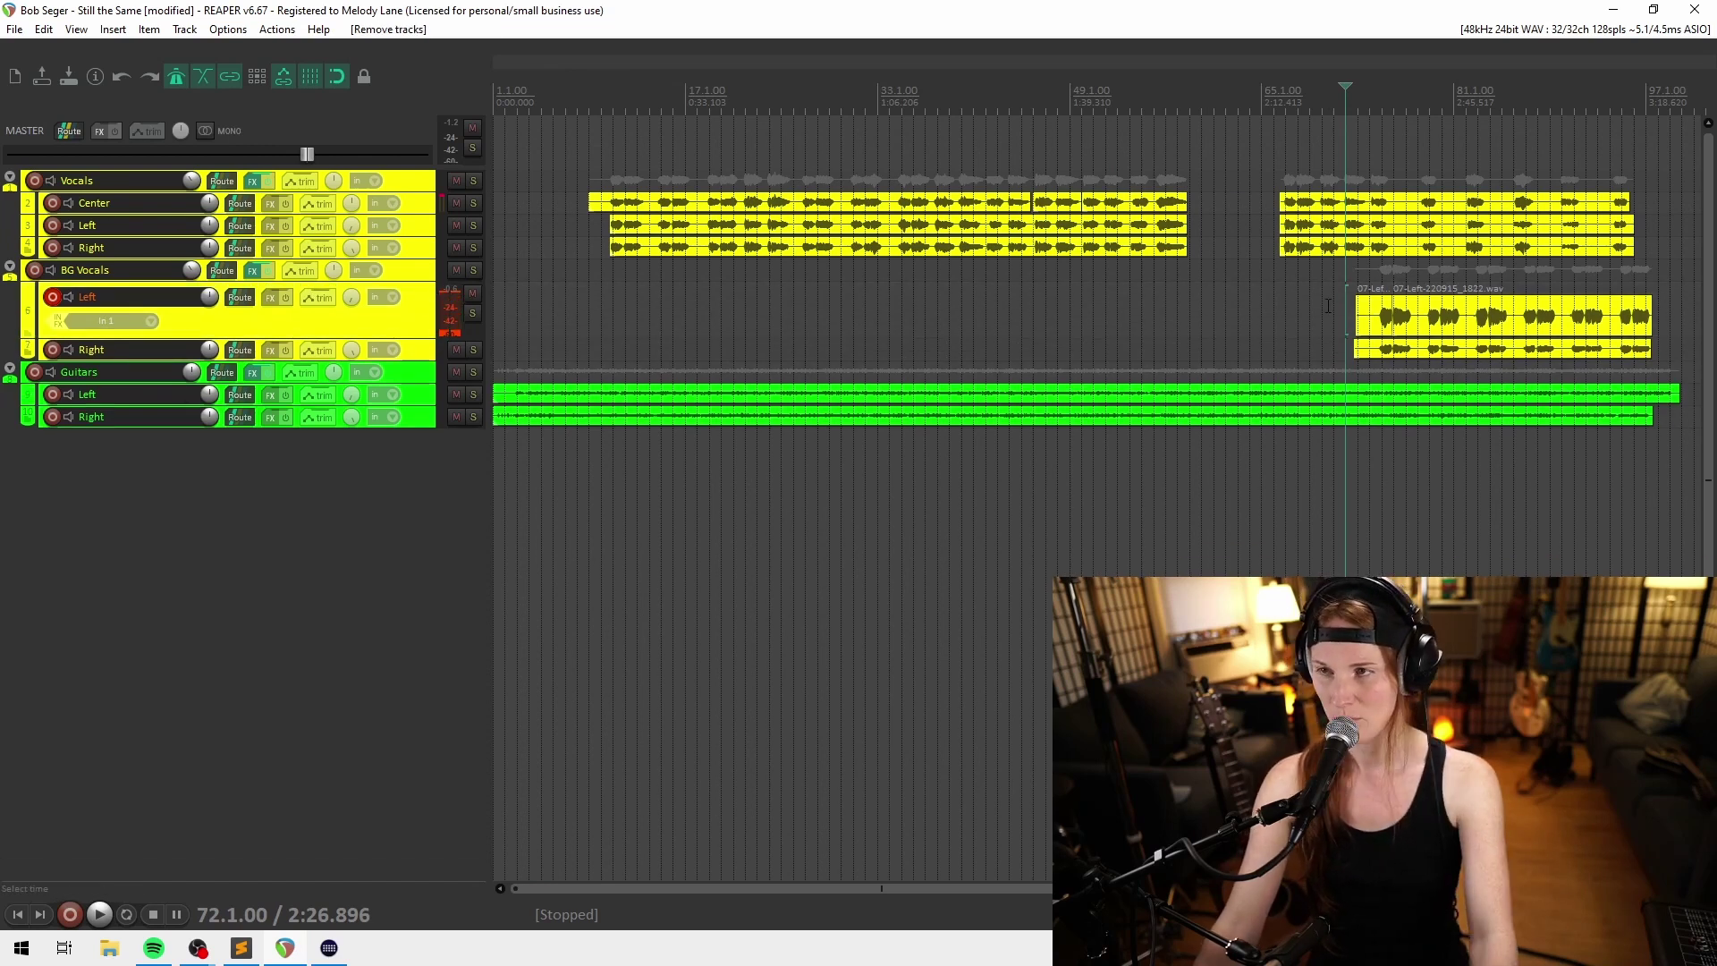
{"action": "key", "text": "ctrl+s"}
Trim the start of the lead Center vocal item to match the Left and Right takes and save the project
{"action": "key", "text": "Home"}
{"action": "left_click_drag", "start_coordinate": [587, 220], "coordinate": [609, 206]}
{"action": "scroll", "coordinate": [821, 464], "scroll_direction": "down", "scroll_amount": 2}
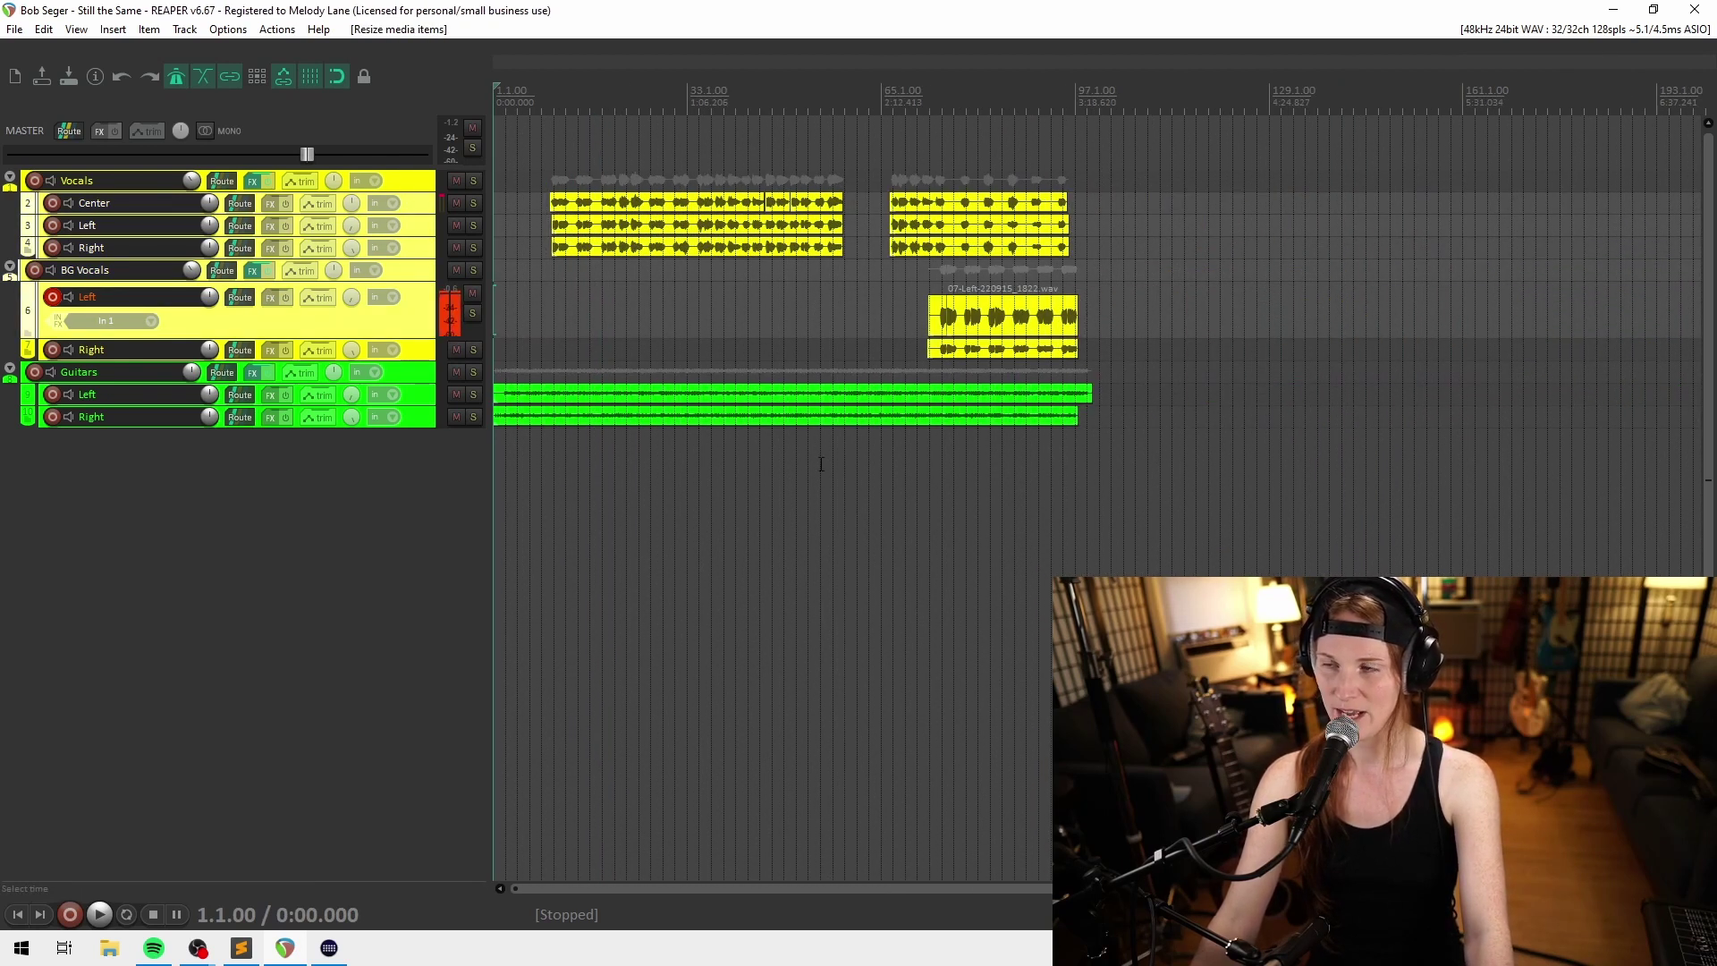
{"action": "left_click", "coordinate": [528, 419]}
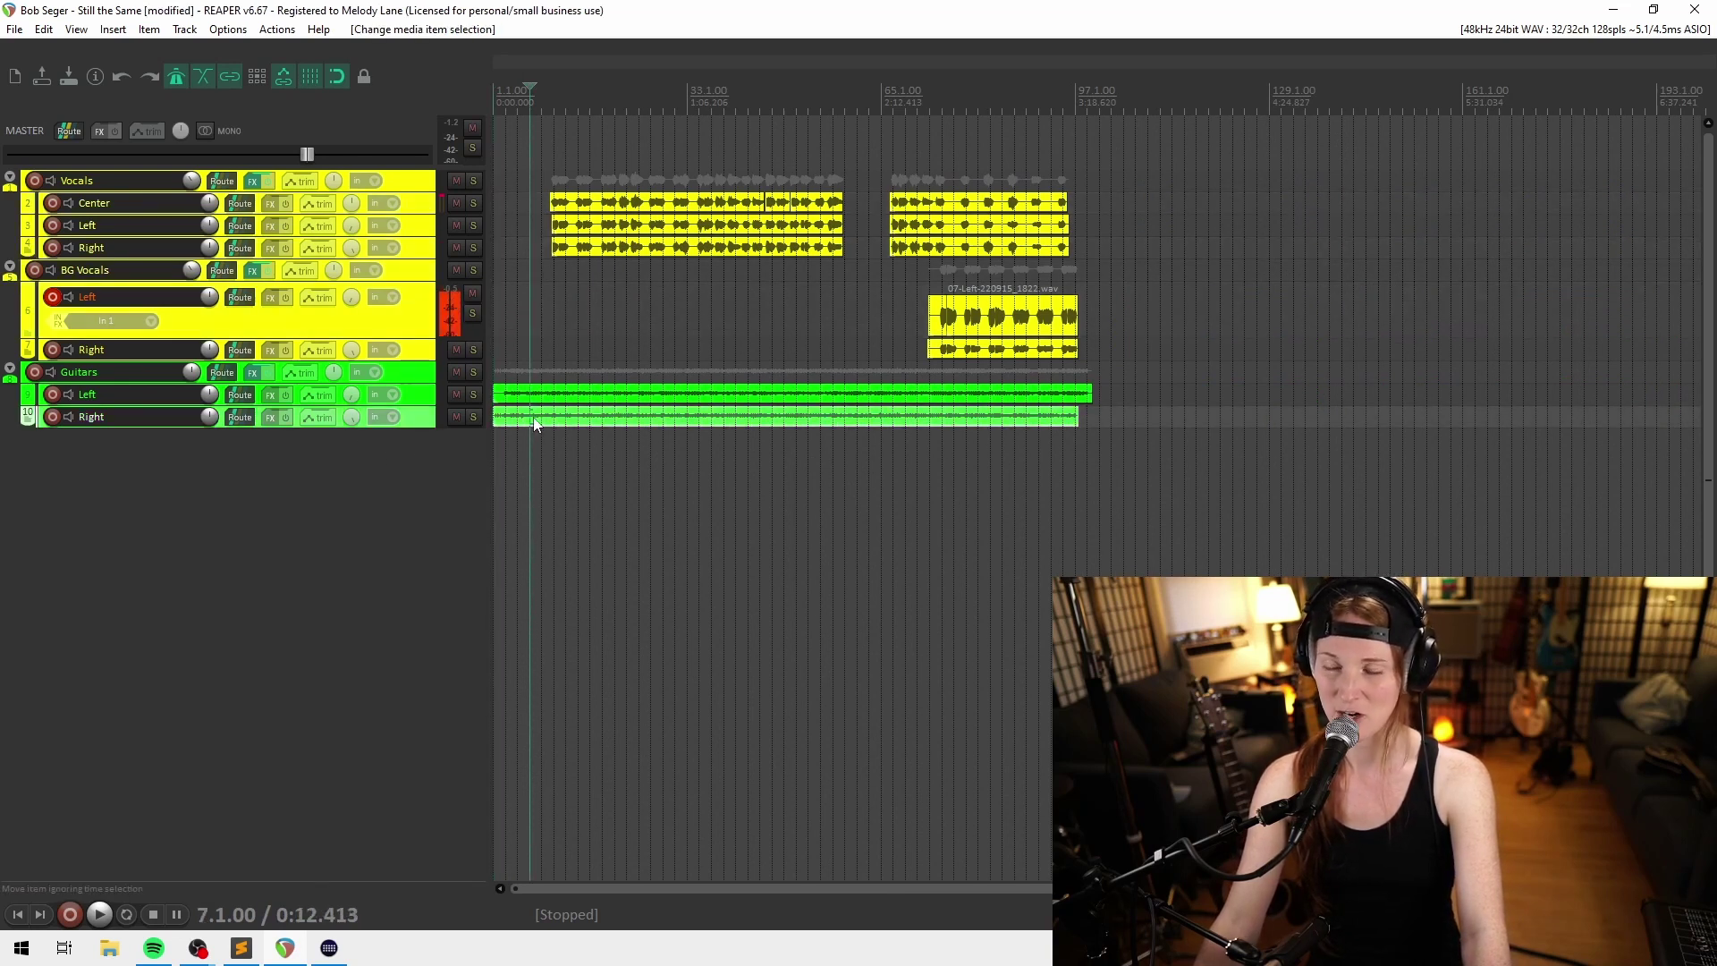
{"action": "key", "text": "Home"}
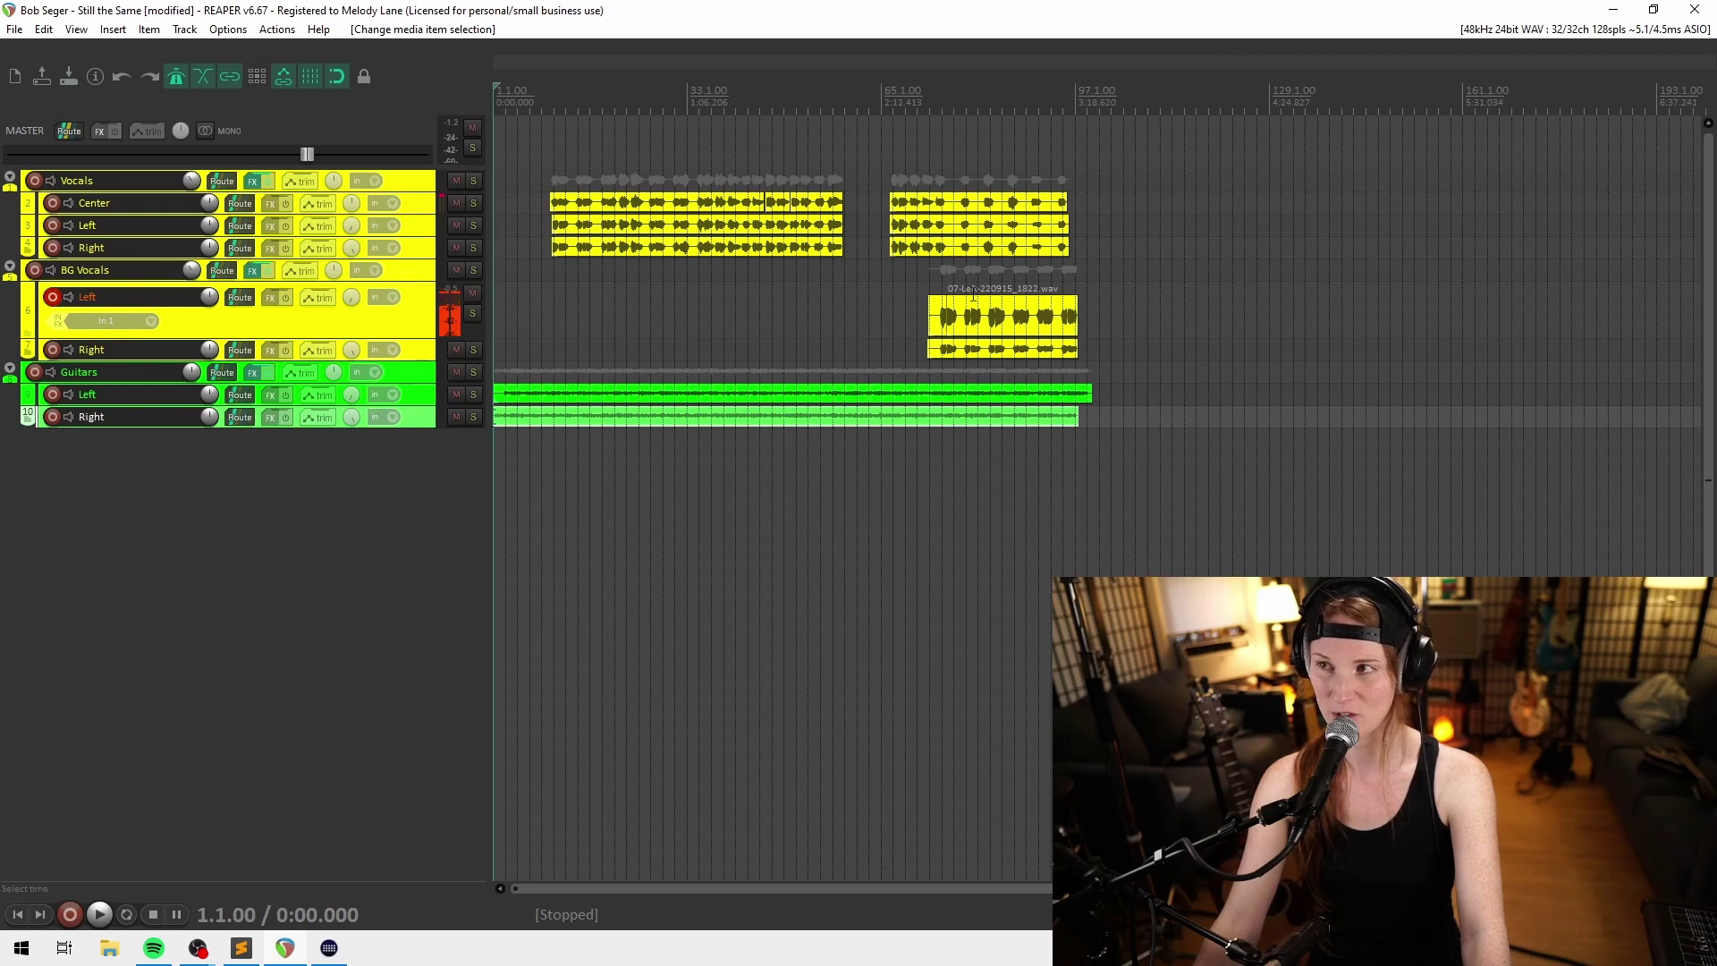
{"action": "key", "text": "ctrl+s"}
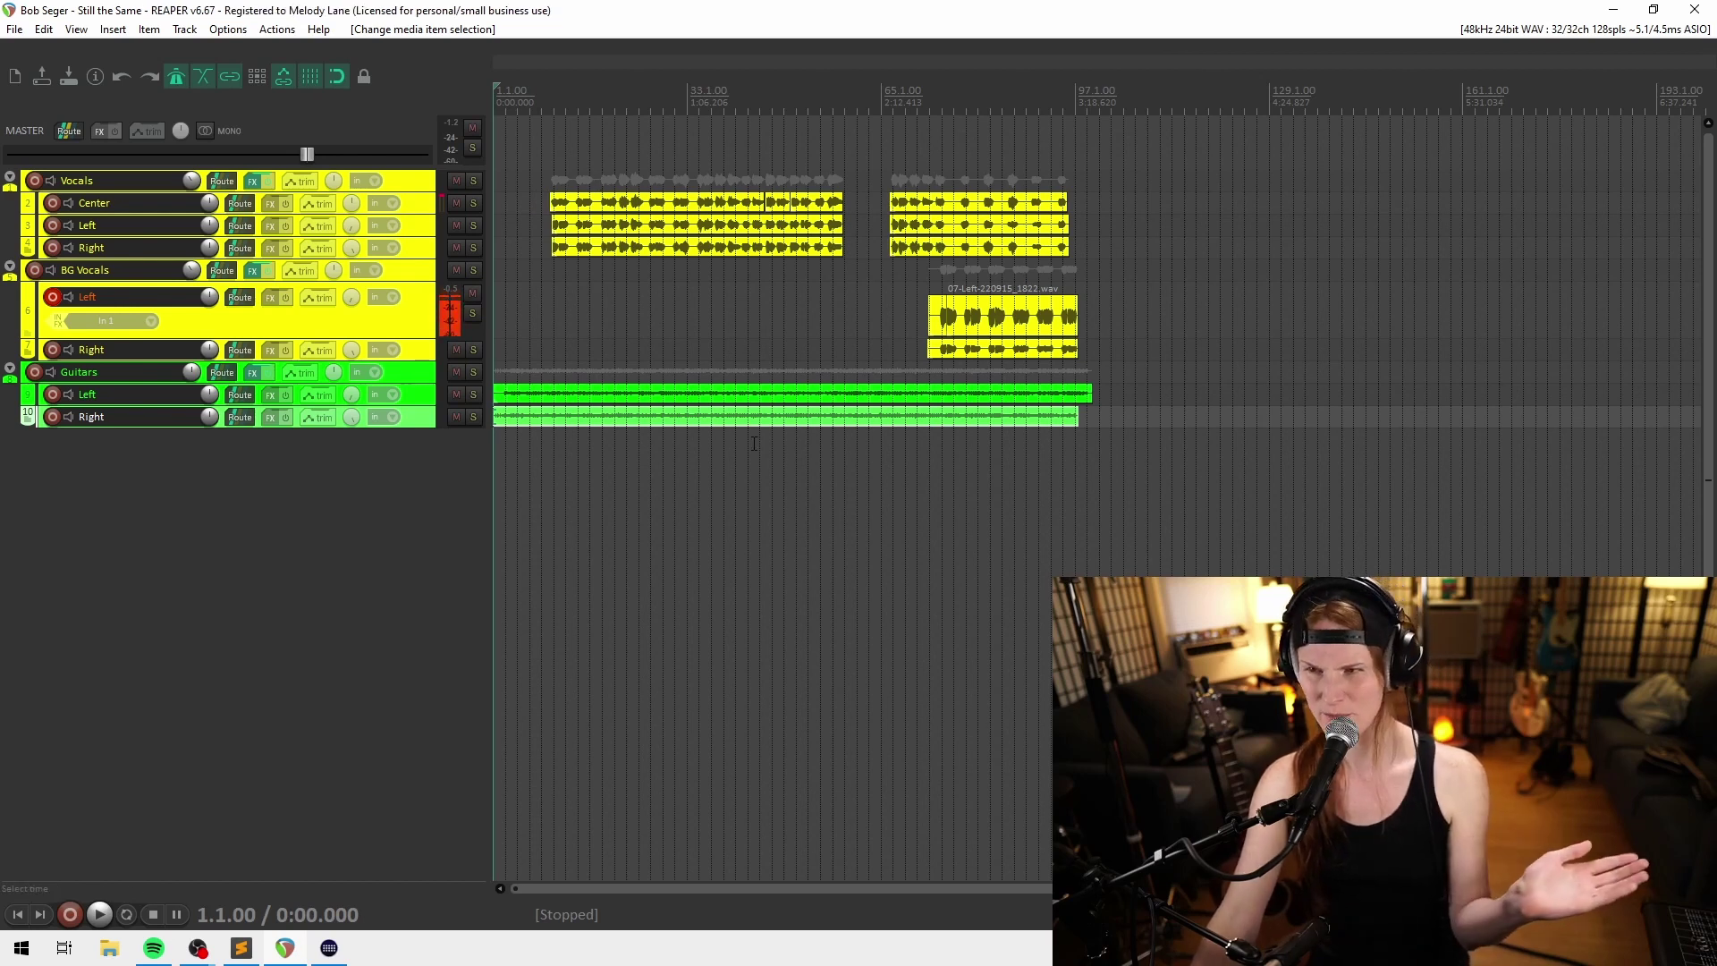
Add three new tracks below the Guitars folder
{"action": "left_click", "coordinate": [474, 483]}
{"action": "double_click", "coordinate": [372, 485]}
{"action": "double_click", "coordinate": [370, 485]}
{"action": "double_click", "coordinate": [365, 535]}
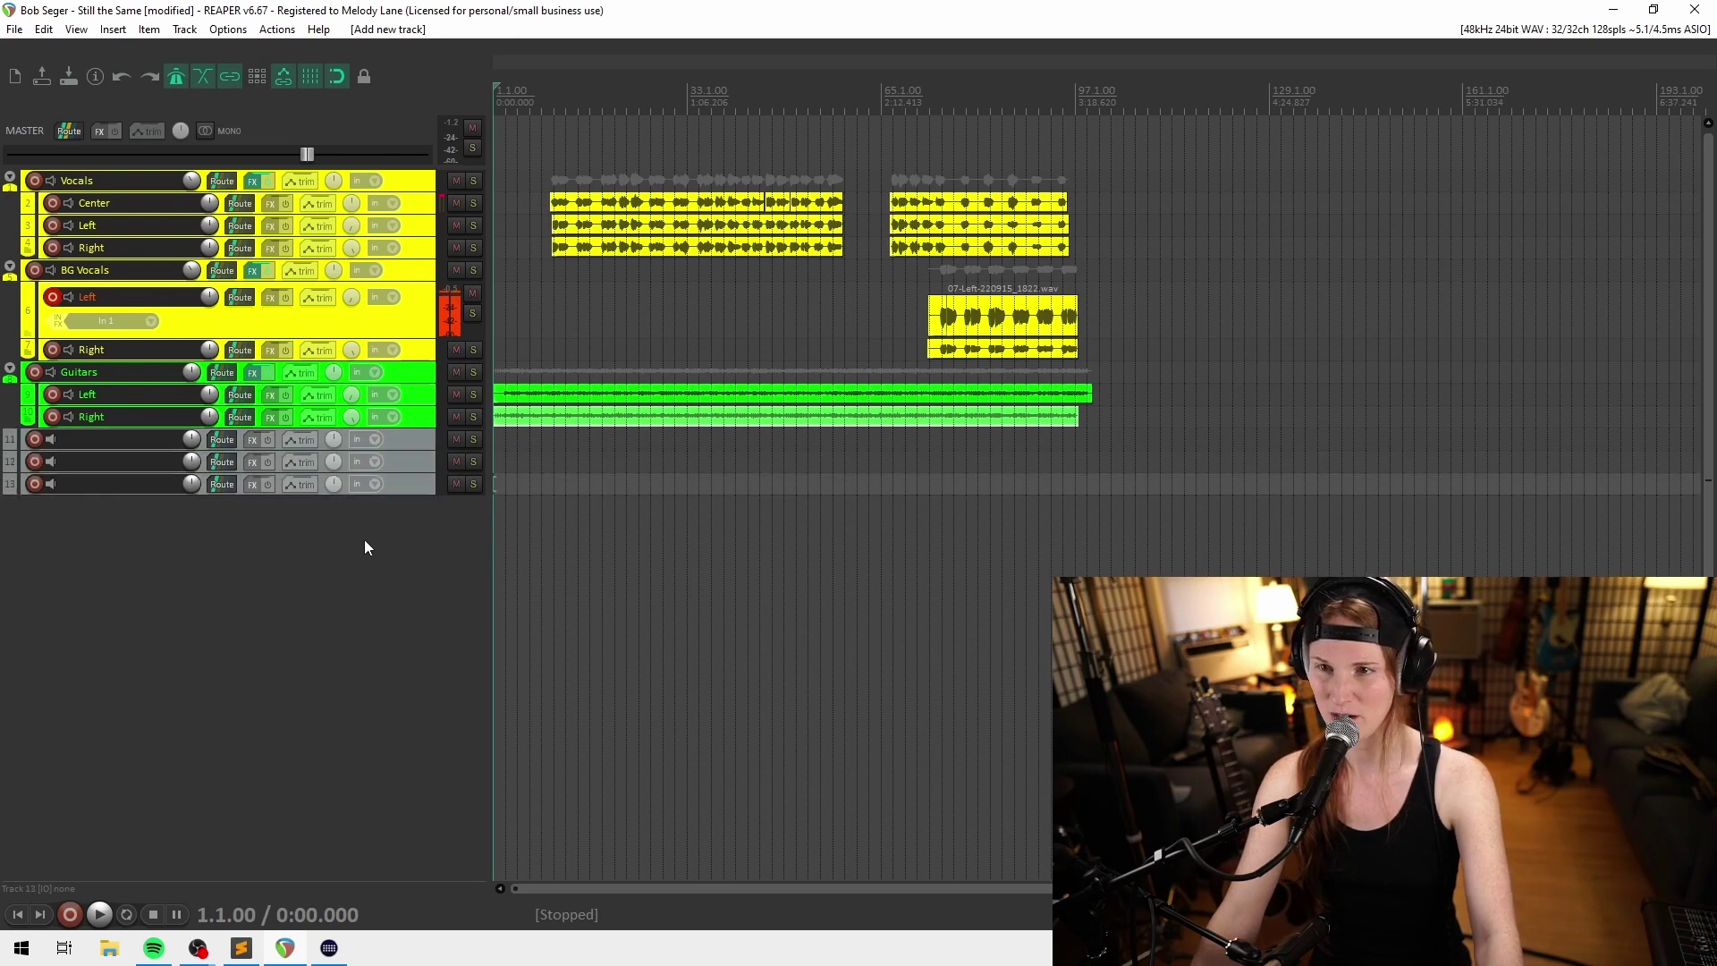
Name the three new tracks Bass, Electric GUitar and Flute
{"action": "double_click", "coordinate": [118, 441]}
{"action": "type", "text": "B"}
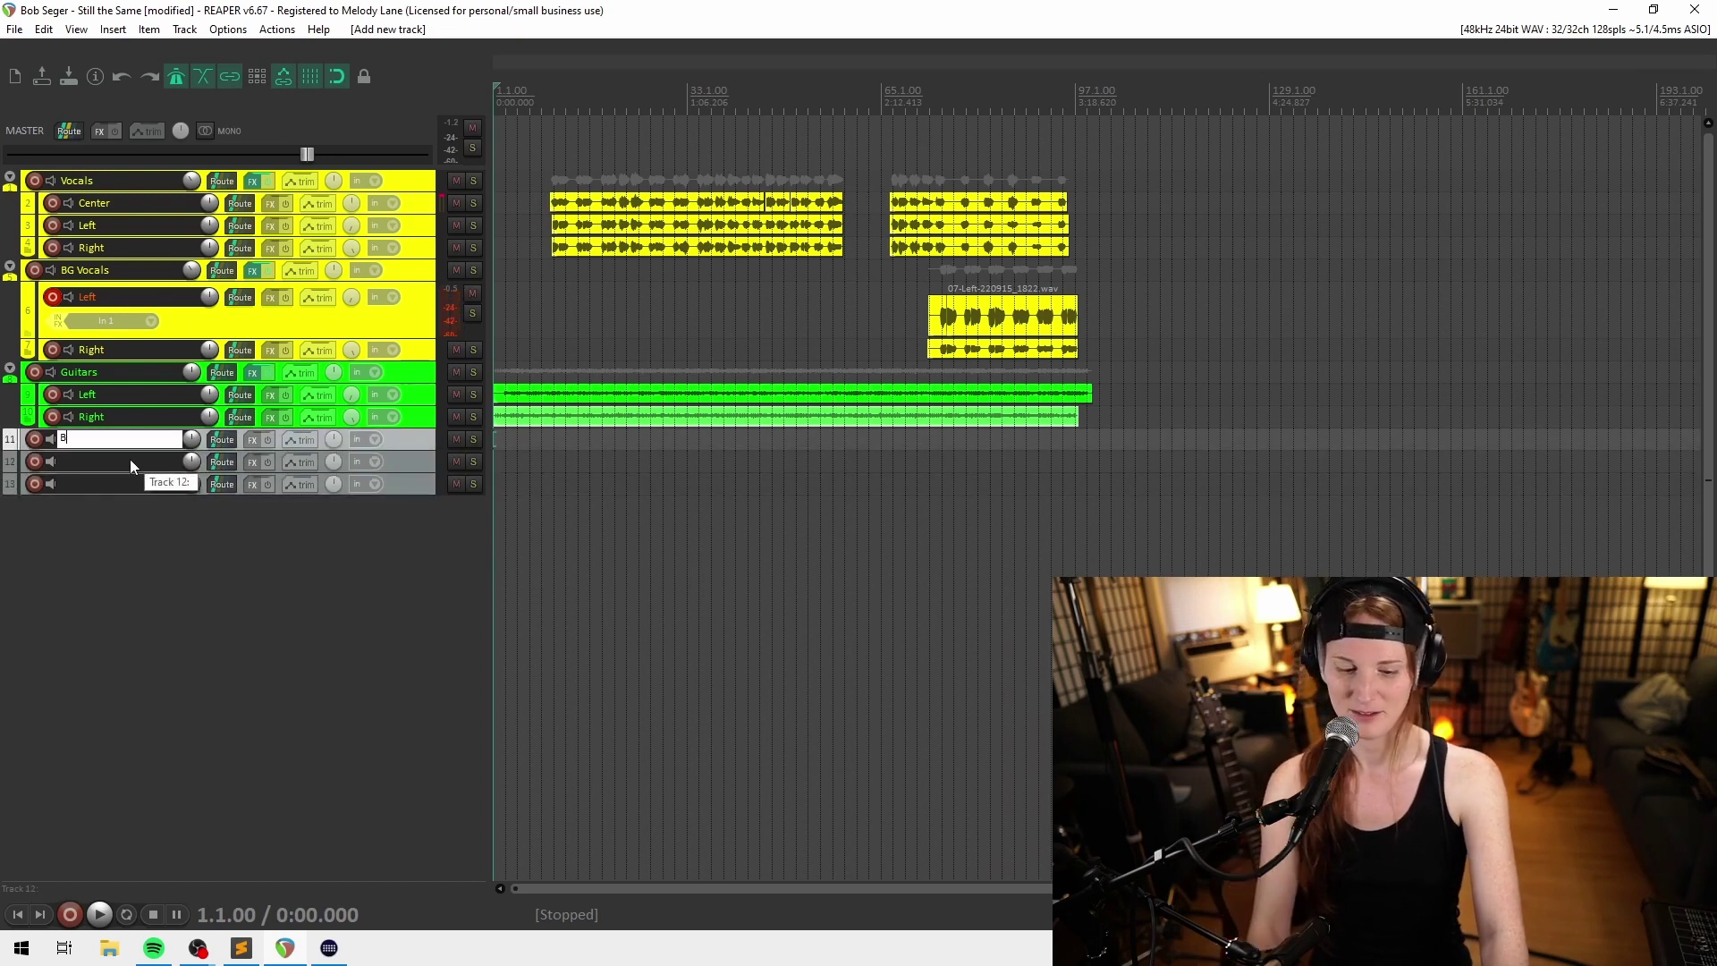
{"action": "type", "text": "ass"}
{"action": "double_click", "coordinate": [131, 459]}
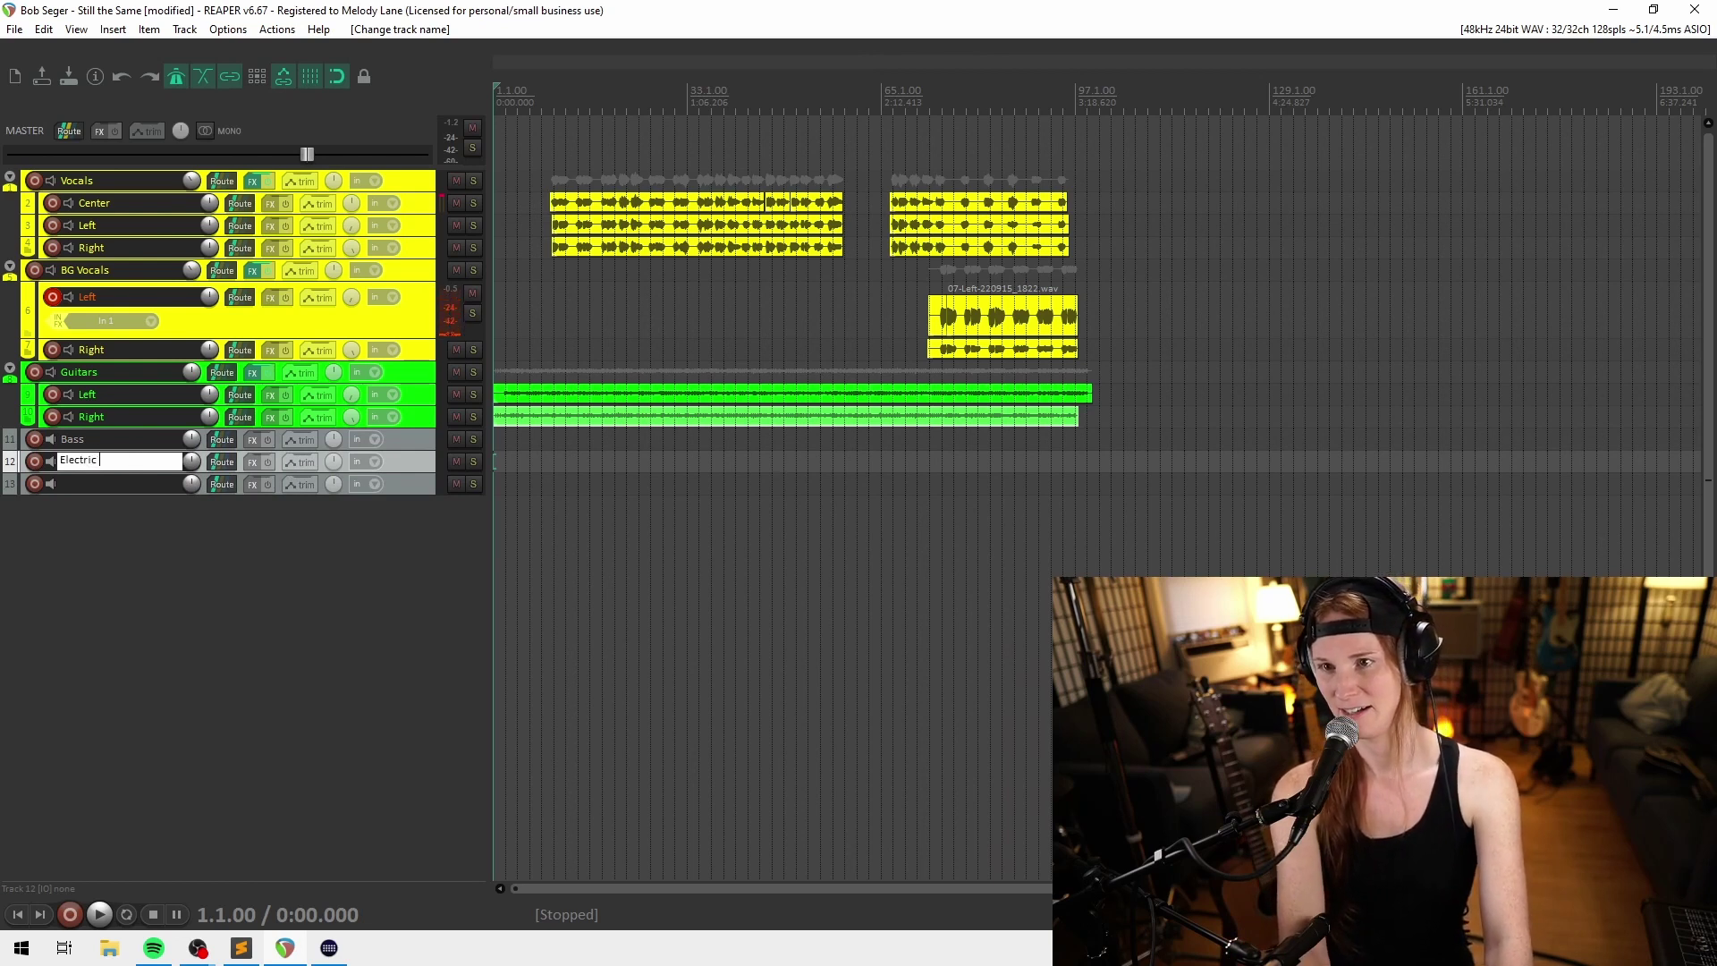
{"action": "type", "text": "Electric GUitar"}
{"action": "key", "text": "Tab"}
{"action": "type", "text": "Flute"}
{"action": "key", "text": "Return"}
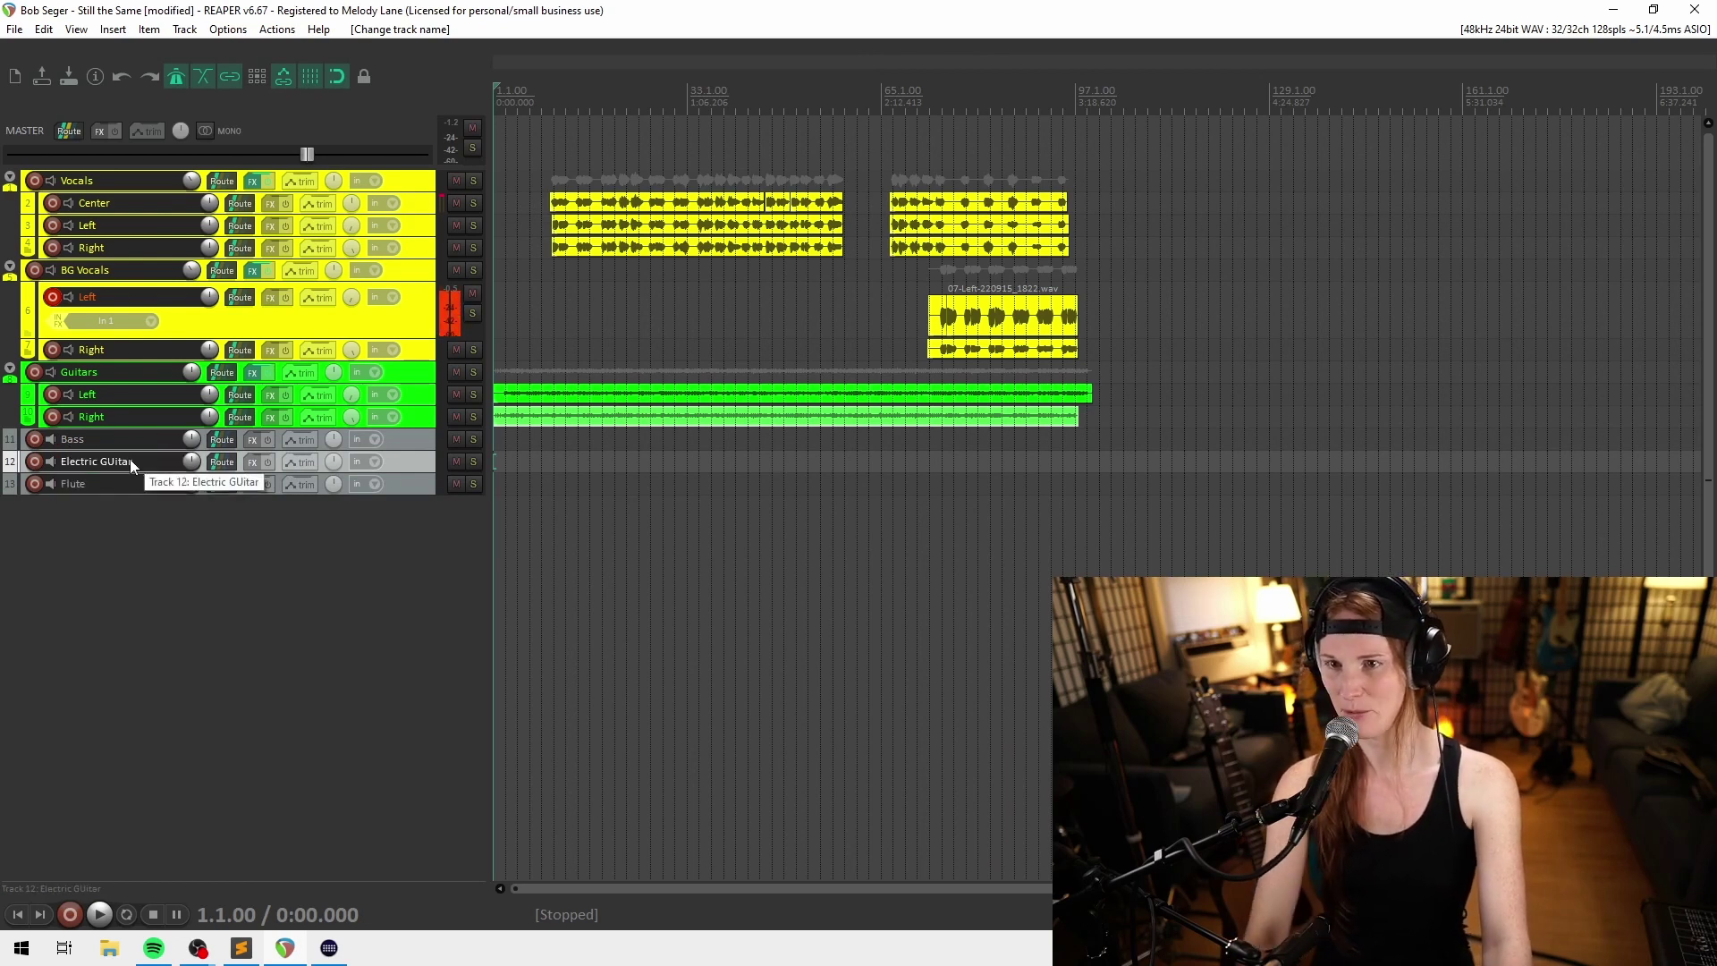
Remove the Bass, Electric GUitar and Flute tracks from the project
{"action": "left_click", "coordinate": [430, 471]}
{"action": "left_click_drag", "start_coordinate": [425, 495], "coordinate": [425, 530]}
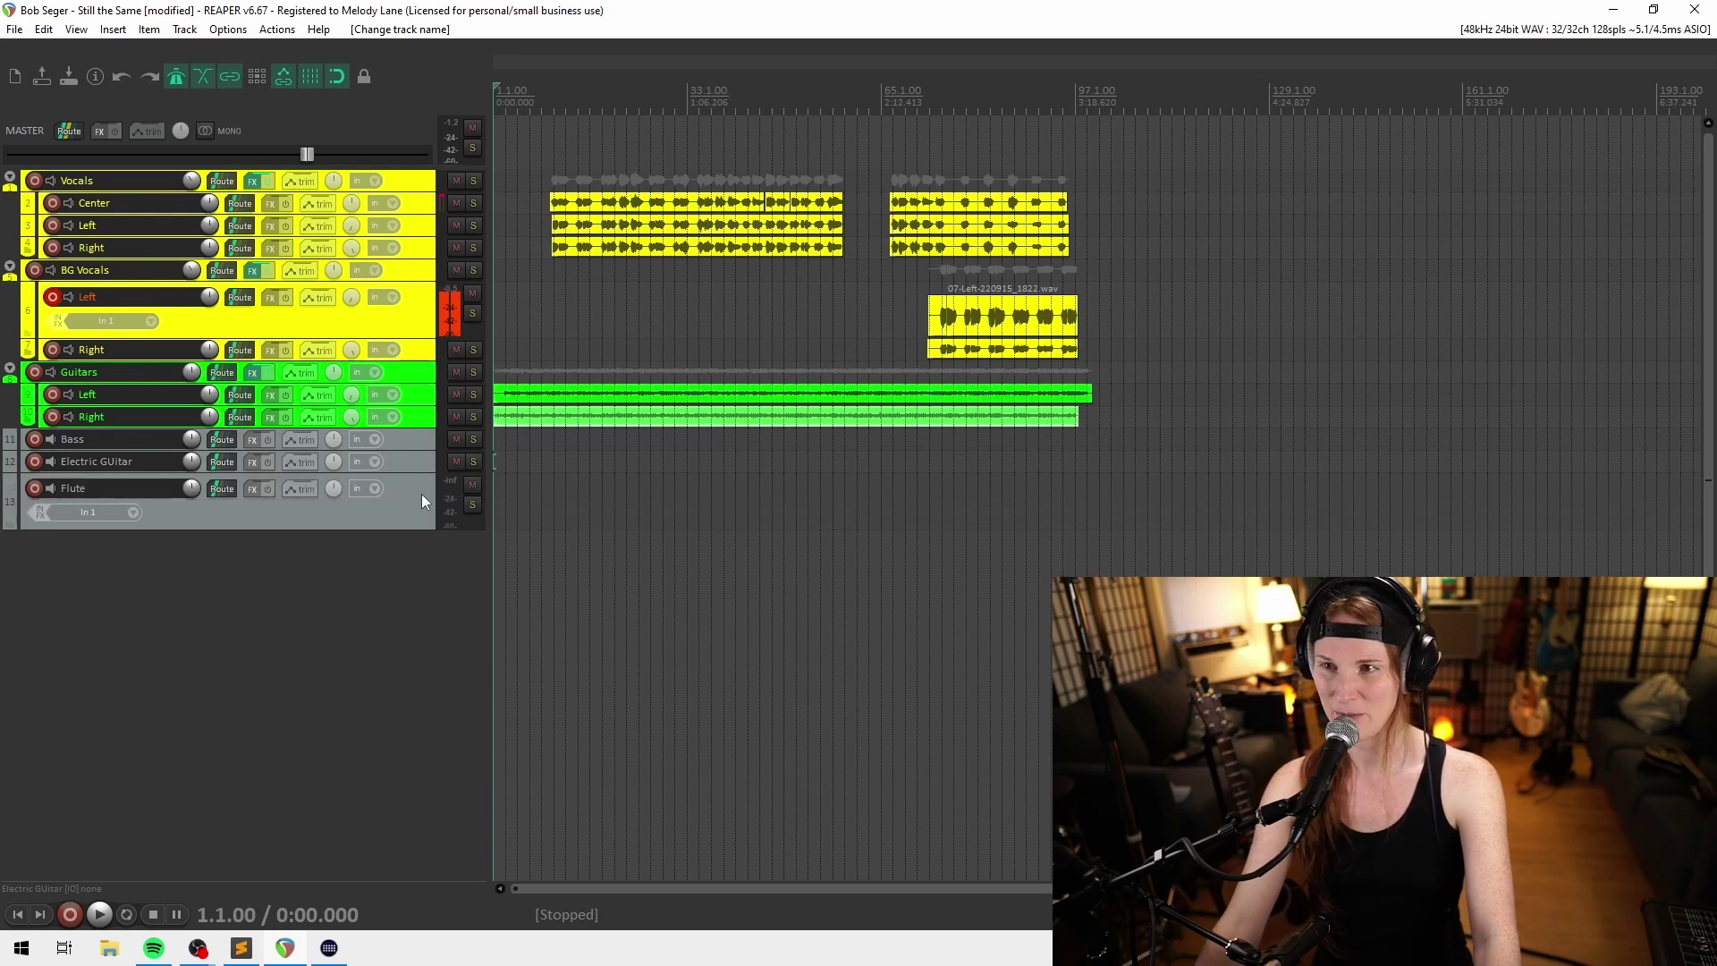
{"action": "key", "text": "Delete"}
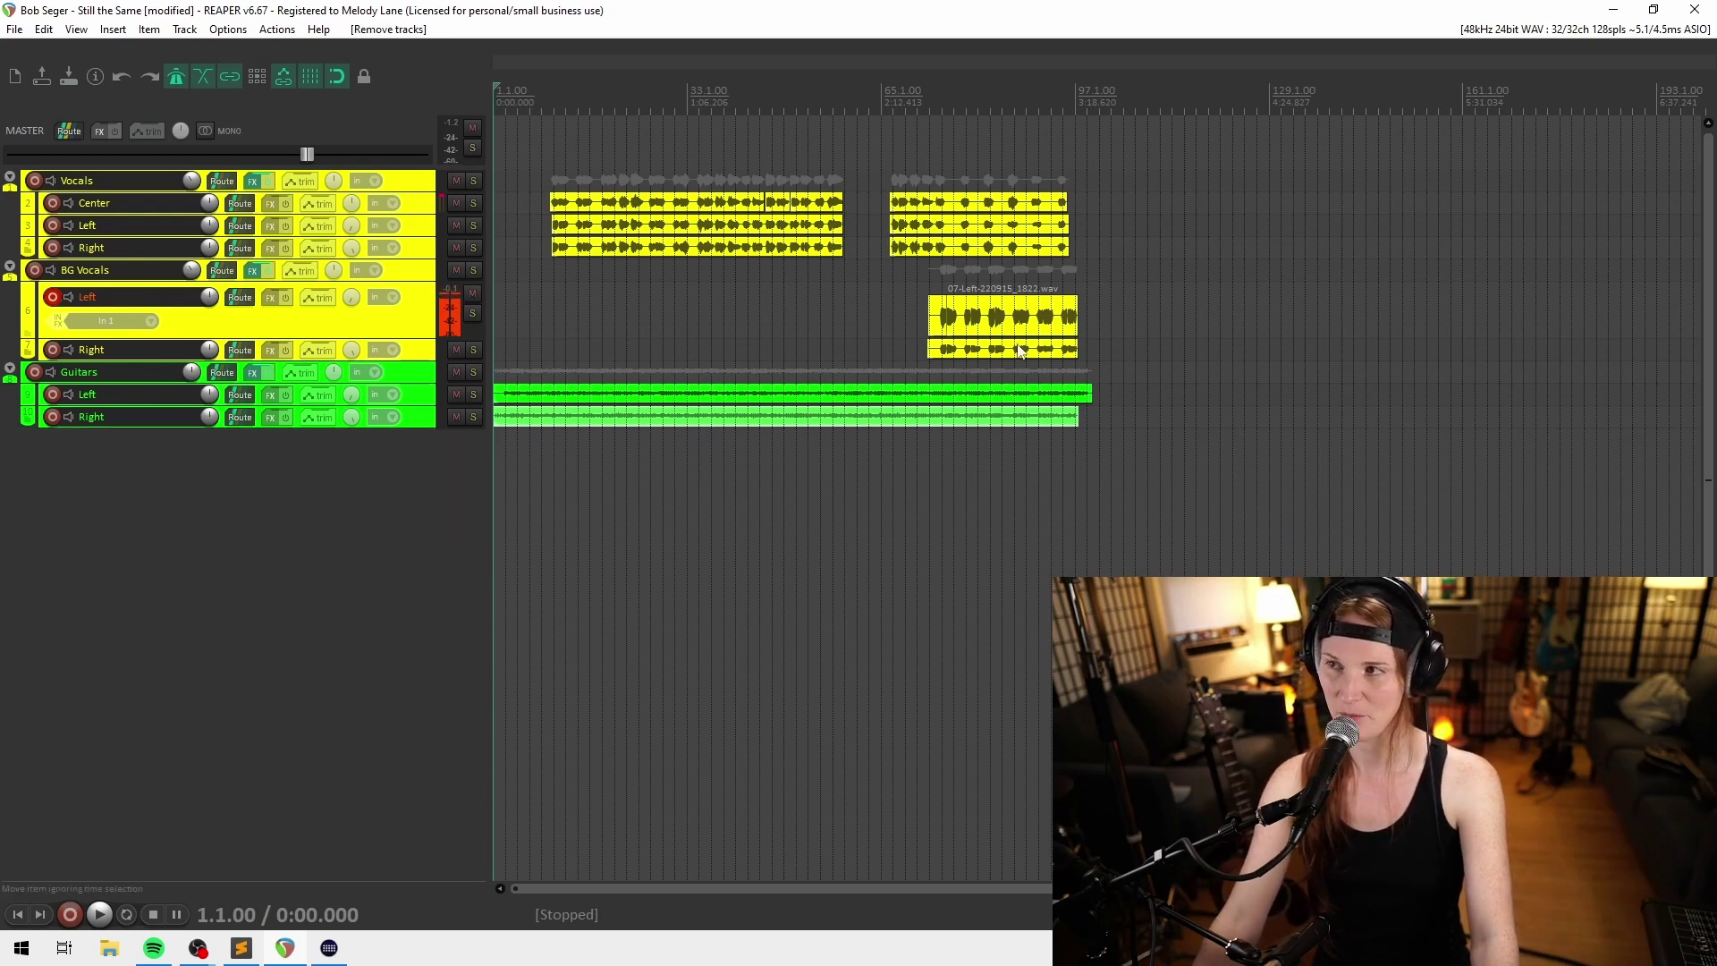
{"action": "left_click", "coordinate": [738, 309]}
{"action": "scroll", "coordinate": [775, 306], "scroll_direction": "up", "scroll_amount": 2}
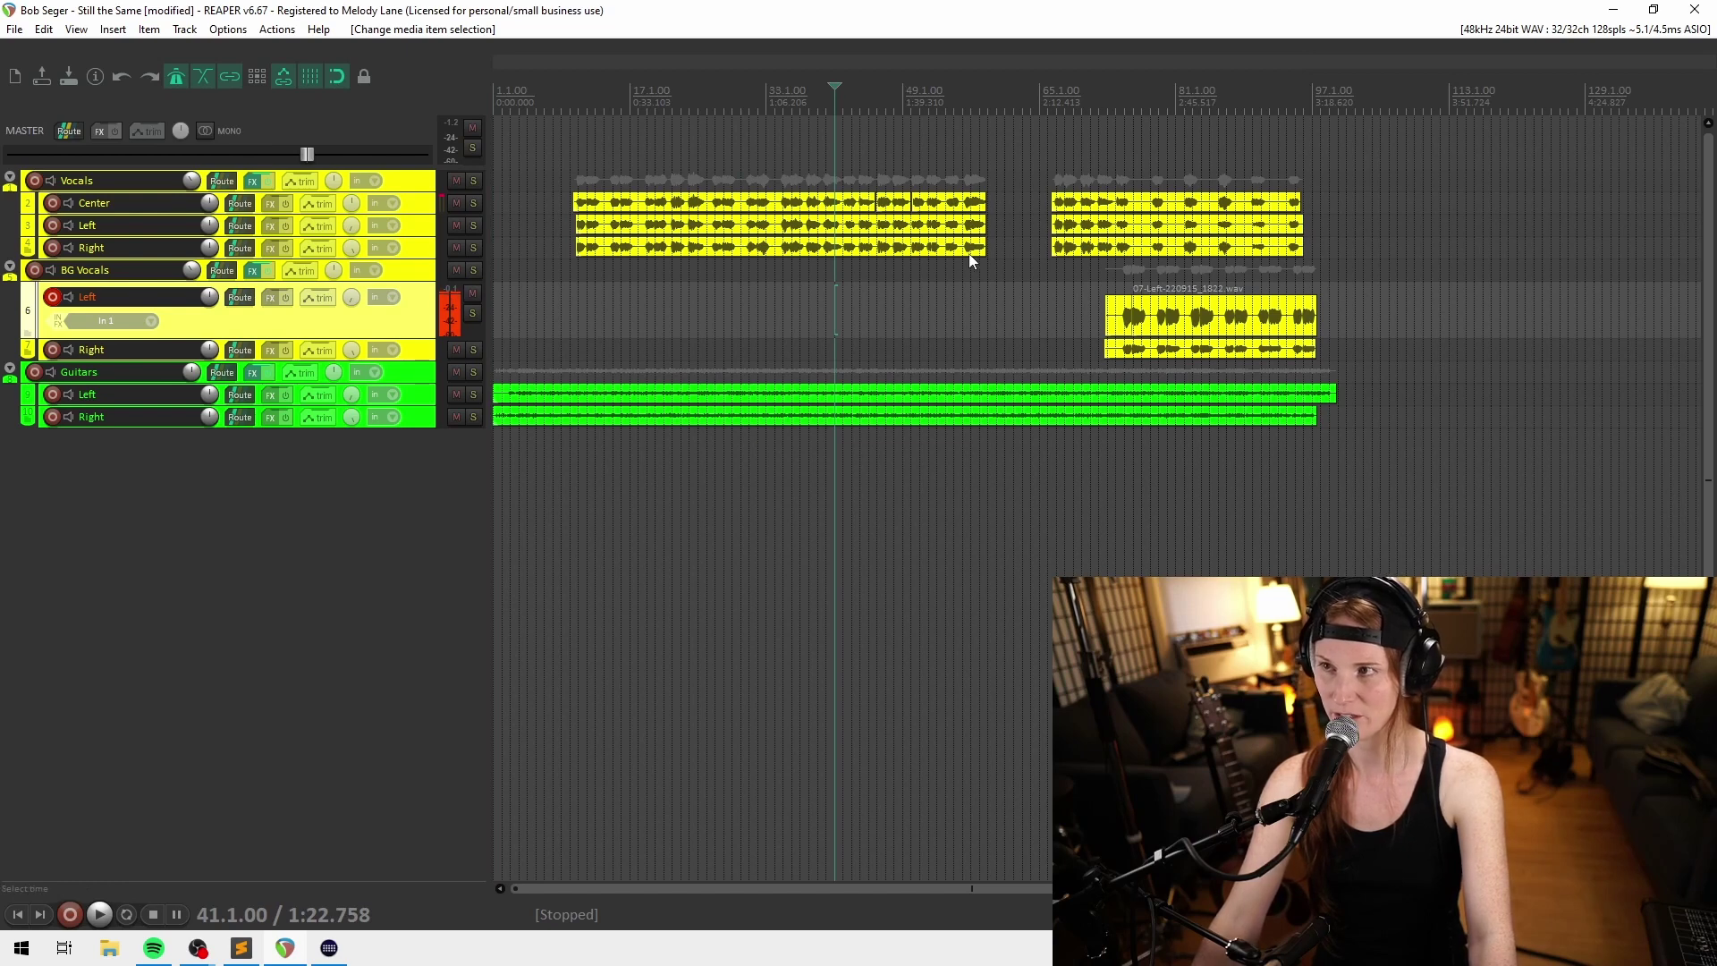
{"action": "scroll", "coordinate": [970, 259], "scroll_direction": "up", "scroll_amount": 2}
{"action": "scroll", "coordinate": [671, 301], "scroll_direction": "down", "scroll_amount": 4}
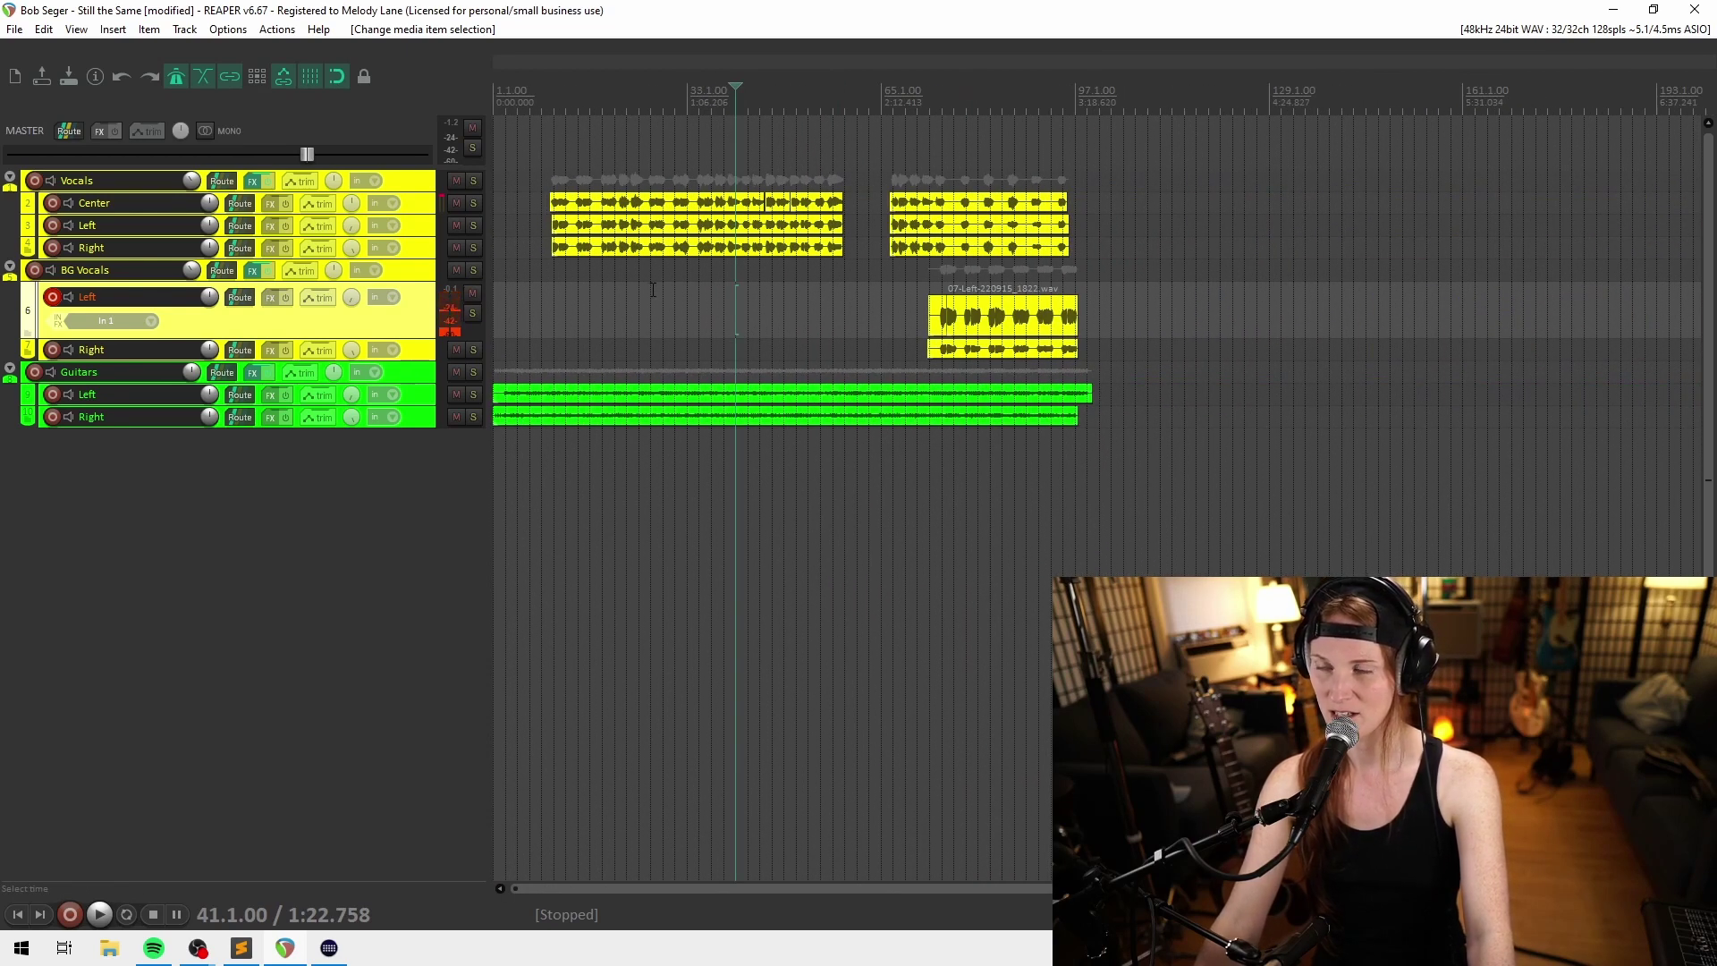
{"action": "scroll", "coordinate": [773, 315], "scroll_direction": "up", "scroll_amount": 1}
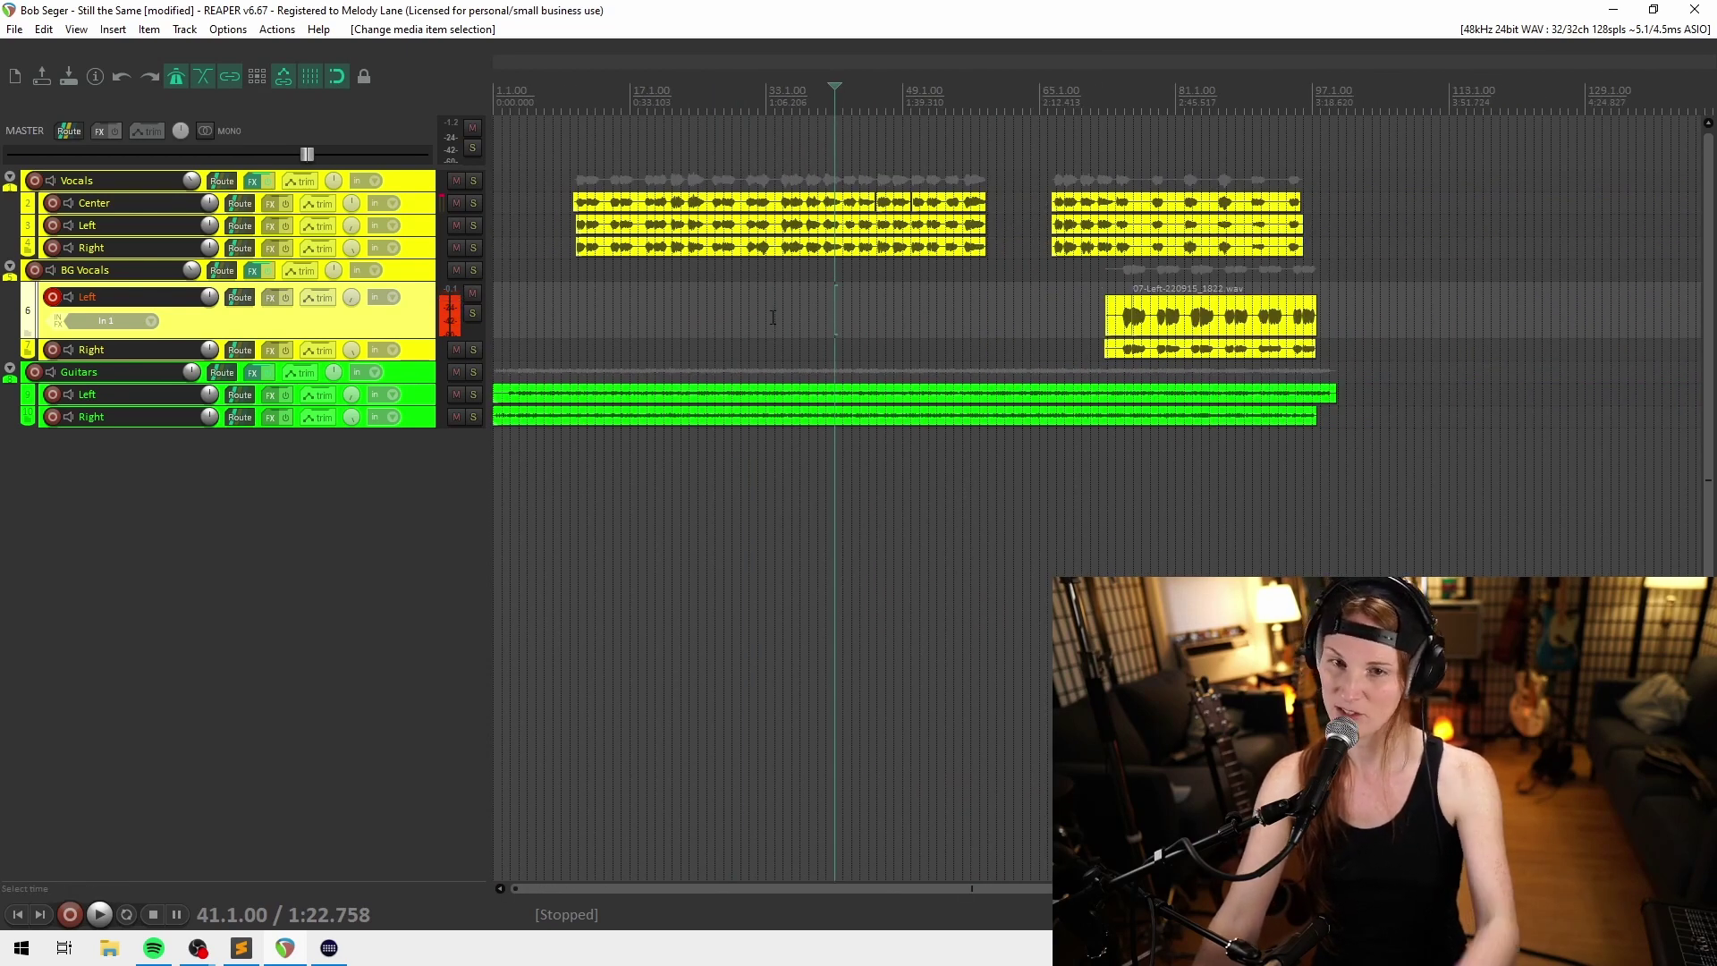
Return the edit cursor to the project start and save the project
{"action": "left_click", "coordinate": [723, 334]}
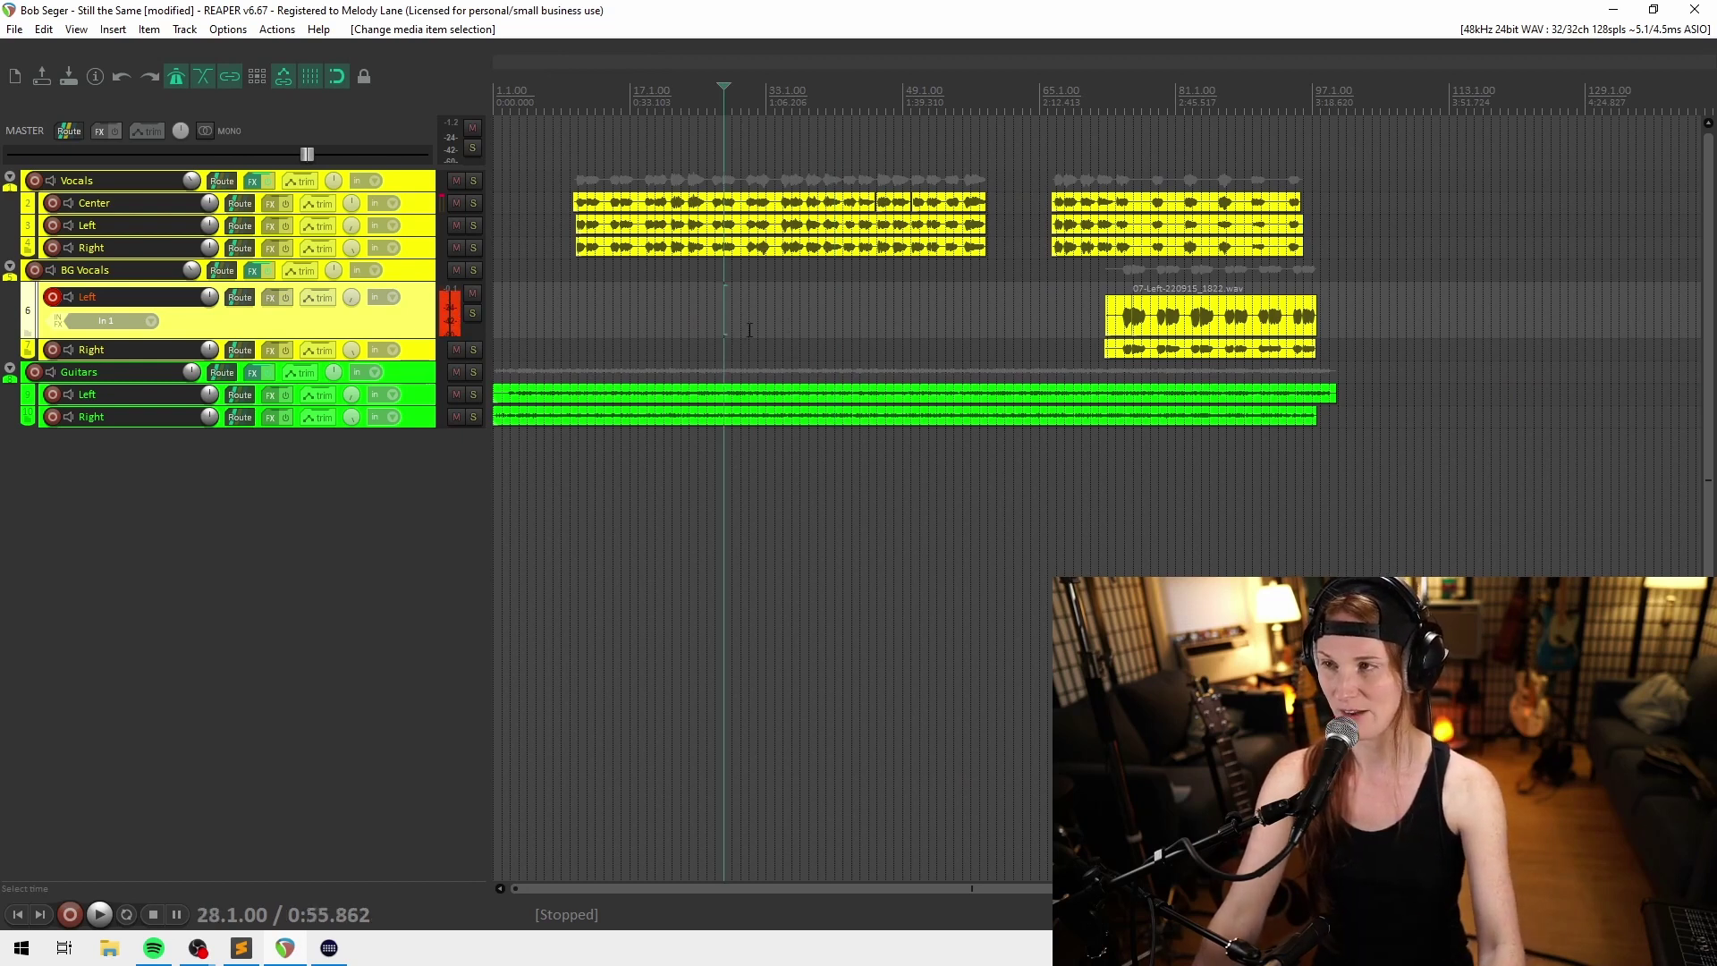
{"action": "key", "text": "Home"}
{"action": "key", "text": "ctrl+s"}
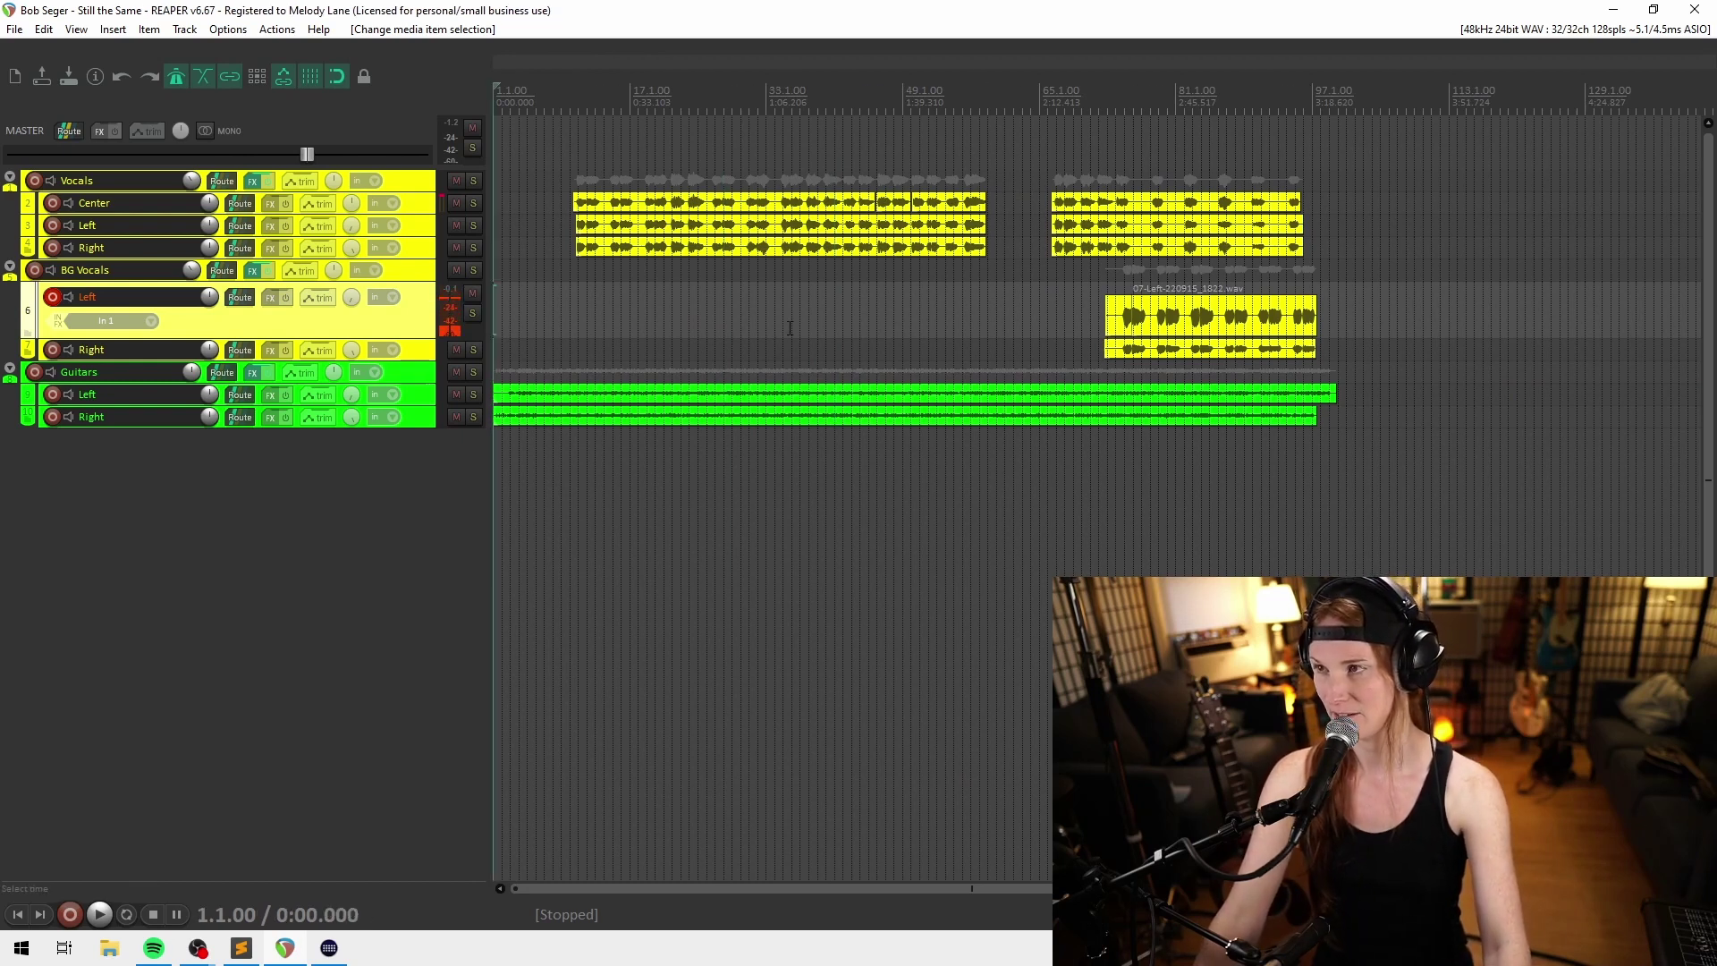
Select all vocal, backing vocal and guitar items across the timeline
{"action": "scroll", "coordinate": [947, 378], "scroll_direction": "up", "scroll_amount": 1}
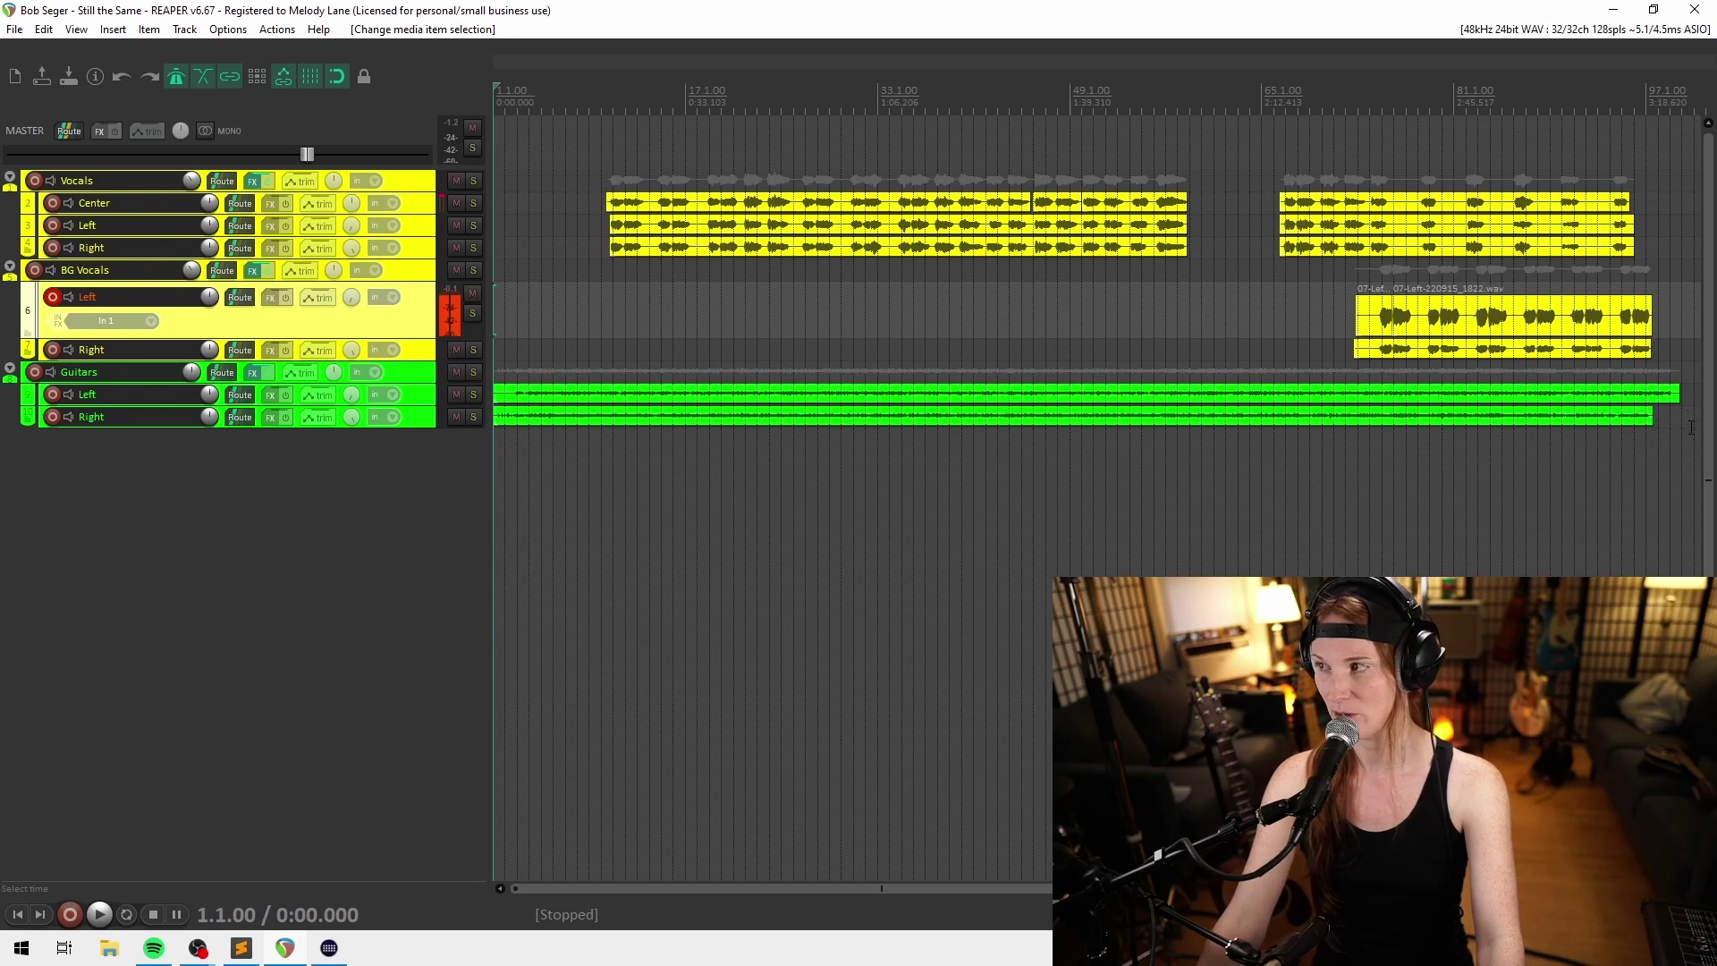
{"action": "left_click_drag", "start_coordinate": [1695, 474], "coordinate": [491, 115]}
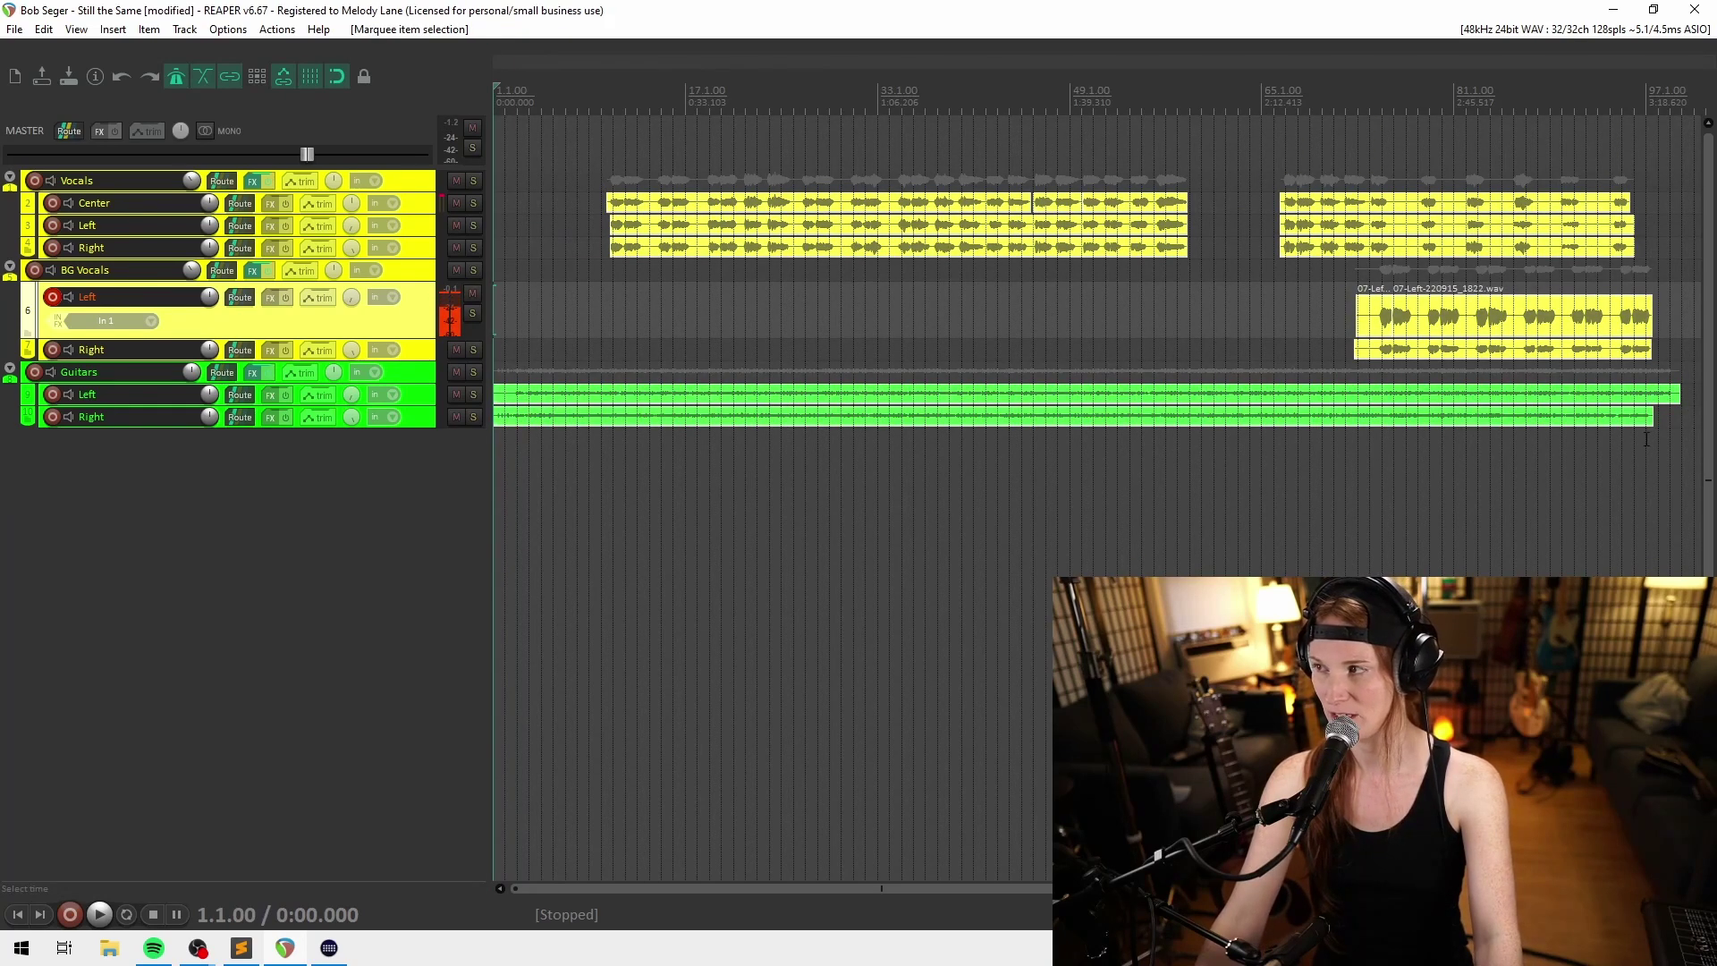
{"action": "left_click_drag", "start_coordinate": [1689, 450], "coordinate": [555, 145]}
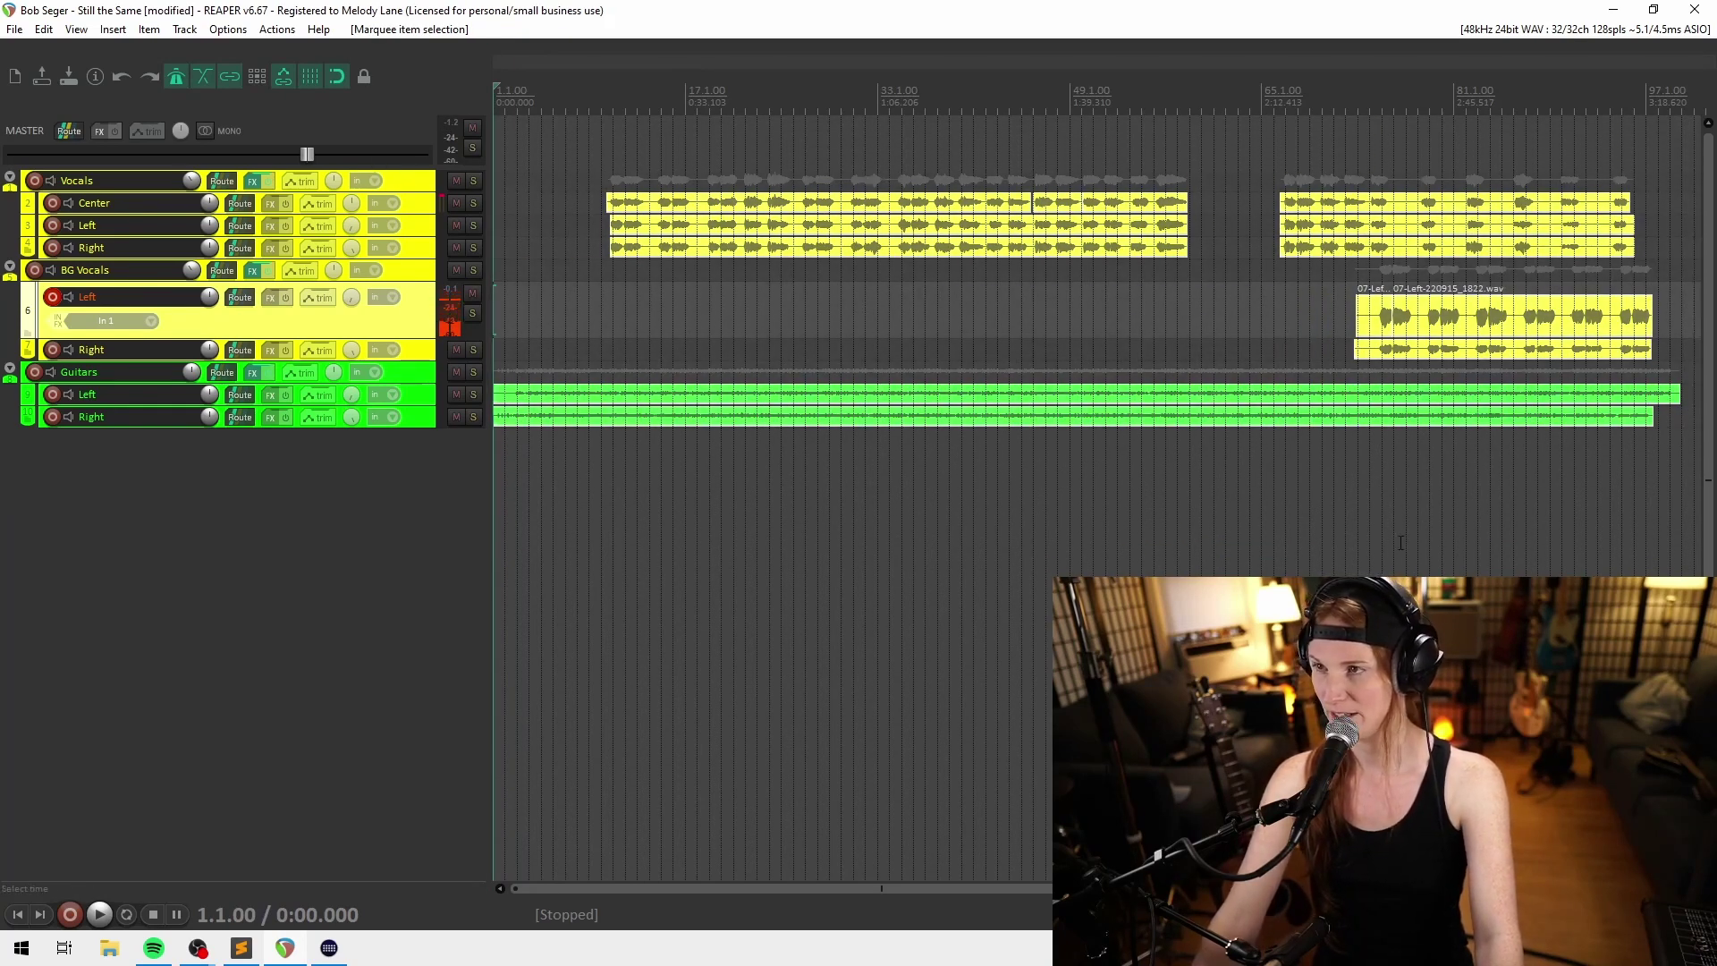
{"action": "left_click", "coordinate": [1526, 505]}
{"action": "left_click_drag", "start_coordinate": [1698, 453], "coordinate": [491, 124]}
{"action": "left_click_drag", "start_coordinate": [1697, 458], "coordinate": [487, 189]}
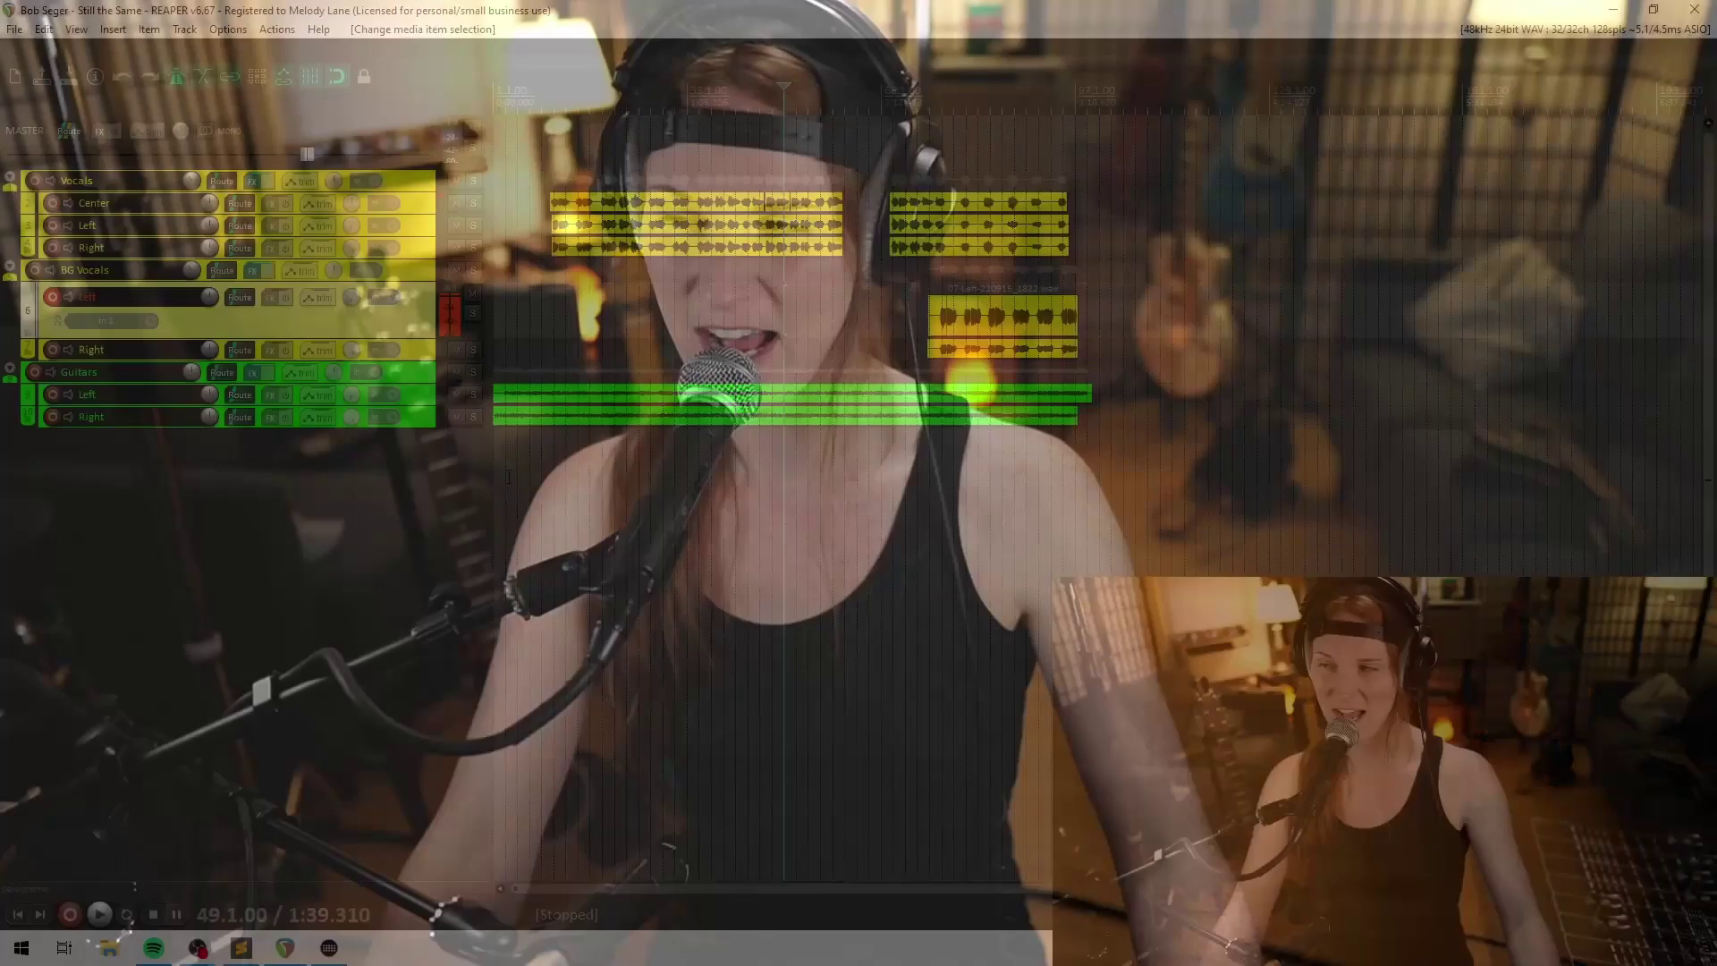